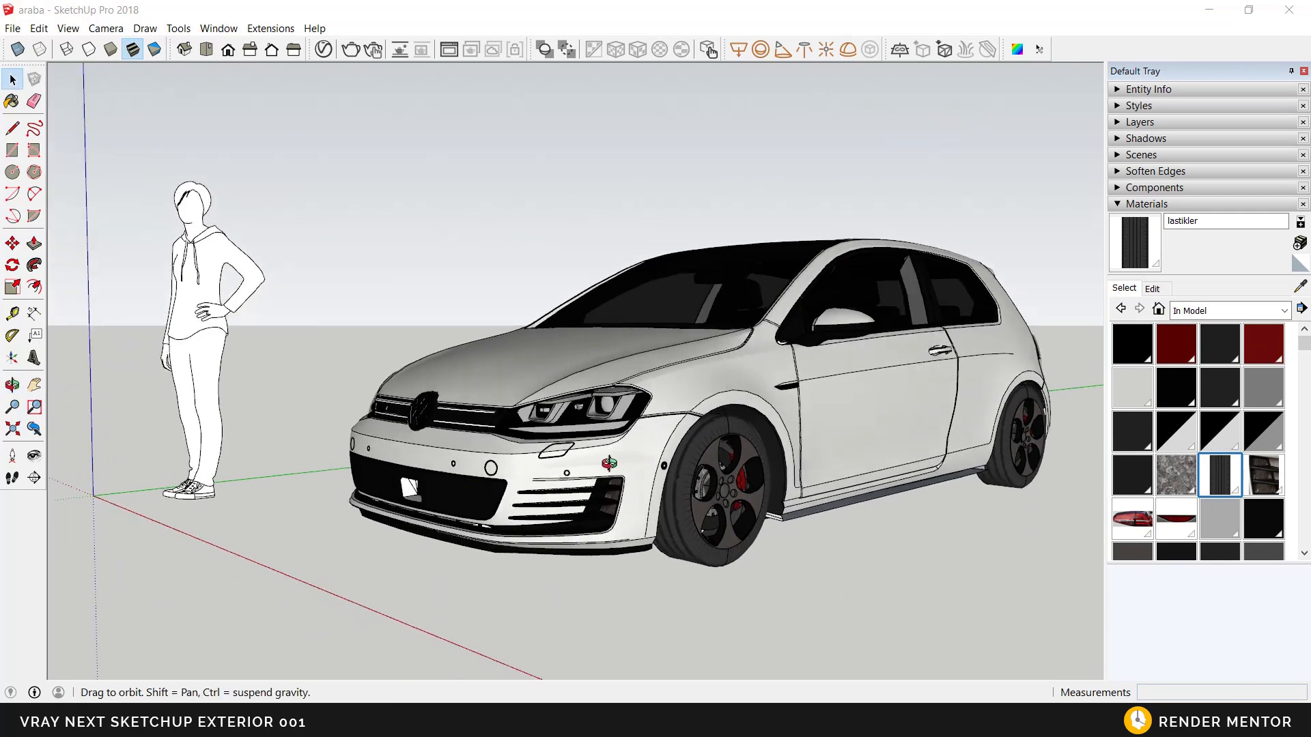
Step: Open the V-Ray Asset Editor and display the scene's lights, with the material library collapsed and the car's front uncovered
{"action": "key", "text": "space"}
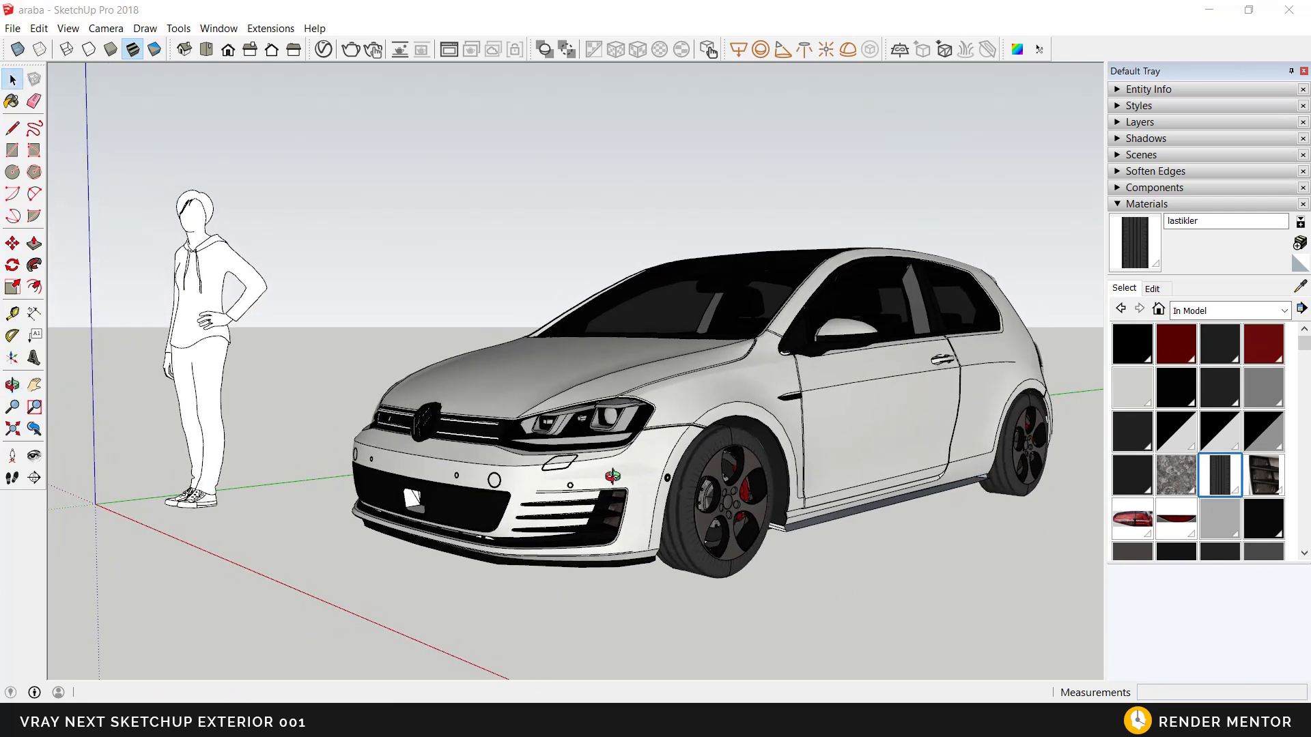
{"action": "middle_click_drag", "start_coordinate": [636, 480], "coordinate": [617, 478]}
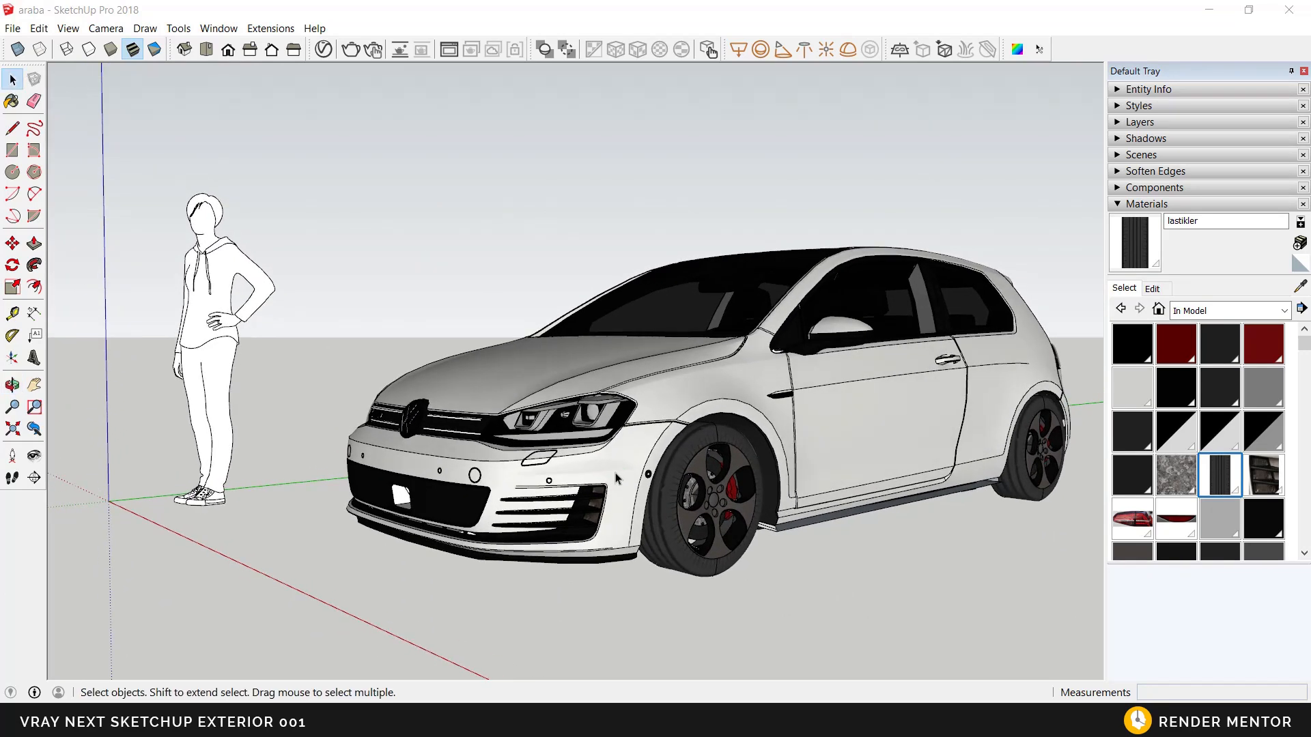
{"action": "scroll", "coordinate": [559, 423], "scroll_direction": "up", "scroll_amount": 3}
{"action": "middle_click_drag", "start_coordinate": [558, 423], "coordinate": [573, 433]}
{"action": "left_click", "coordinate": [323, 49]}
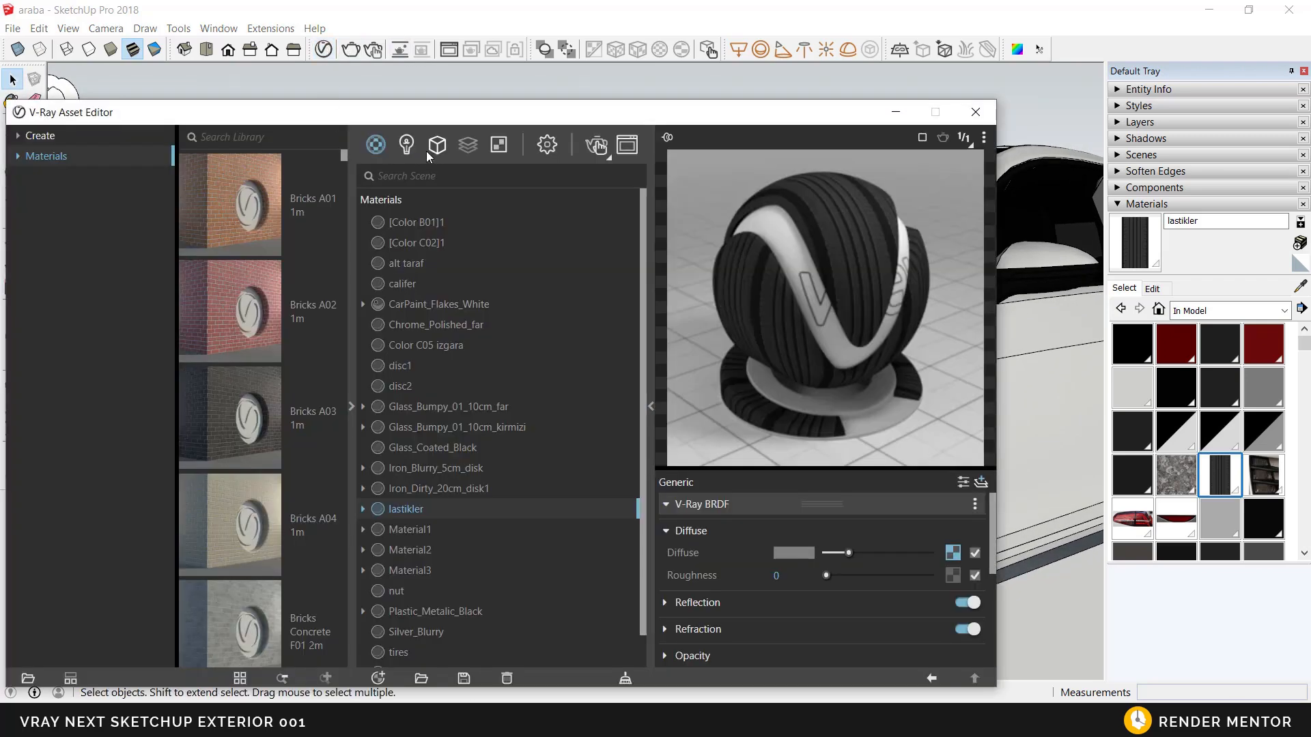
{"action": "left_click", "coordinate": [545, 146]}
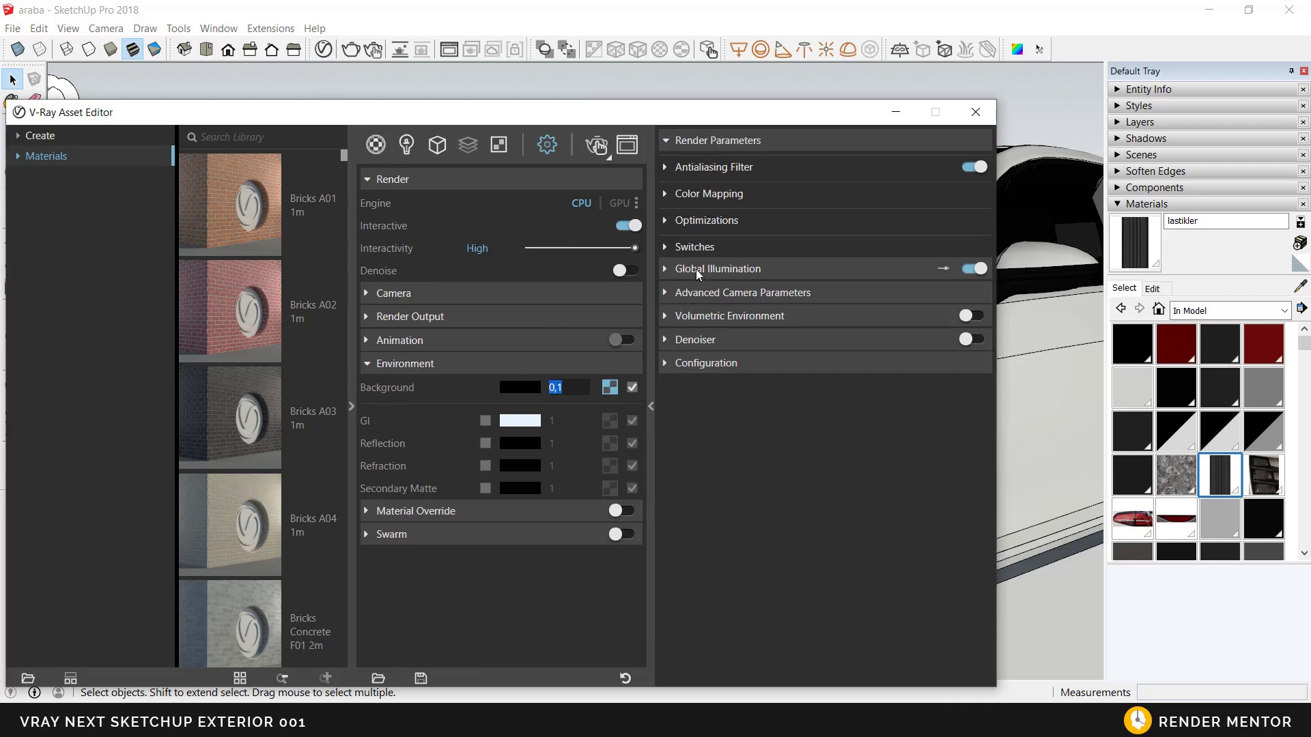
{"action": "left_click", "coordinate": [409, 149]}
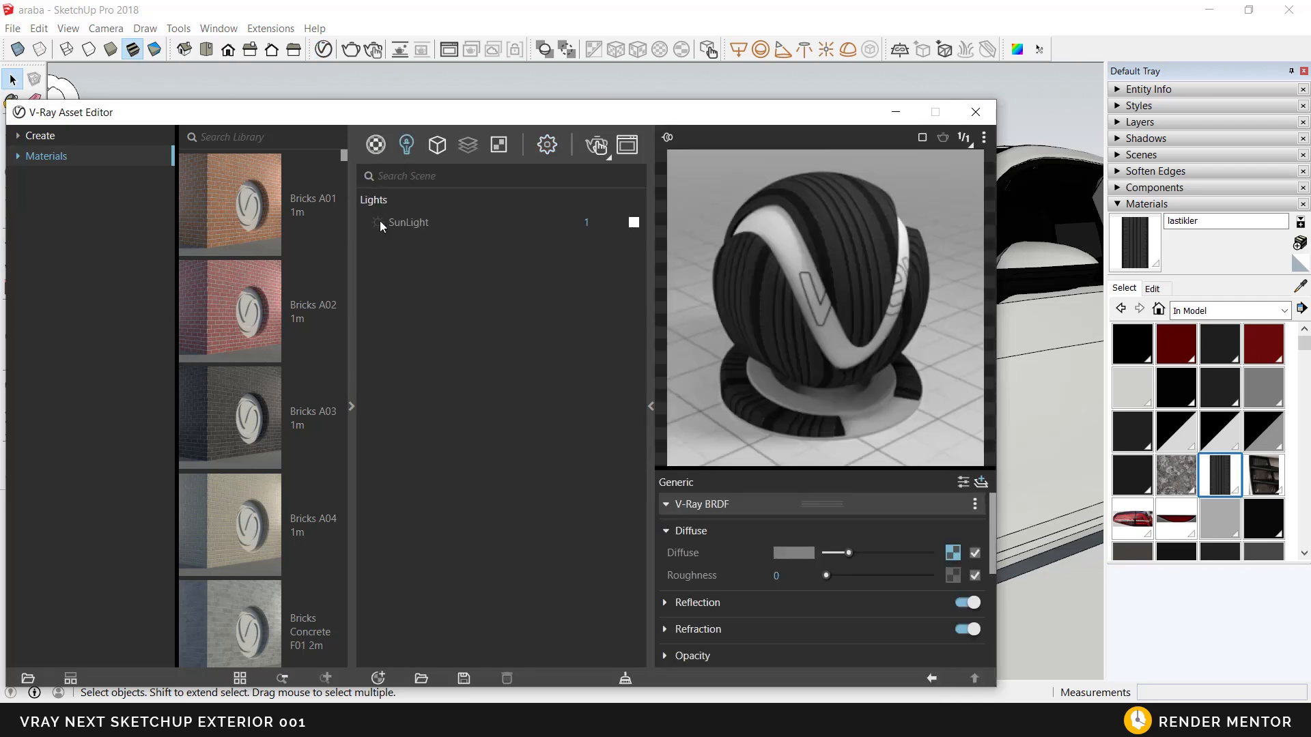
{"action": "left_click", "coordinate": [349, 334]}
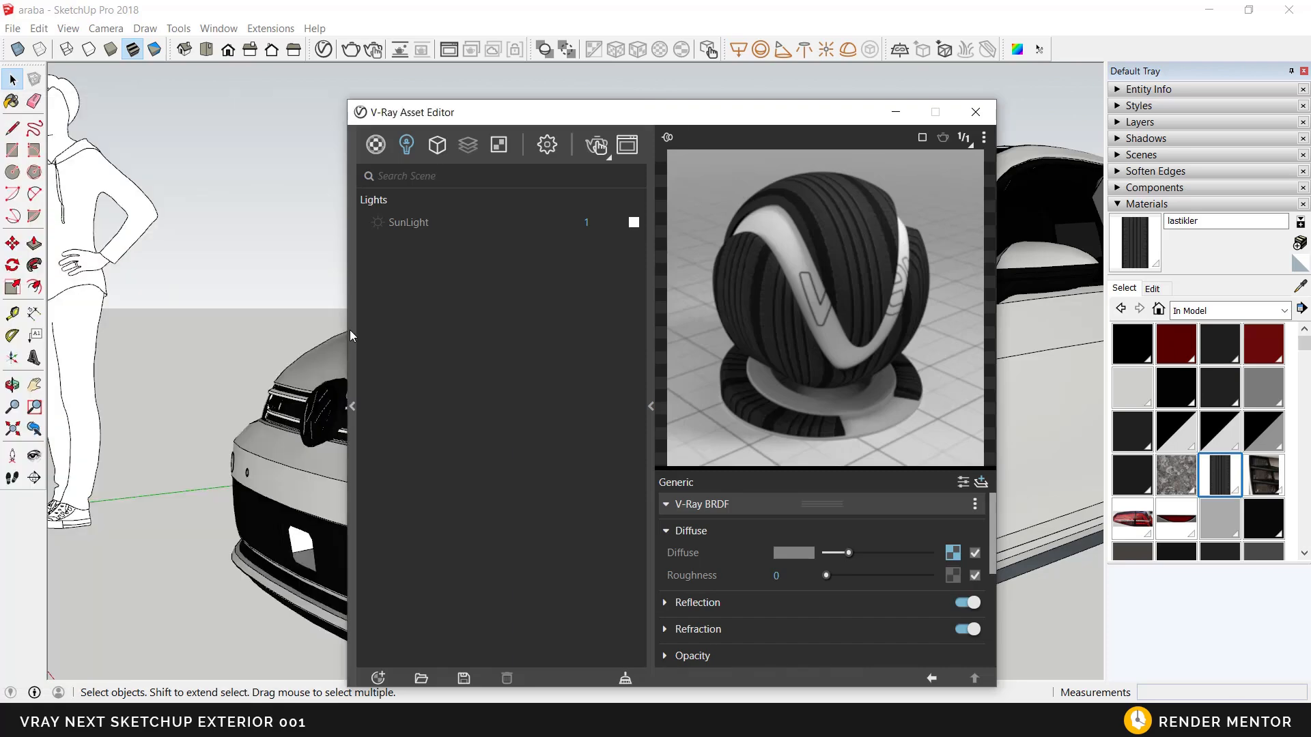
{"action": "left_click_drag", "start_coordinate": [480, 114], "coordinate": [572, 85]}
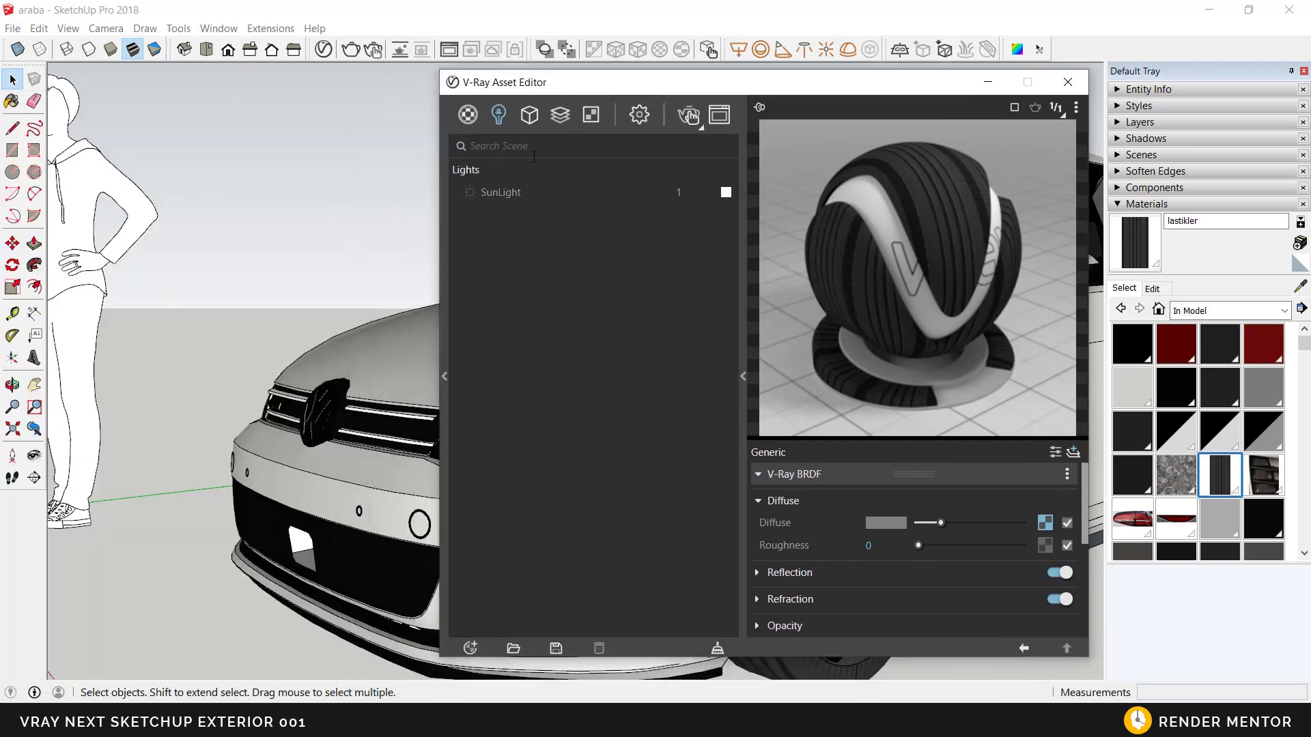
Step: Add the LED 3200k material from the Emissive library category to the scene and rename it LED_3200k_far
{"action": "left_click", "coordinate": [444, 293]}
{"action": "left_click", "coordinate": [119, 125]}
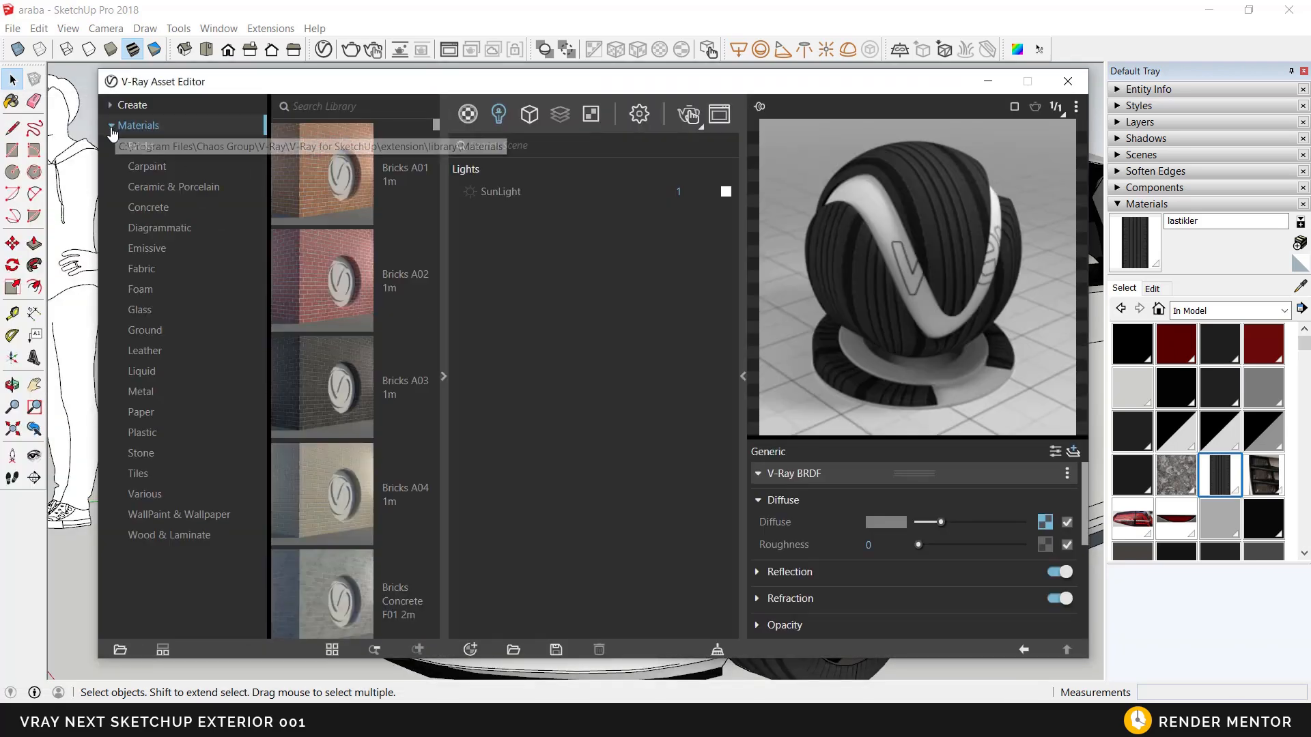
{"action": "left_click", "coordinate": [149, 250]}
{"action": "left_click_drag", "start_coordinate": [330, 589], "coordinate": [522, 407]}
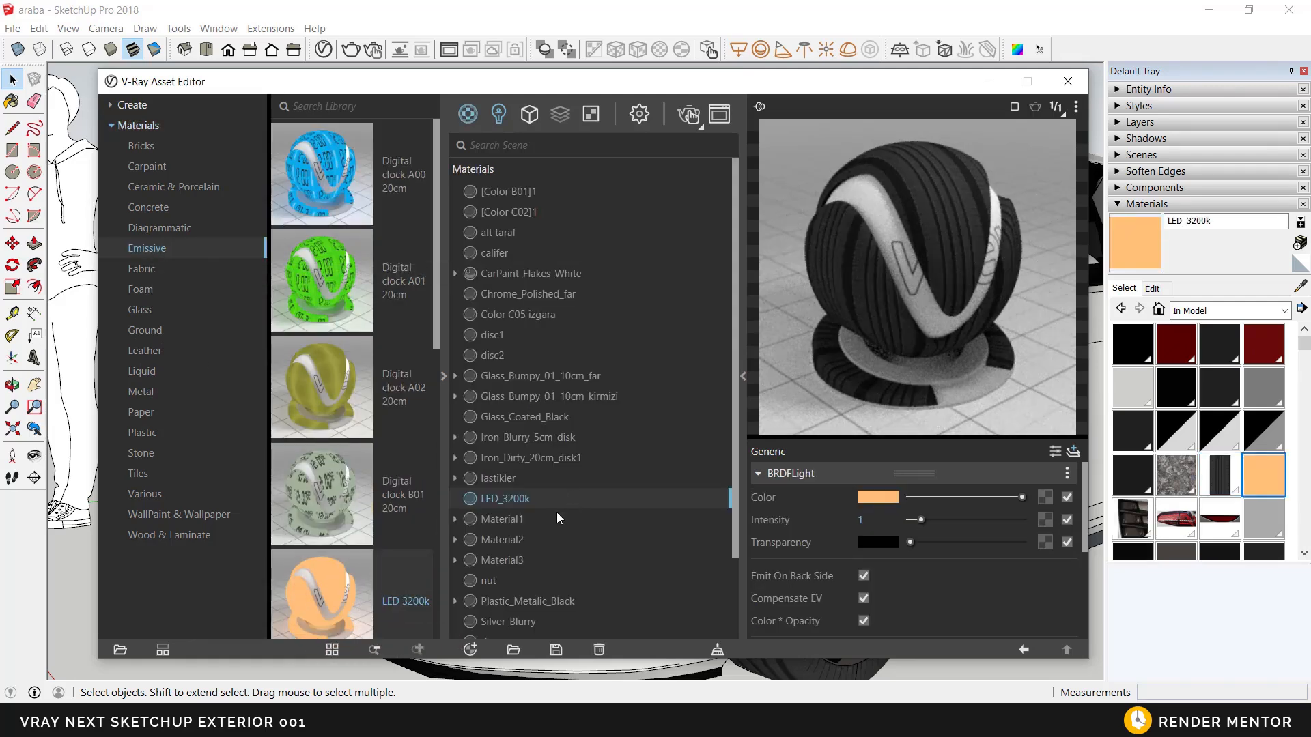
{"action": "double_click", "coordinate": [537, 503]}
{"action": "left_click", "coordinate": [445, 406]}
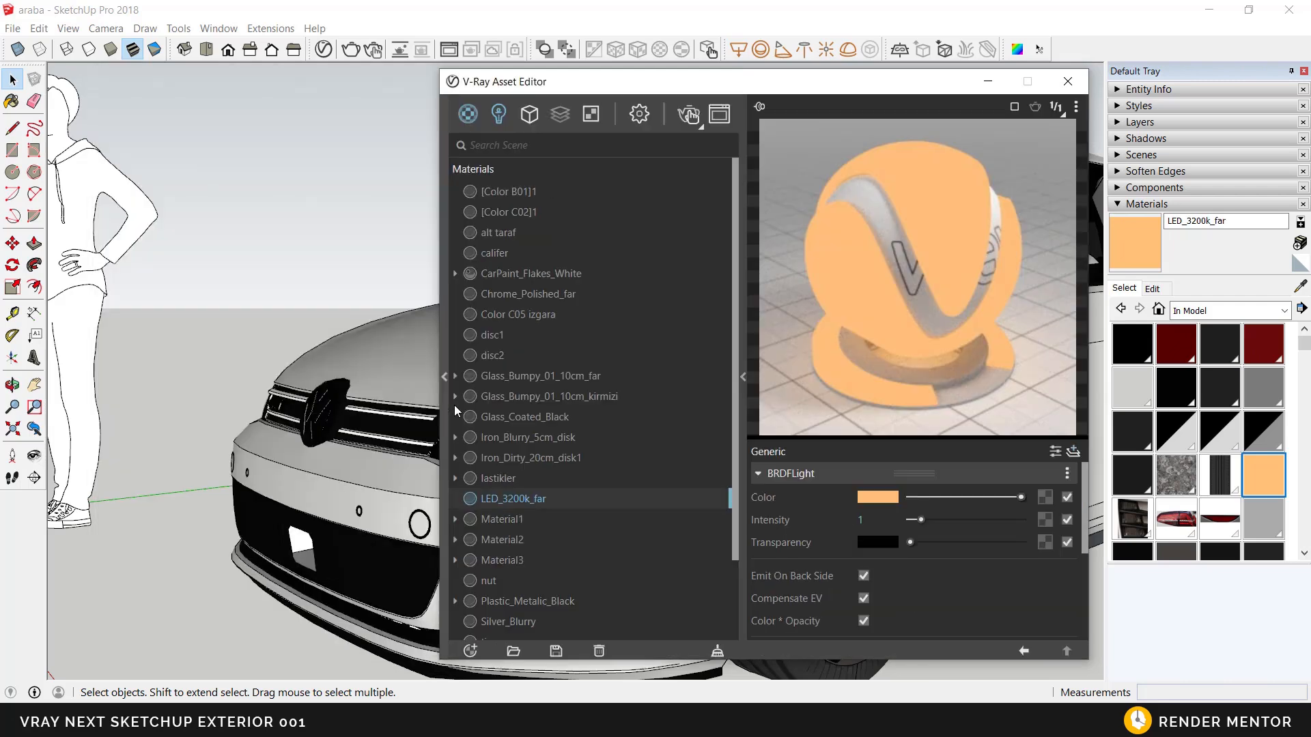
Step: Open the car's headlight component for editing
{"action": "middle_click_drag", "start_coordinate": [369, 534], "coordinate": [335, 456]}
{"action": "left_click", "coordinate": [334, 456]}
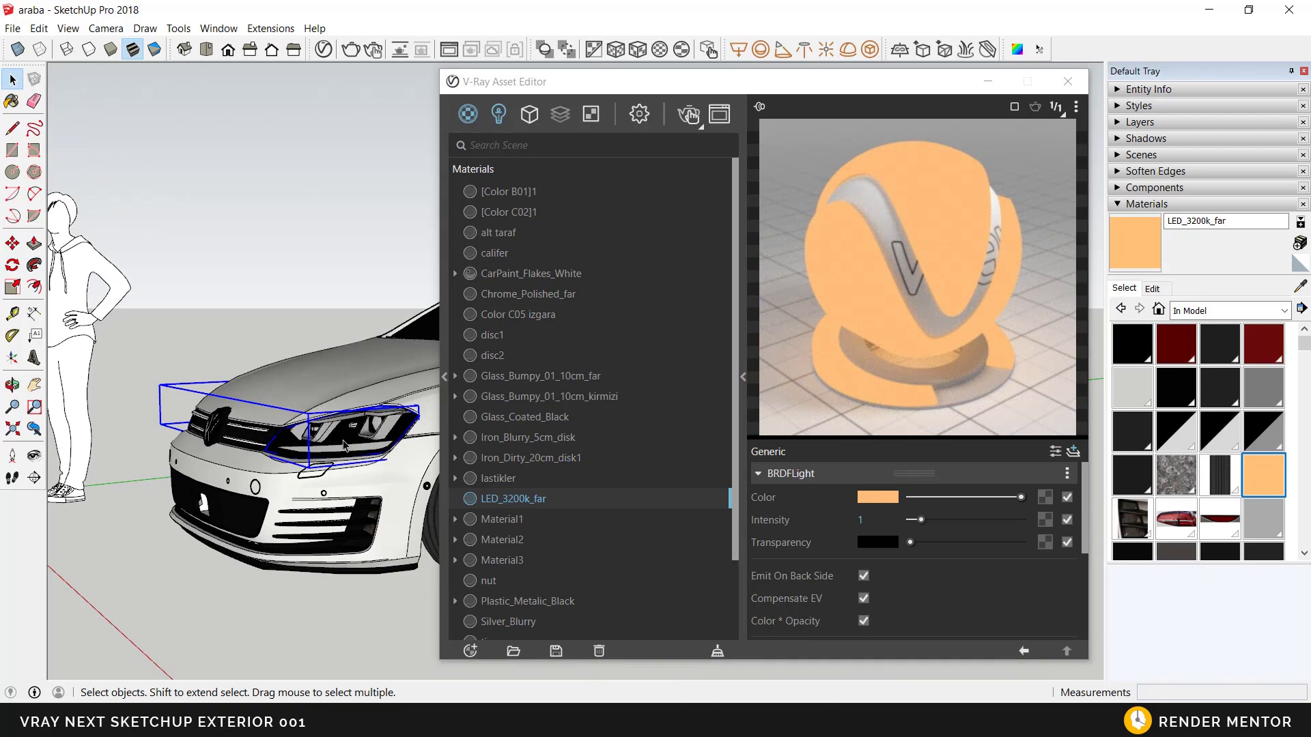
{"action": "scroll", "coordinate": [332, 447], "scroll_direction": "up", "scroll_amount": 4}
{"action": "middle_click_drag", "start_coordinate": [331, 444], "coordinate": [327, 431]}
{"action": "right_click", "coordinate": [327, 429]}
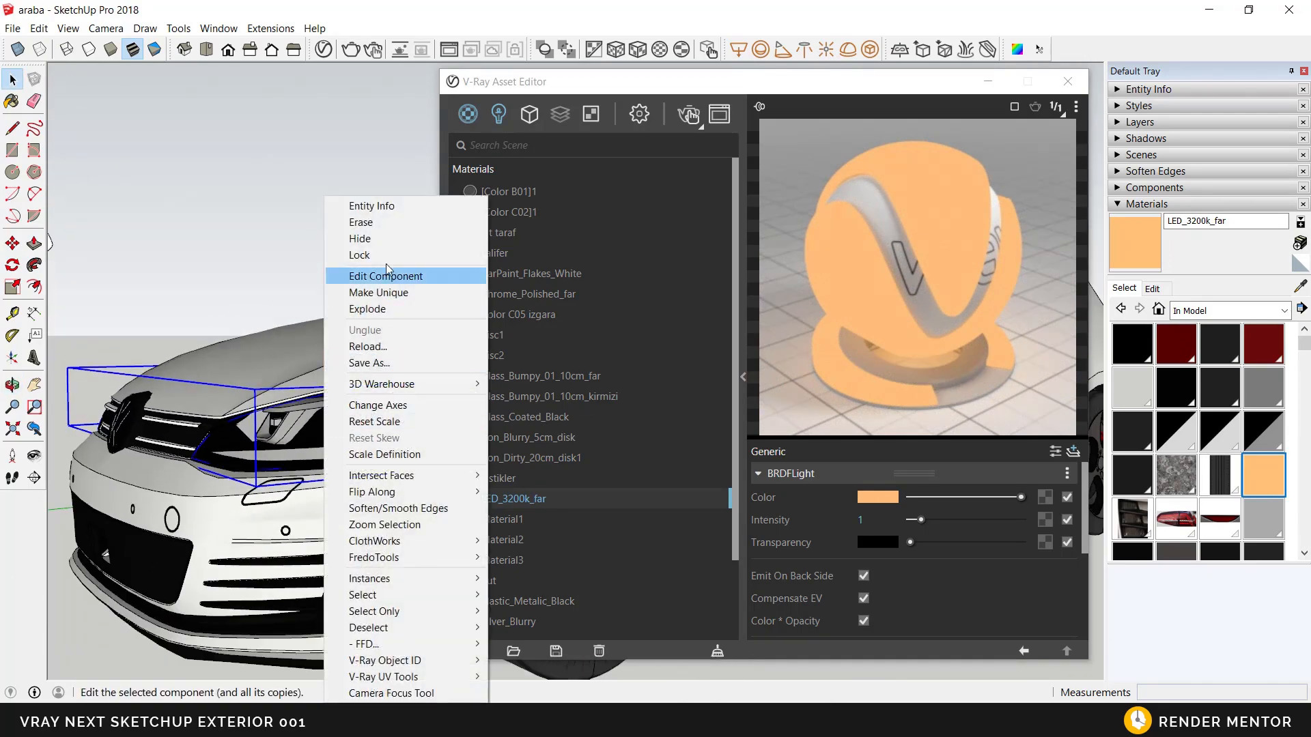
{"action": "left_click", "coordinate": [355, 275]}
{"action": "scroll", "coordinate": [329, 437], "scroll_direction": "up", "scroll_amount": 5}
{"action": "scroll", "coordinate": [329, 437], "scroll_direction": "down", "scroll_amount": 8}
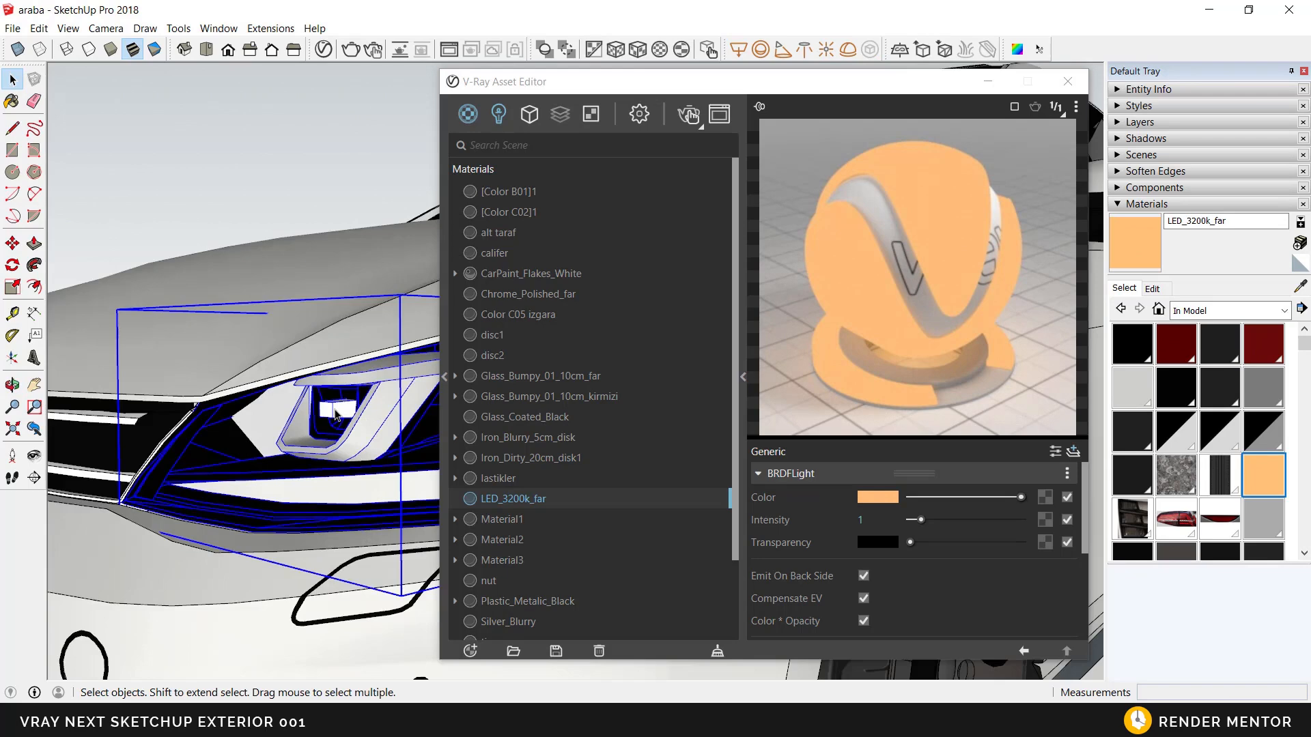
Step: Apply LED_3200k_far to the lamp parts inside the headlight component
{"action": "key", "text": "Escape"}
{"action": "scroll", "coordinate": [311, 426], "scroll_direction": "up", "scroll_amount": 2}
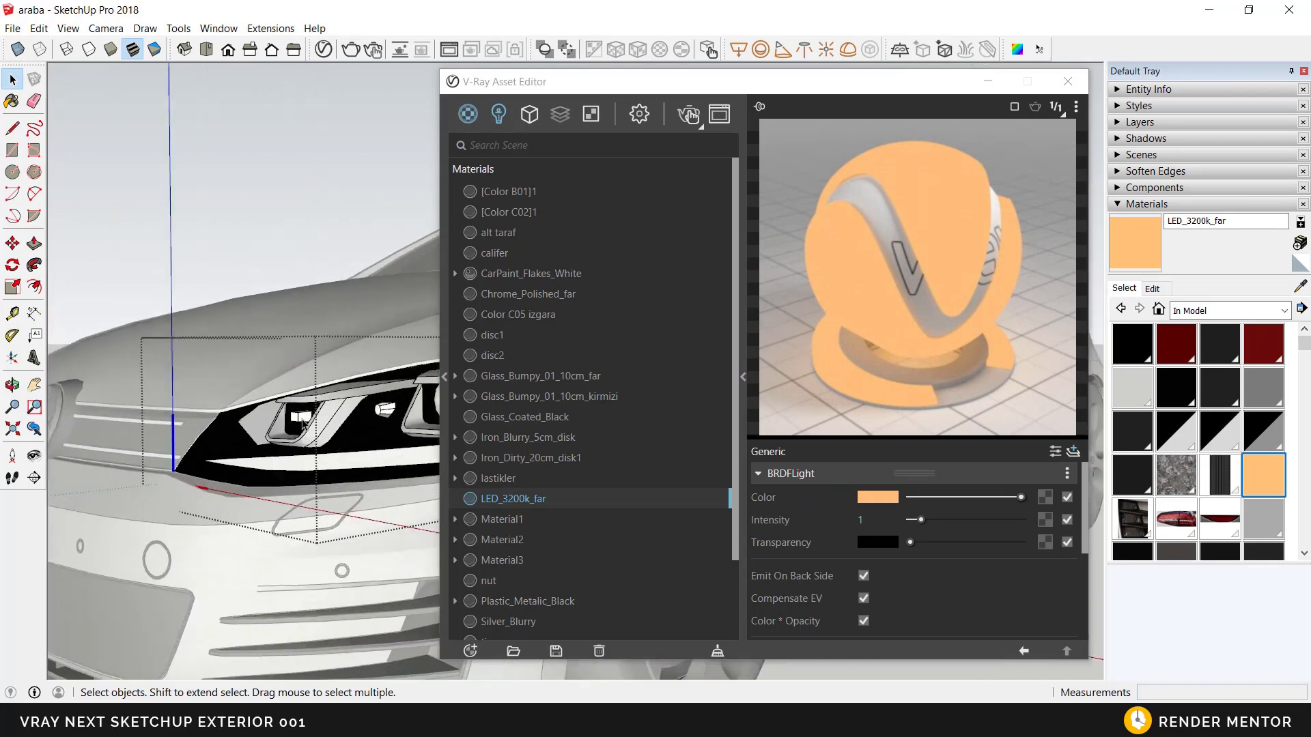
{"action": "middle_click_drag", "start_coordinate": [361, 436], "coordinate": [416, 457]}
{"action": "right_click", "coordinate": [521, 498]}
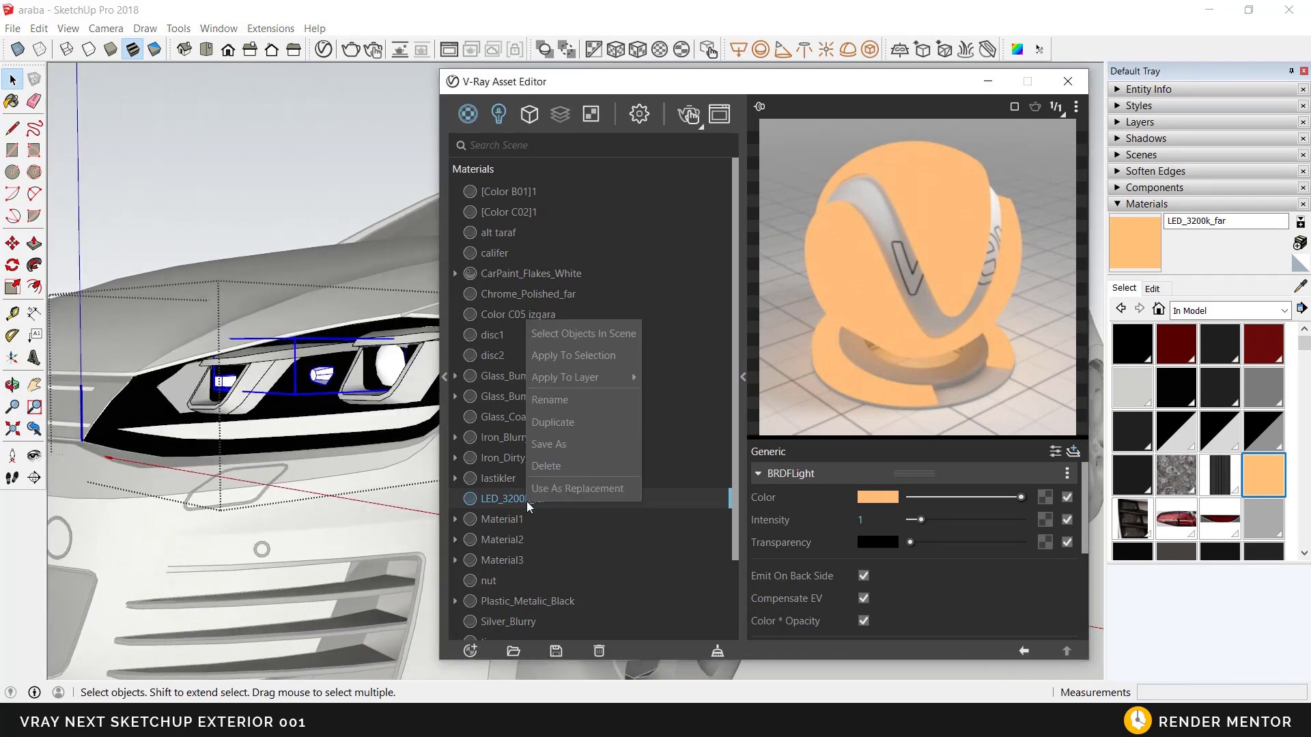
{"action": "left_click", "coordinate": [573, 351]}
Step: Set the LED_3200k_far intensity to 10 and start an interactive render of the car outside the headlight component
{"action": "middle_click_drag", "start_coordinate": [328, 436], "coordinate": [266, 493]}
{"action": "scroll", "coordinate": [301, 440], "scroll_direction": "down", "scroll_amount": 6}
{"action": "left_click", "coordinate": [877, 521]}
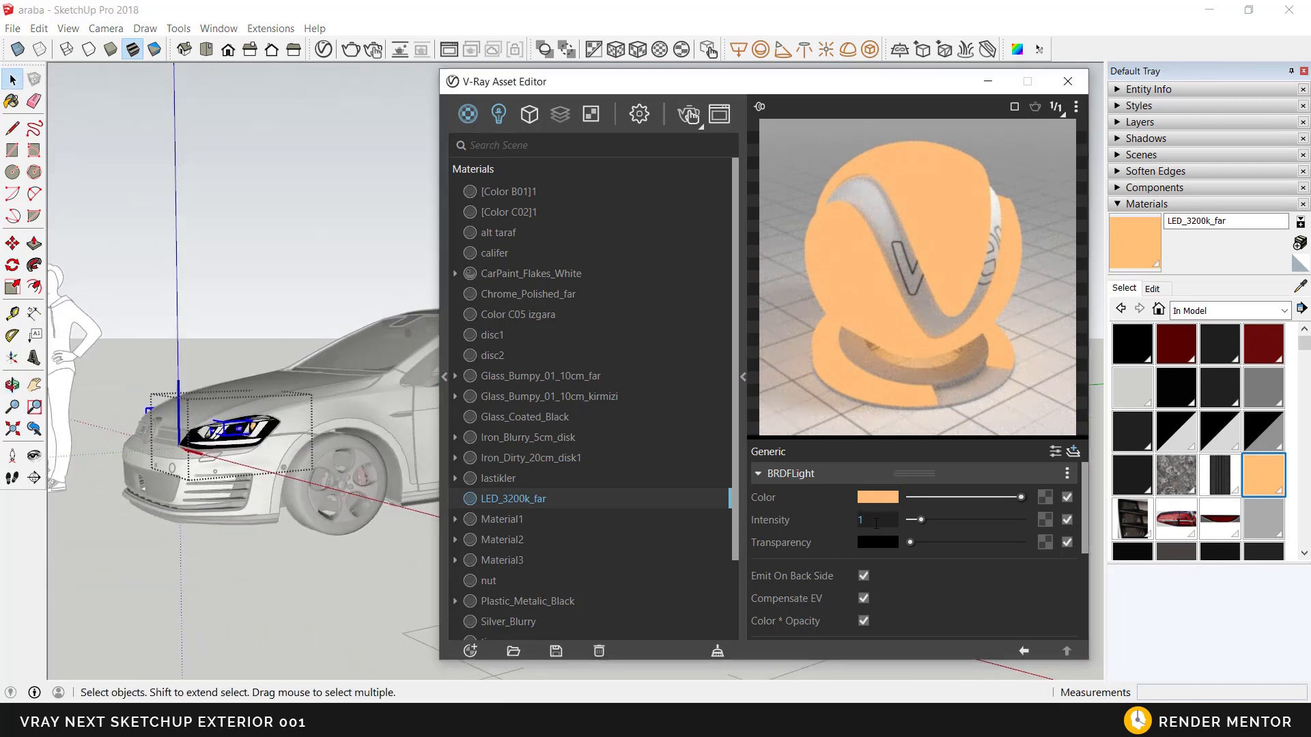
{"action": "key", "text": "Return"}
{"action": "middle_click_drag", "start_coordinate": [284, 451], "coordinate": [350, 450]}
{"action": "left_click", "coordinate": [344, 439]}
{"action": "left_click", "coordinate": [686, 114]}
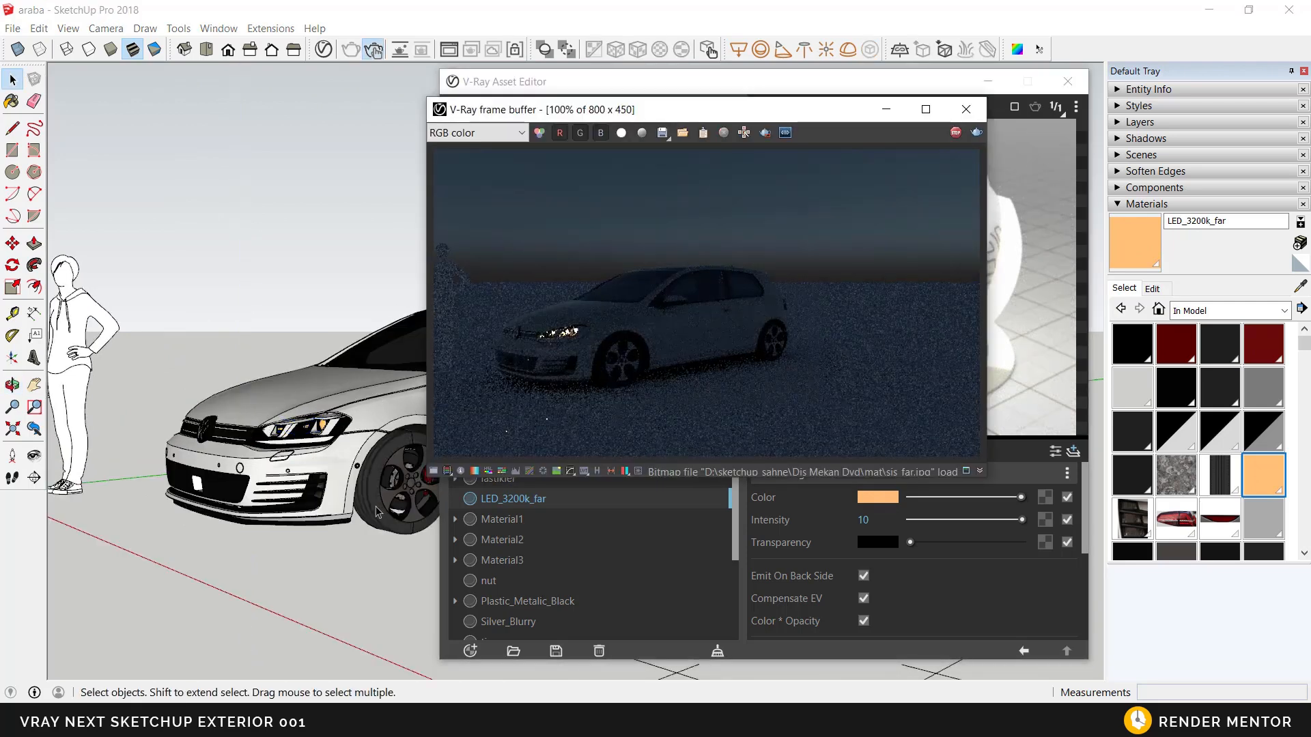
Step: Set the LED_3200k_far intensity to 40 and check the headlights in the render from close up and from the front
{"action": "left_click", "coordinate": [851, 521]}
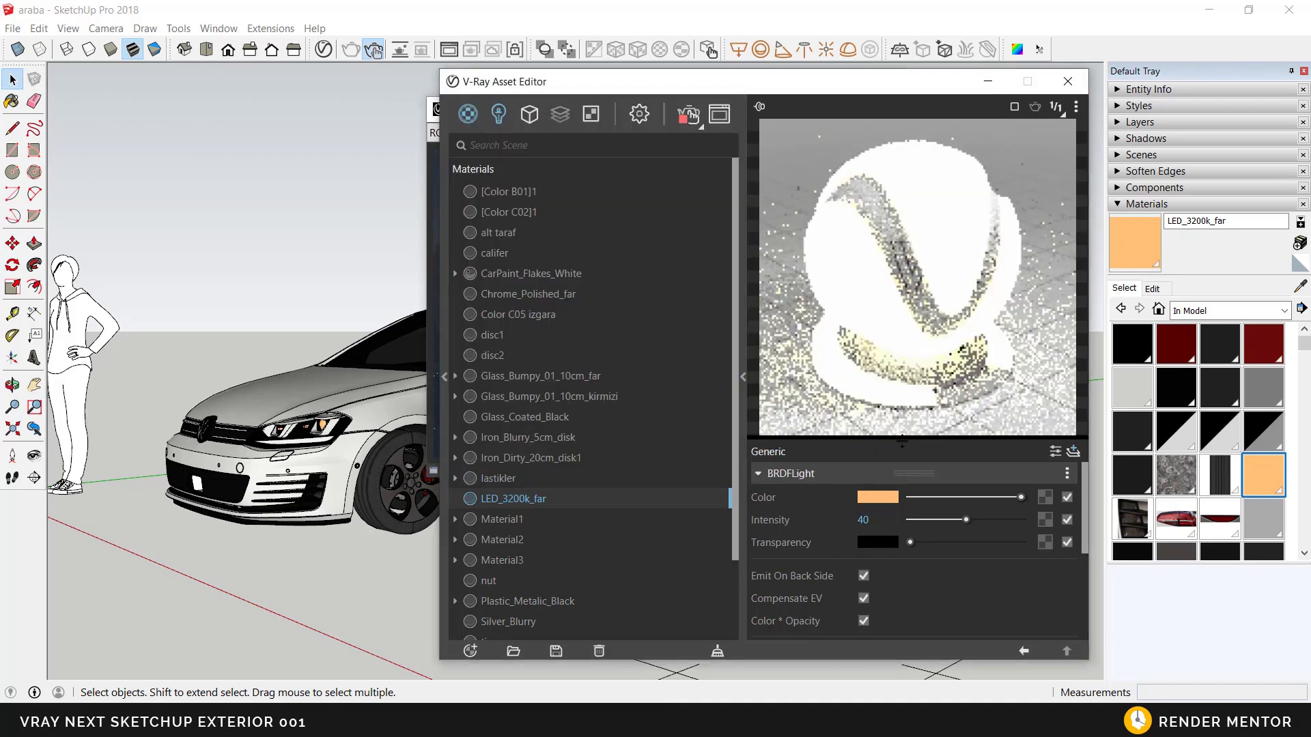
{"action": "left_click_drag", "start_coordinate": [559, 87], "coordinate": [750, 123]}
{"action": "left_click_drag", "start_coordinate": [579, 112], "coordinate": [567, 98]}
{"action": "middle_click_drag", "start_coordinate": [310, 438], "coordinate": [350, 445]}
{"action": "scroll", "coordinate": [350, 495], "scroll_direction": "up", "scroll_amount": 6}
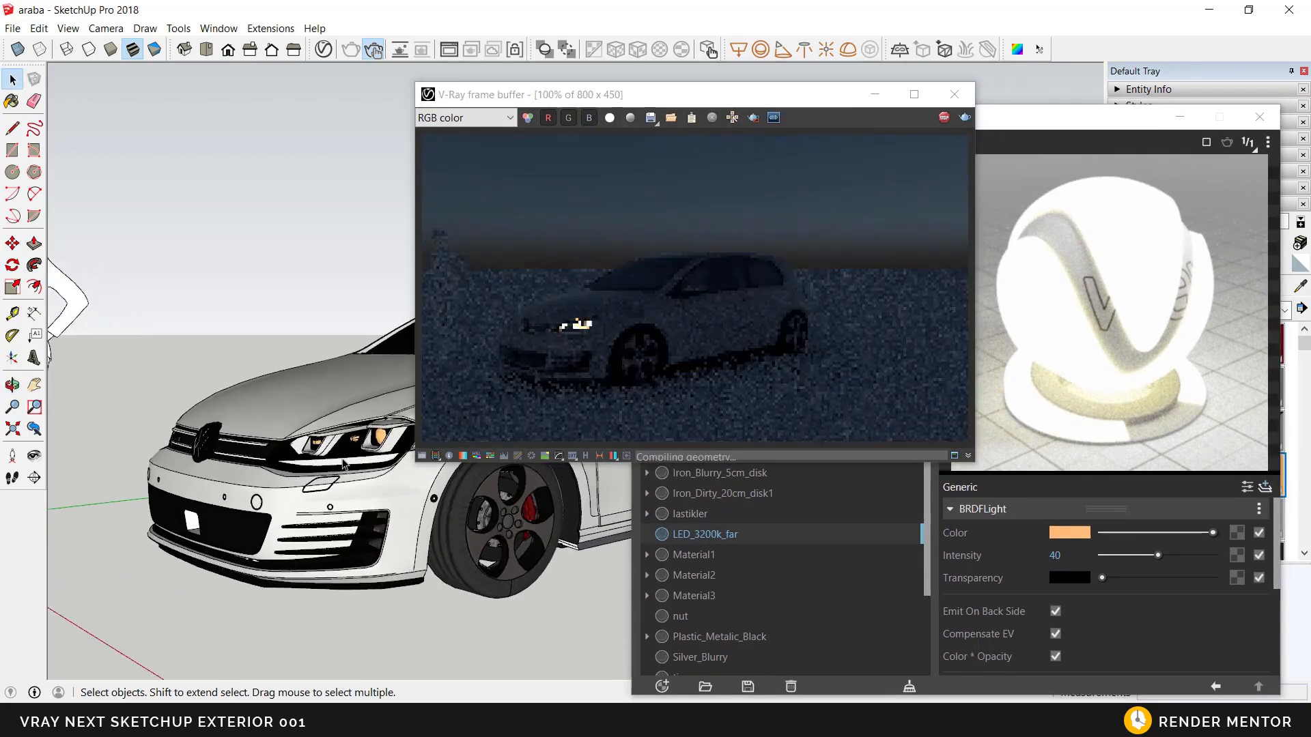
{"action": "middle_click_drag", "start_coordinate": [350, 495], "coordinate": [339, 513]}
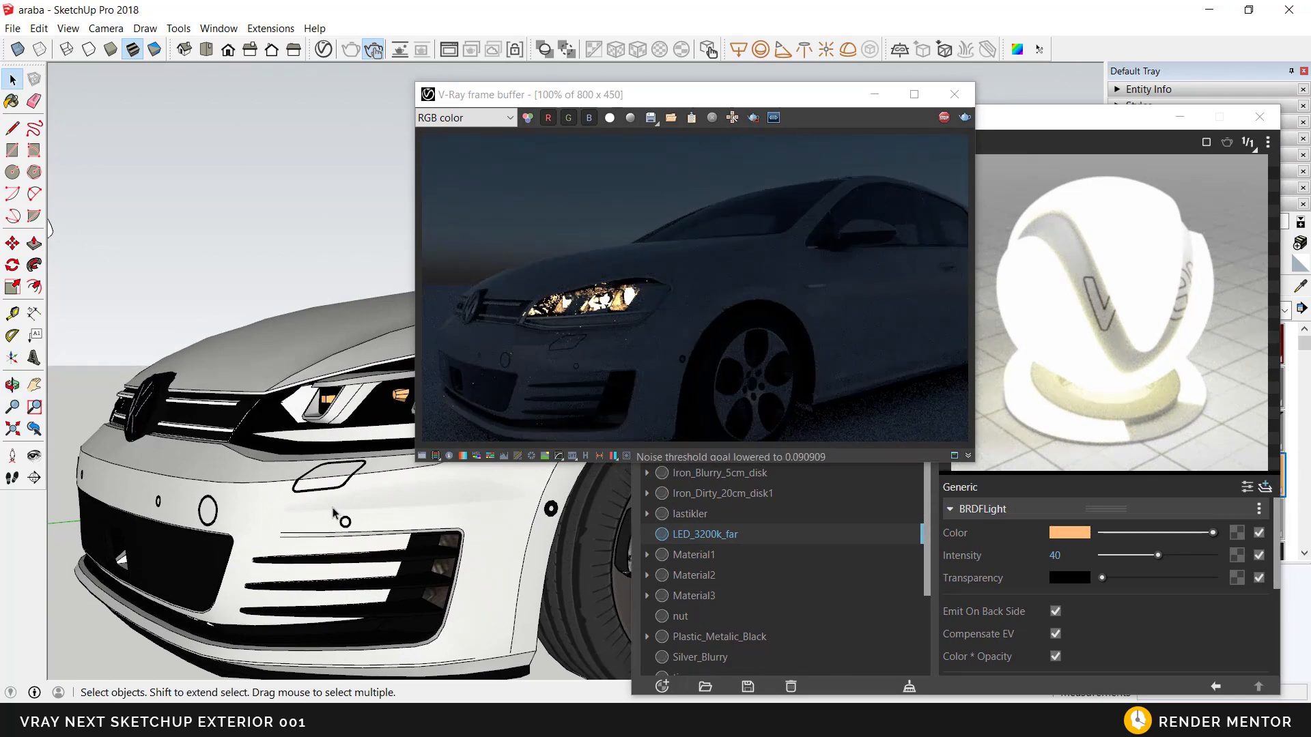
{"action": "scroll", "coordinate": [338, 514], "scroll_direction": "down", "scroll_amount": 4}
{"action": "mouse_move", "coordinate": [338, 514]}
{"action": "middle_mouse_down"}
{"action": "mouse_move", "coordinate": [493, 597]}
{"action": "mouse_move", "coordinate": [524, 598]}
{"action": "middle_mouse_up"}
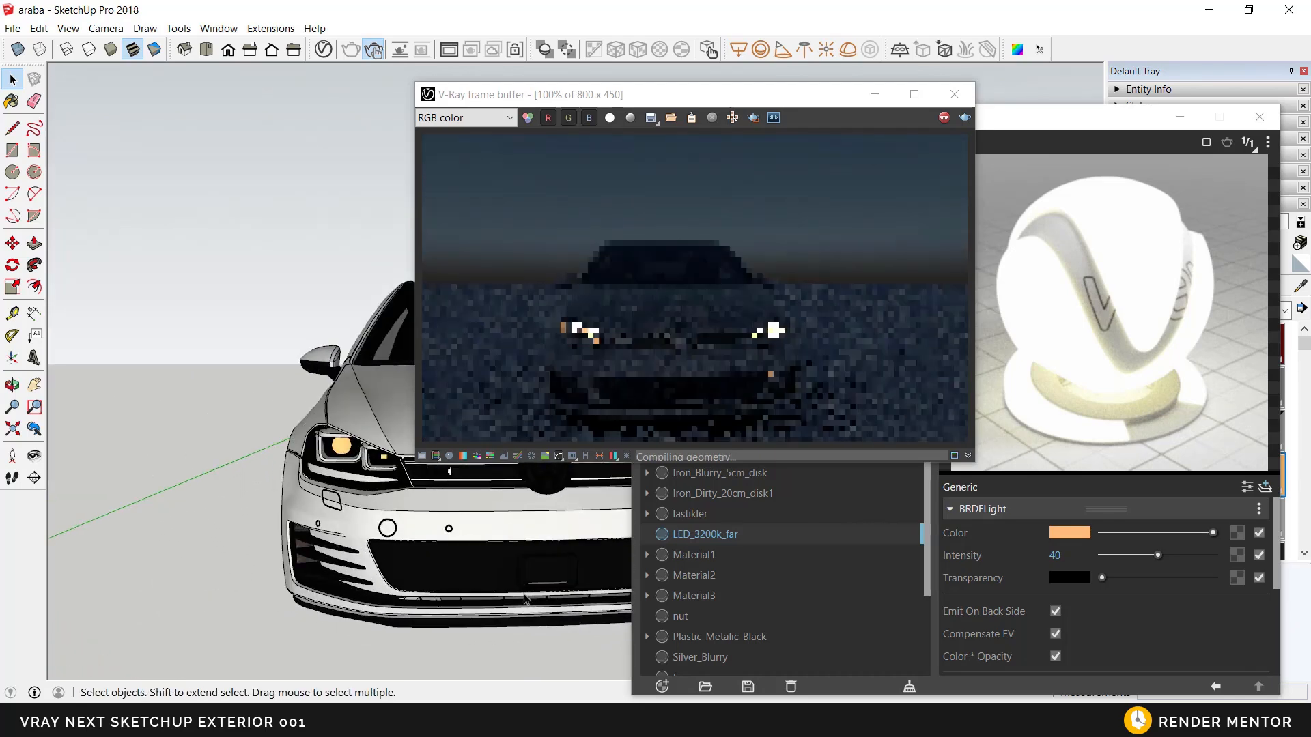
Step: Set the LED_3200k_far intensity to 100 and check the headlight glow in the render
{"action": "double_click", "coordinate": [1072, 557]}
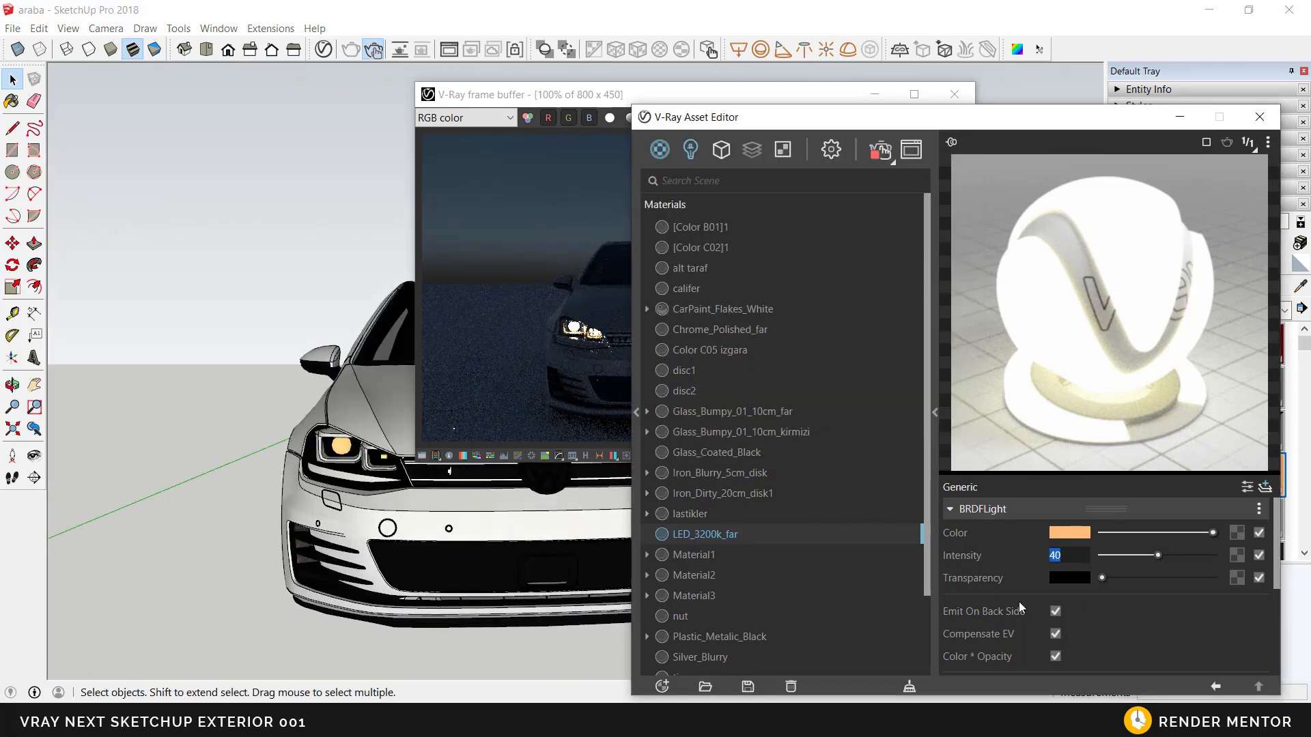
{"action": "type", "text": "100"}
{"action": "key", "text": "Return"}
{"action": "middle_click_drag", "start_coordinate": [464, 594], "coordinate": [314, 588]}
{"action": "middle_click_drag", "start_coordinate": [430, 565], "coordinate": [305, 579], "text": "shift"}
{"action": "left_click_drag", "start_coordinate": [604, 98], "coordinate": [548, 80]}
{"action": "scroll", "coordinate": [424, 503], "scroll_direction": "up", "scroll_amount": 2}
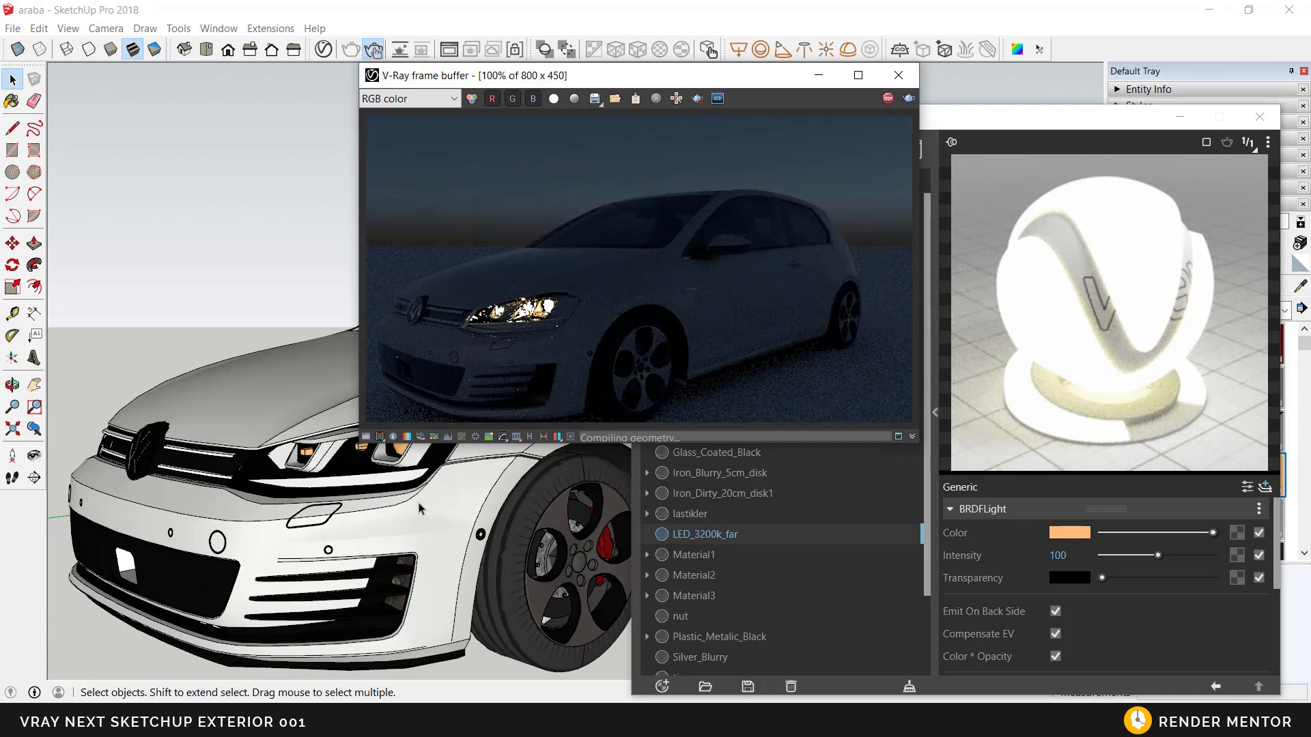
{"action": "scroll", "coordinate": [419, 508], "scroll_direction": "down", "scroll_amount": 3}
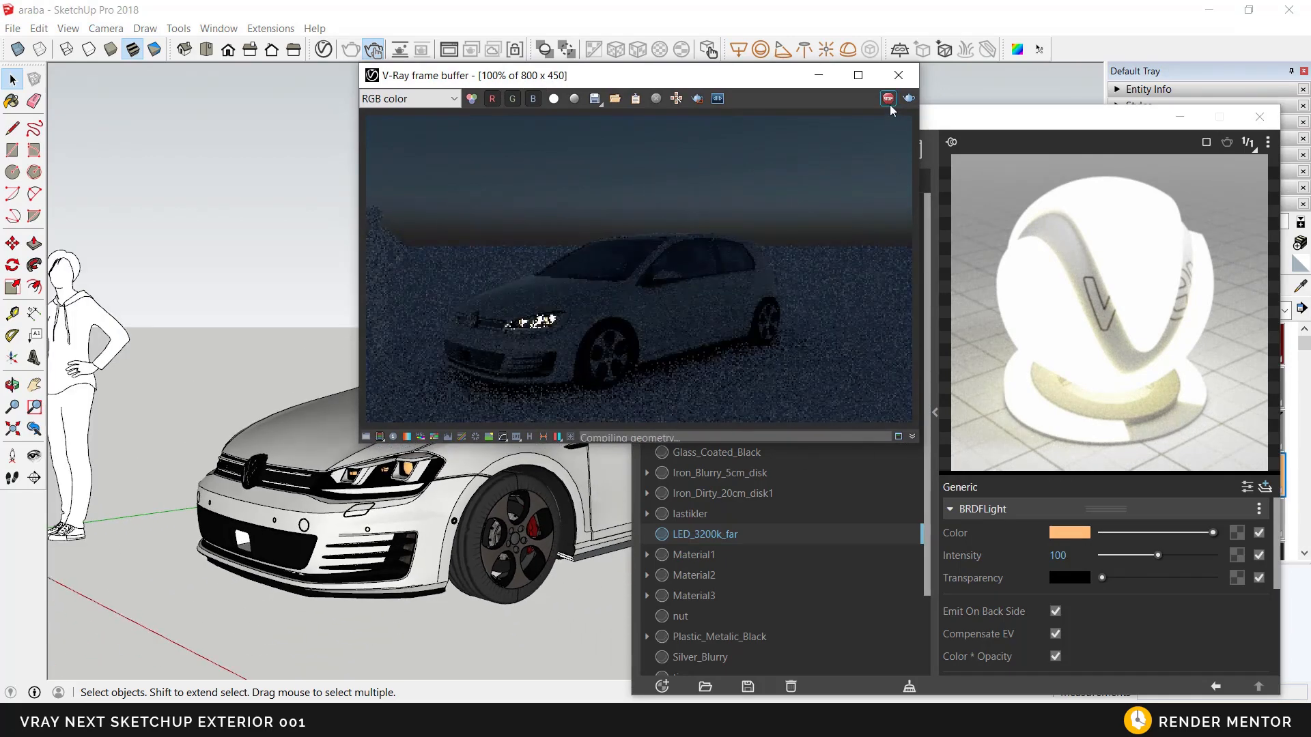
Step: Place an IES light at the car's headlight using the file 17.ies from the ies folder
{"action": "left_click", "coordinate": [828, 80]}
{"action": "middle_click_drag", "start_coordinate": [443, 529], "coordinate": [485, 601]}
{"action": "scroll", "coordinate": [502, 434], "scroll_direction": "down", "scroll_amount": 2}
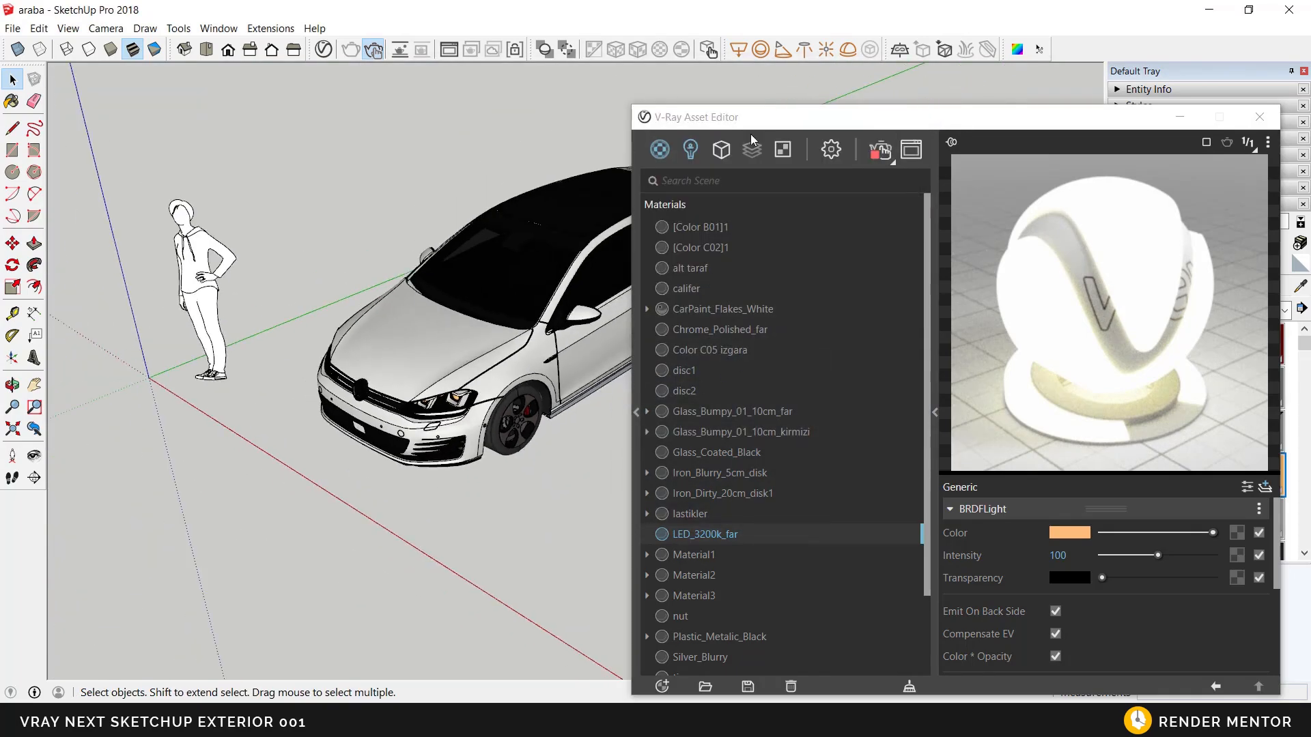
{"action": "left_click", "coordinate": [804, 51]}
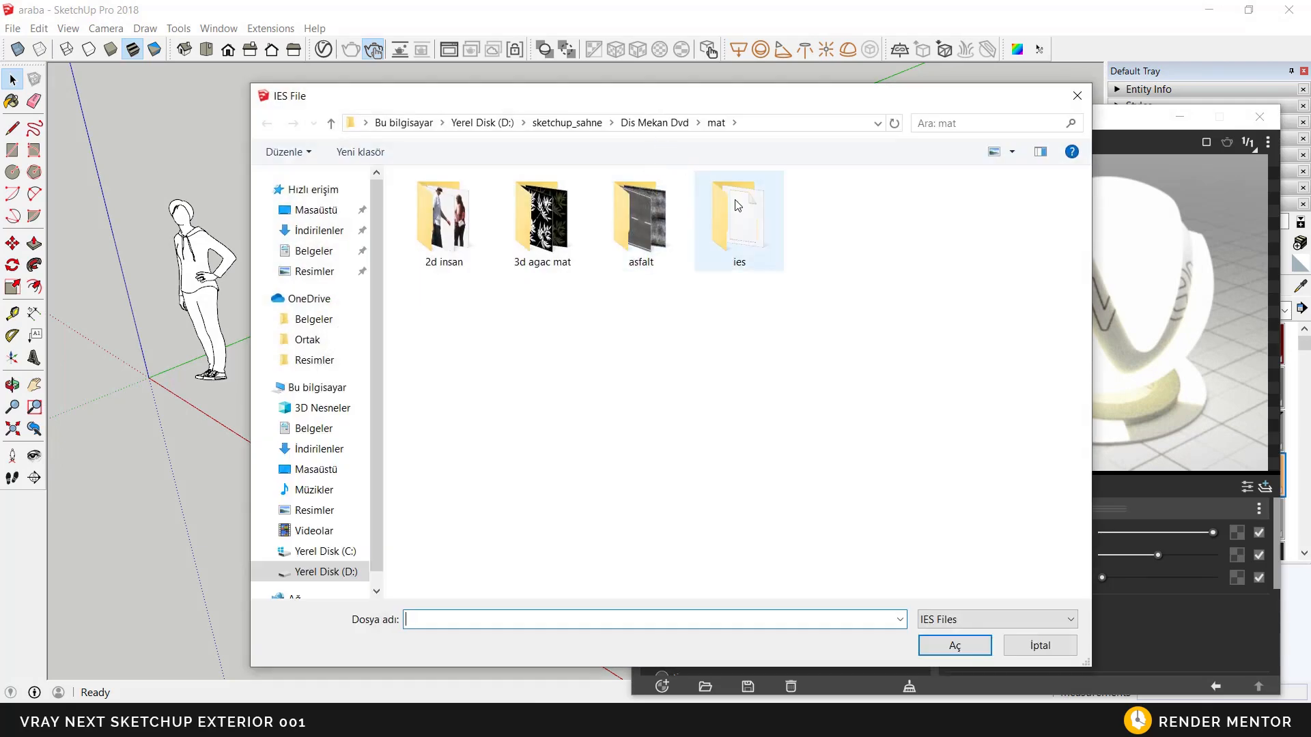
{"action": "double_click", "coordinate": [739, 222]}
{"action": "left_click", "coordinate": [429, 203]}
{"action": "left_click", "coordinate": [962, 647]}
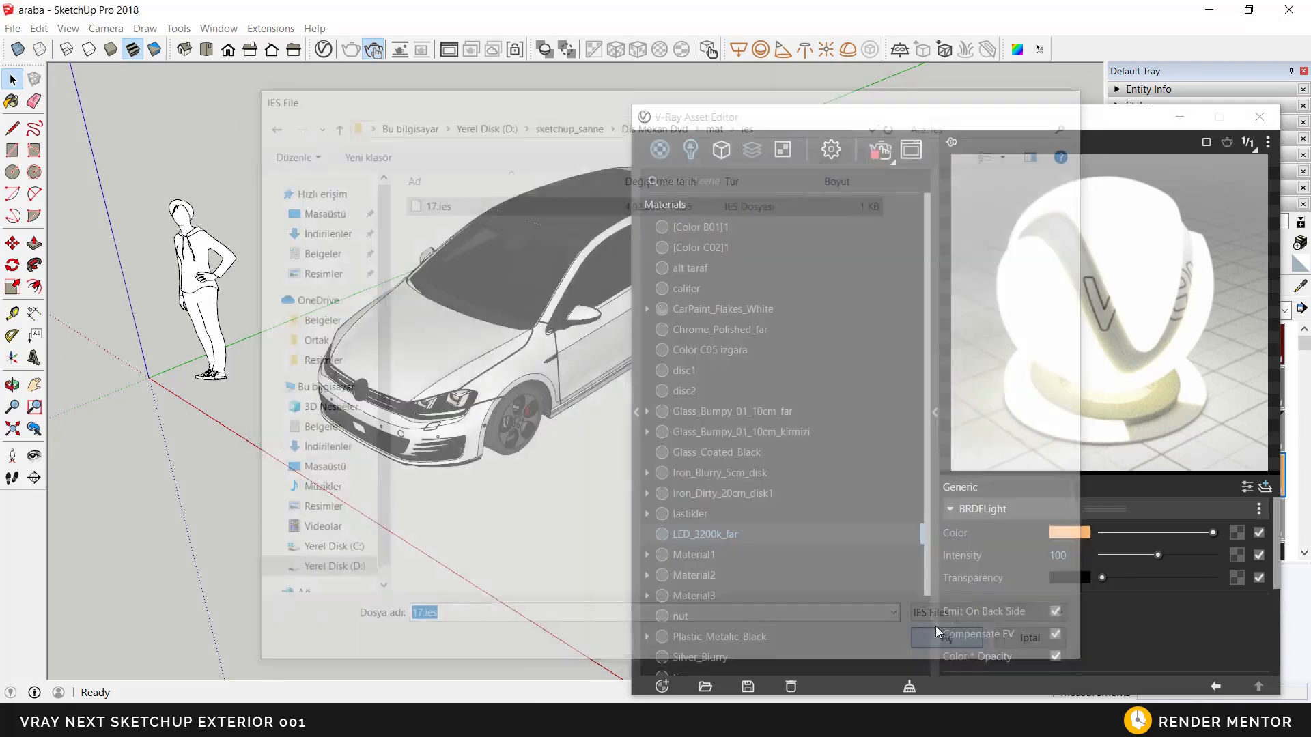
{"action": "scroll", "coordinate": [419, 399], "scroll_direction": "up", "scroll_amount": 3}
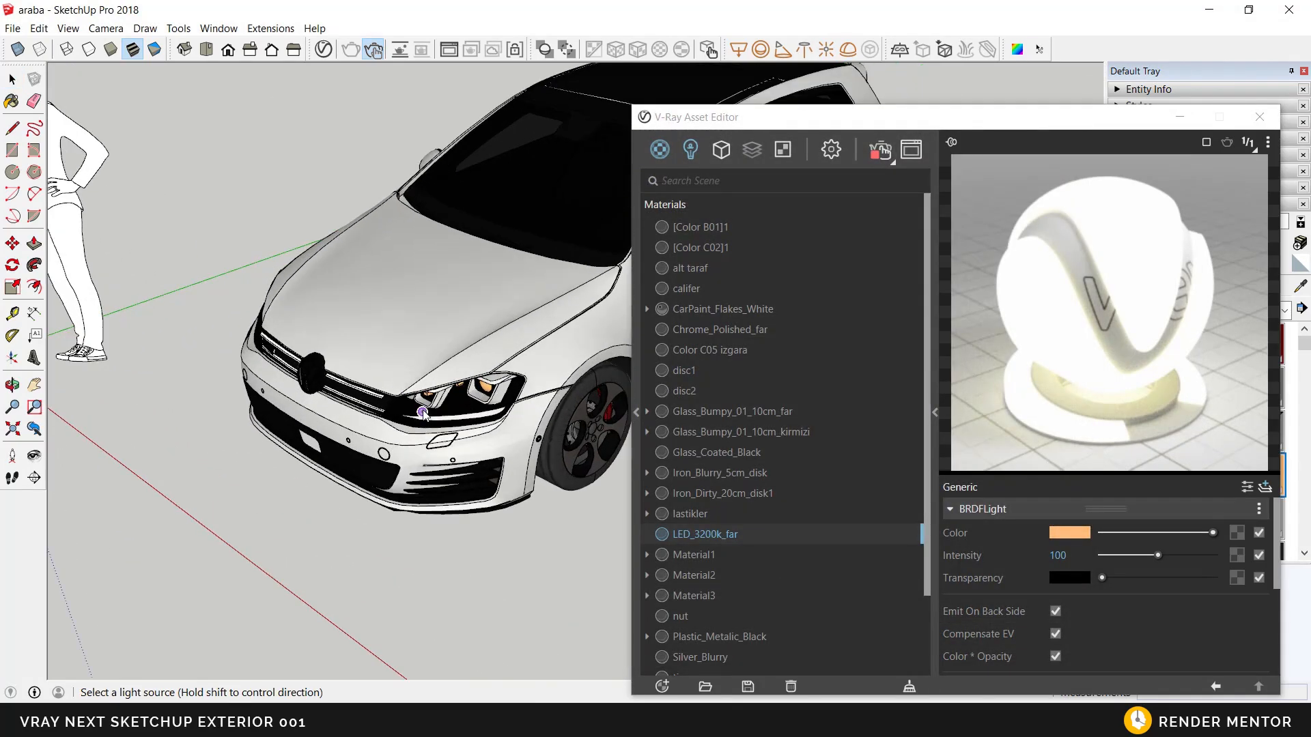
{"action": "left_click", "coordinate": [428, 443]}
{"action": "key", "text": "space"}
Step: Rotate the IES light at the headlight so that it aims forward, away from the front of the car
{"action": "middle_click_drag", "start_coordinate": [425, 445], "coordinate": [348, 374]}
{"action": "scroll", "coordinate": [376, 396], "scroll_direction": "up", "scroll_amount": 6}
{"action": "scroll", "coordinate": [375, 358], "scroll_direction": "up", "scroll_amount": 1}
{"action": "left_click", "coordinate": [374, 357]}
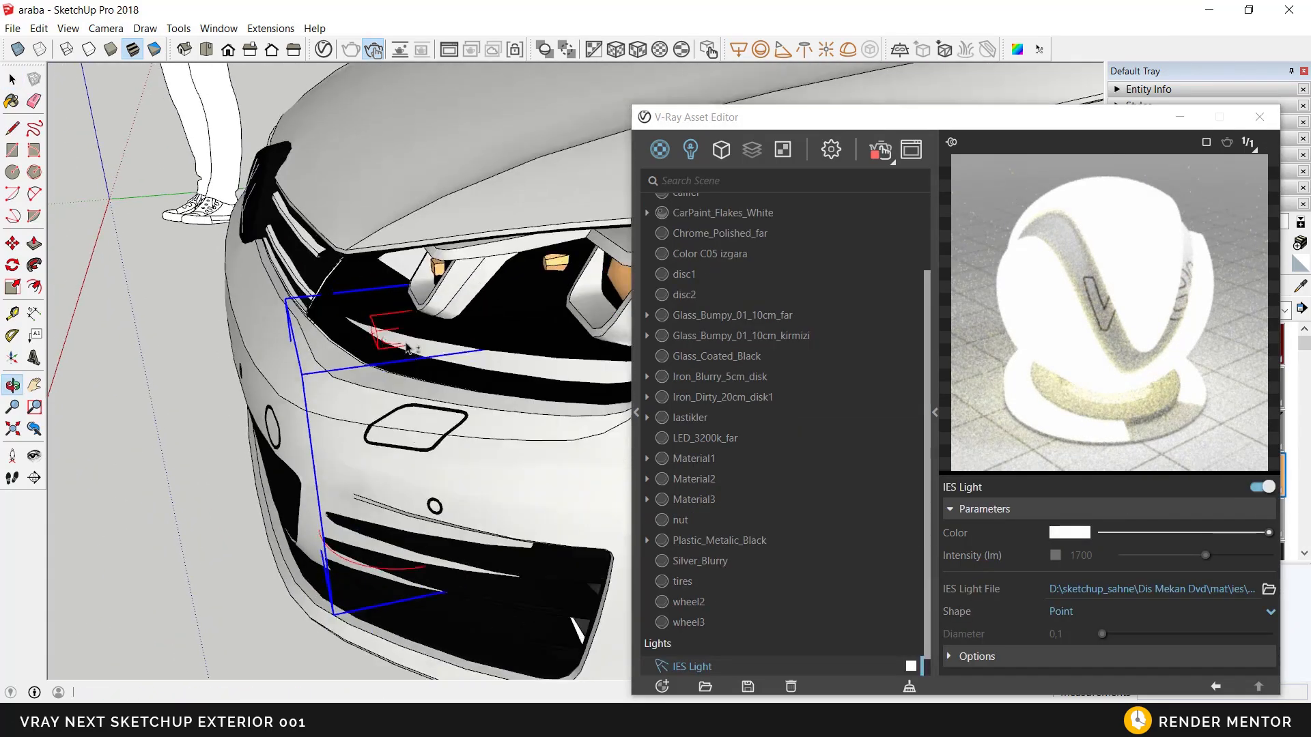
{"action": "scroll", "coordinate": [348, 372], "scroll_direction": "down", "scroll_amount": 3}
{"action": "left_click", "coordinate": [12, 244]}
{"action": "left_click", "coordinate": [348, 569]}
{"action": "left_click", "coordinate": [325, 567]}
{"action": "left_click", "coordinate": [444, 418]}
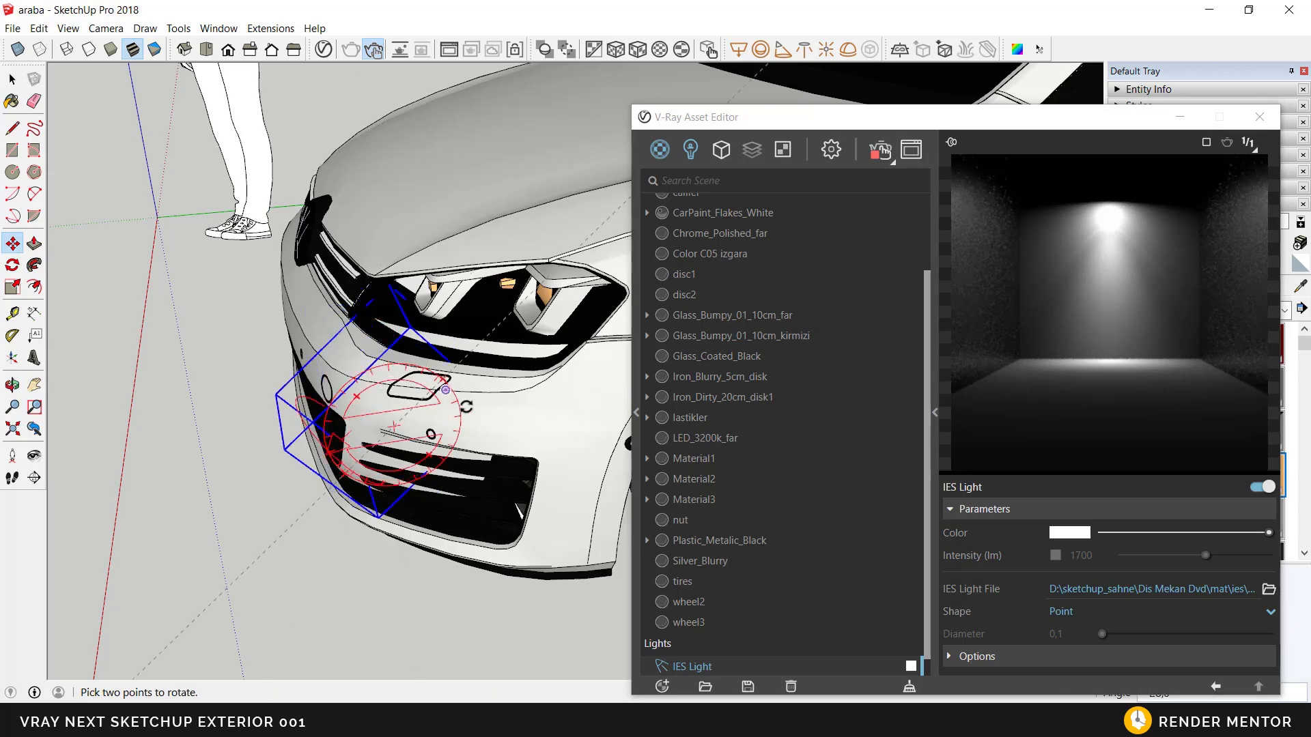
{"action": "middle_click_drag", "start_coordinate": [501, 424], "coordinate": [484, 336]}
{"action": "left_click", "coordinate": [500, 340]}
Step: Move the rotated IES light into position just in front of the car's headlight
{"action": "middle_click_drag", "start_coordinate": [415, 404], "coordinate": [493, 494]}
{"action": "left_click", "coordinate": [310, 561]}
{"action": "left_click", "coordinate": [224, 574]}
{"action": "middle_click_drag", "start_coordinate": [260, 550], "coordinate": [264, 495]}
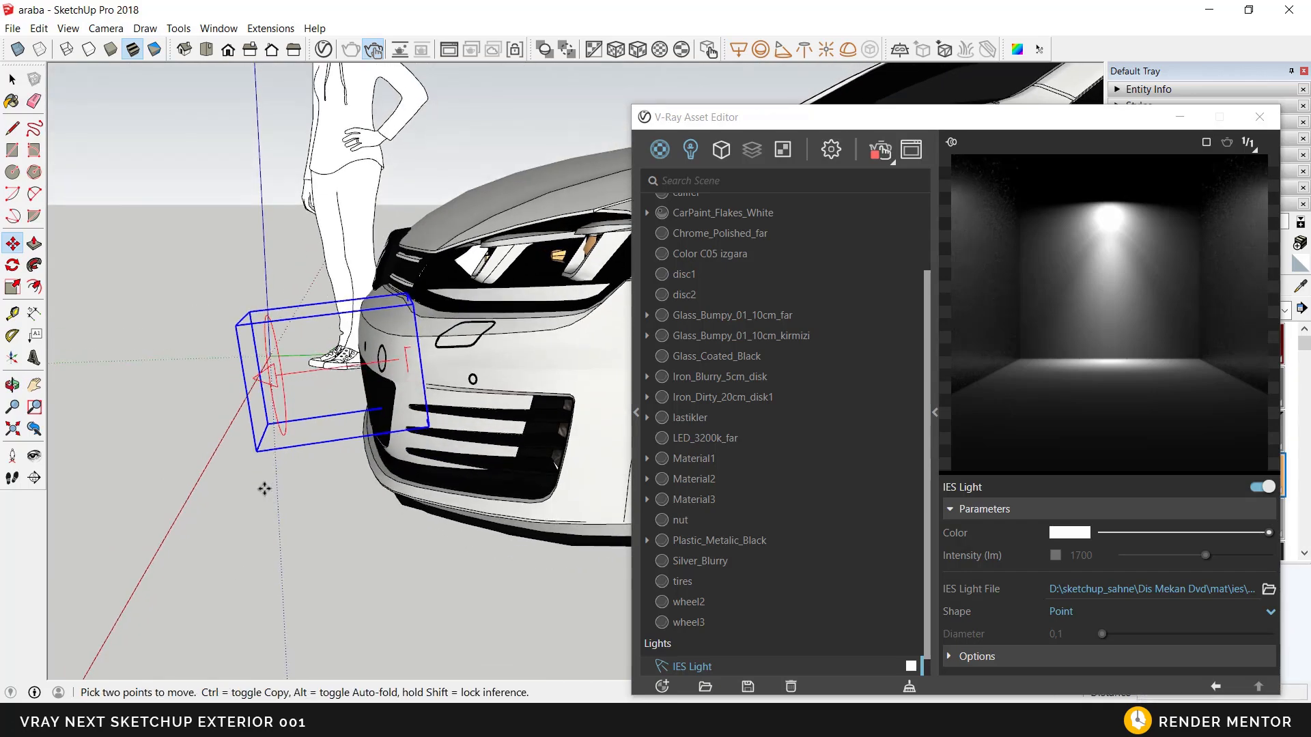
{"action": "middle_click_drag", "start_coordinate": [264, 440], "coordinate": [491, 350]}
{"action": "left_click", "coordinate": [299, 605]}
{"action": "left_click", "coordinate": [319, 600]}
{"action": "key", "text": "space"}
Step: Enable the IES light's custom intensity and set its color to a pale yellow with R 1, G 0,964 and B 0,643
{"action": "scroll", "coordinate": [439, 394], "scroll_direction": "down", "scroll_amount": 3}
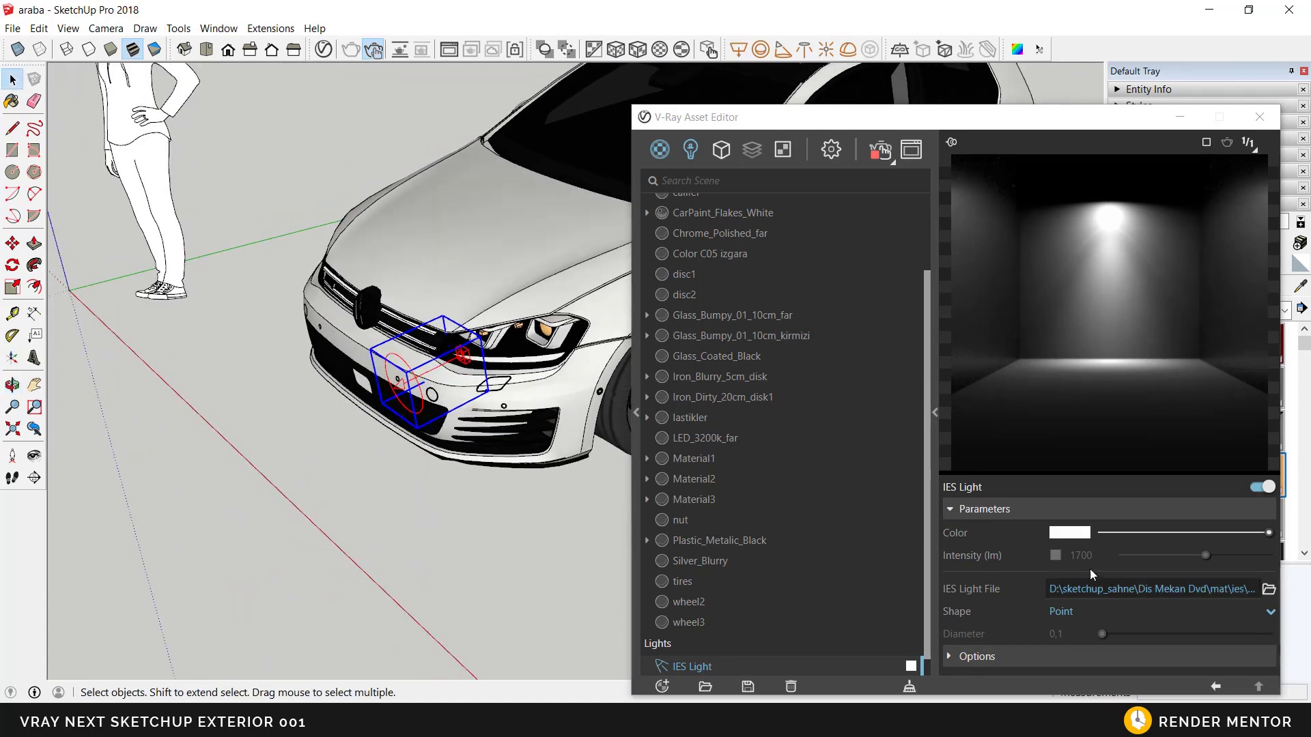
{"action": "left_click", "coordinate": [1056, 556]}
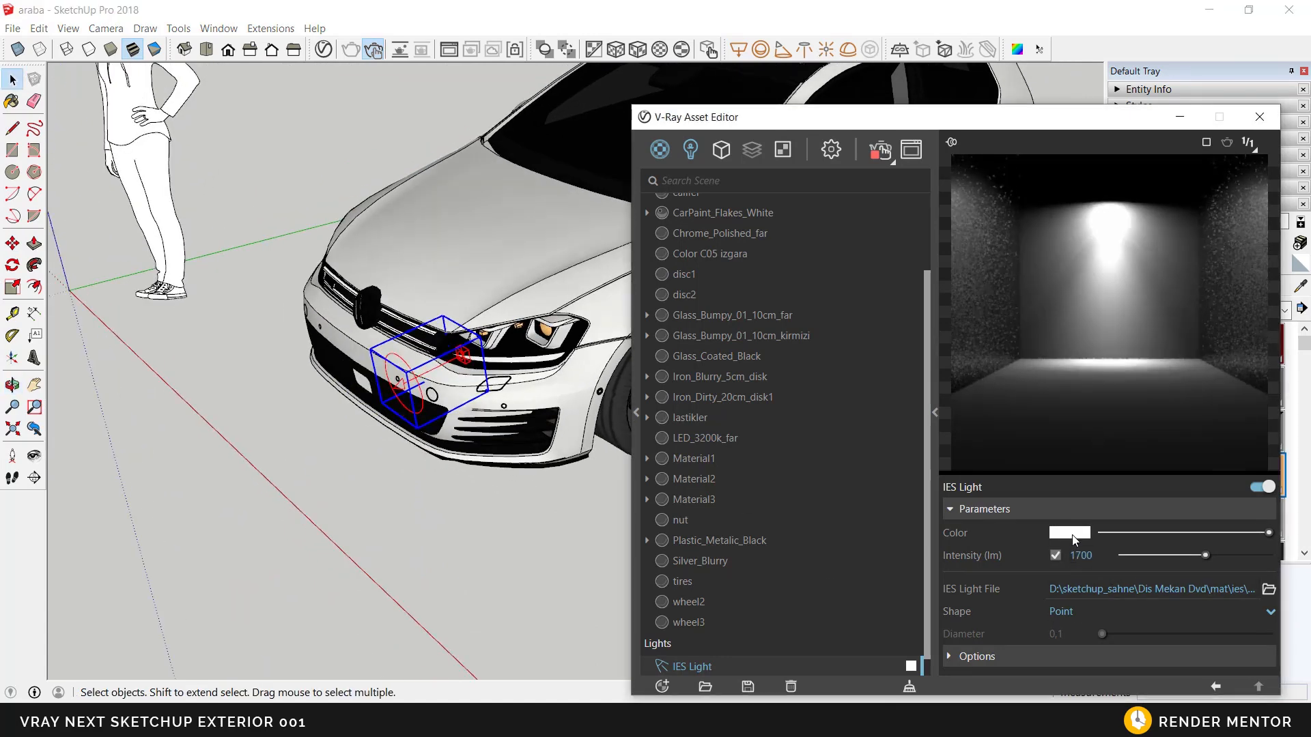
{"action": "left_click", "coordinate": [1070, 533]}
{"action": "left_click_drag", "start_coordinate": [624, 261], "coordinate": [624, 267]}
{"action": "left_click_drag", "start_coordinate": [485, 235], "coordinate": [464, 232]}
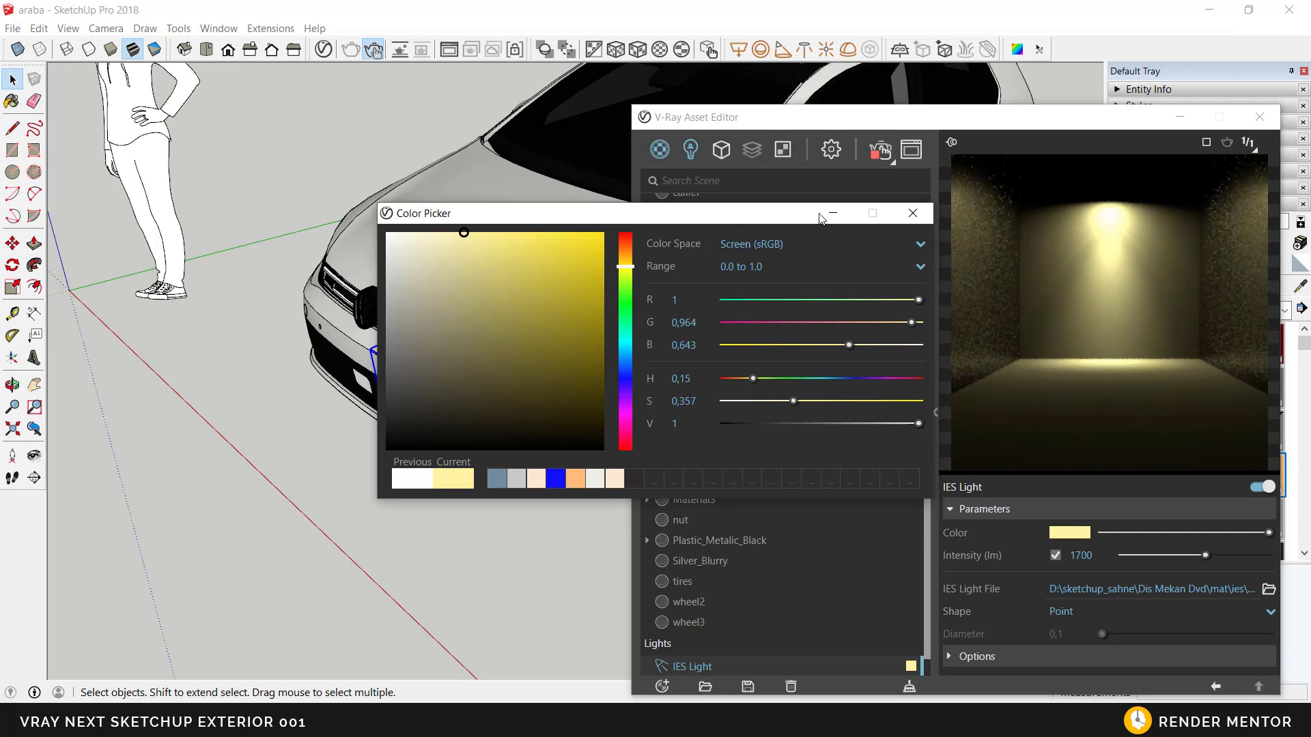
{"action": "left_click", "coordinate": [912, 214]}
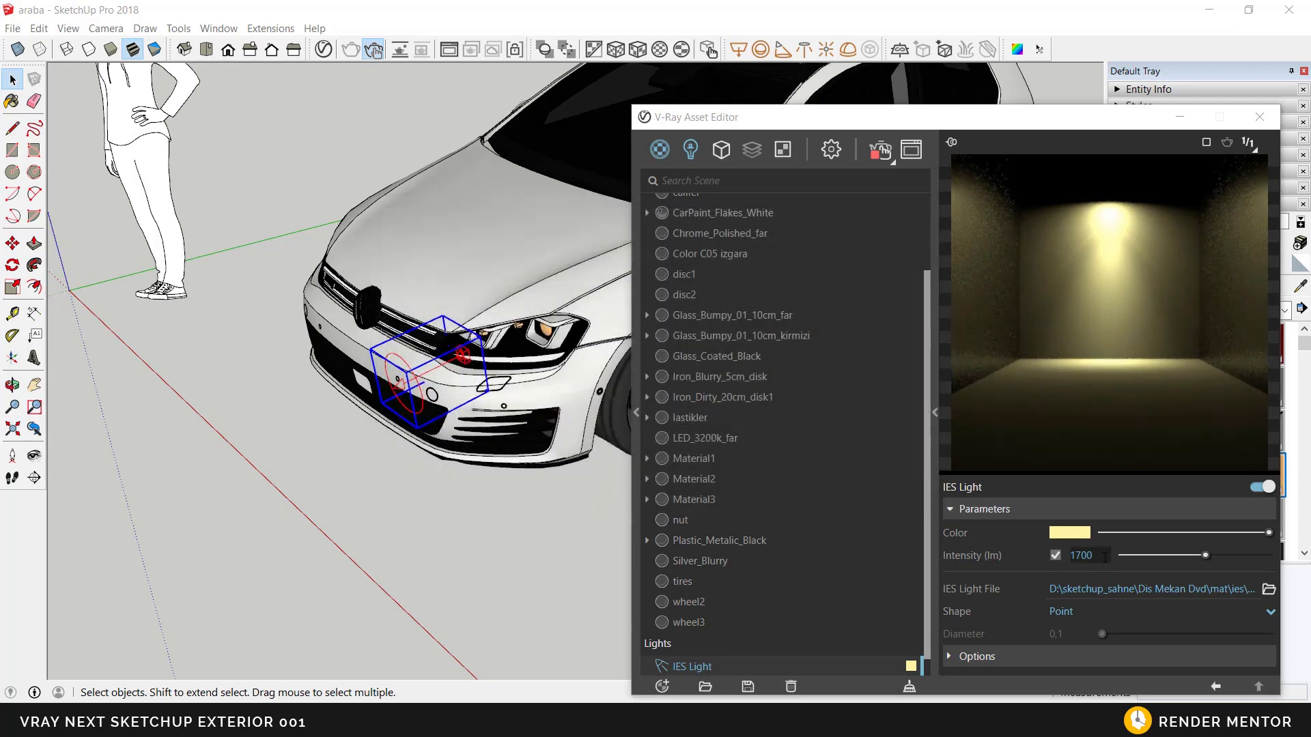
Step: Show the V-Ray frame buffer to check how the headlight's IES light renders in front of the car
{"action": "mouse_move", "coordinate": [496, 355]}
{"action": "middle_mouse_down"}
{"action": "mouse_move", "coordinate": [500, 296]}
{"action": "mouse_move", "coordinate": [546, 290]}
{"action": "mouse_move", "coordinate": [403, 361]}
{"action": "mouse_move", "coordinate": [376, 345]}
{"action": "middle_mouse_up"}
{"action": "scroll", "coordinate": [555, 329], "scroll_direction": "down", "scroll_amount": 2}
{"action": "left_click_drag", "start_coordinate": [841, 126], "coordinate": [768, 89]}
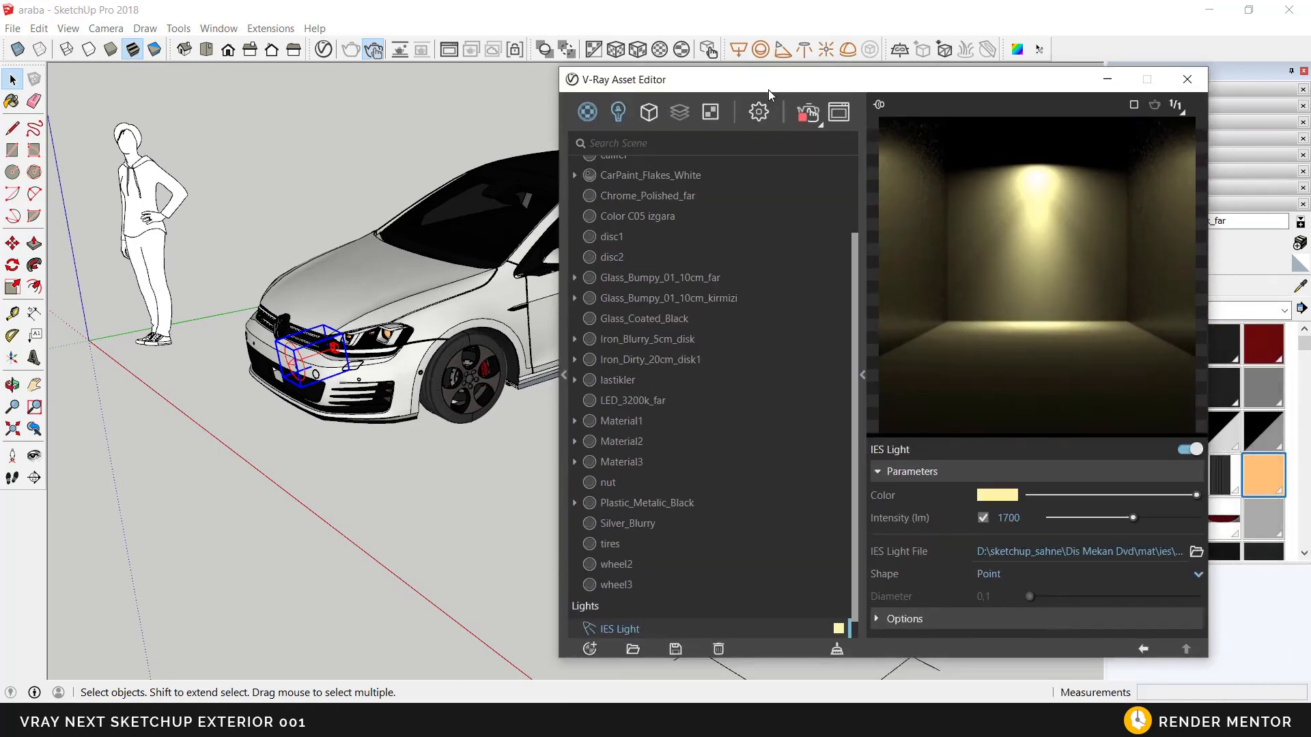
{"action": "left_click", "coordinate": [837, 109]}
{"action": "left_click_drag", "start_coordinate": [519, 76], "coordinate": [651, 93]}
{"action": "scroll", "coordinate": [392, 372], "scroll_direction": "down", "scroll_amount": 2}
{"action": "middle_click_drag", "start_coordinate": [392, 372], "coordinate": [366, 401]}
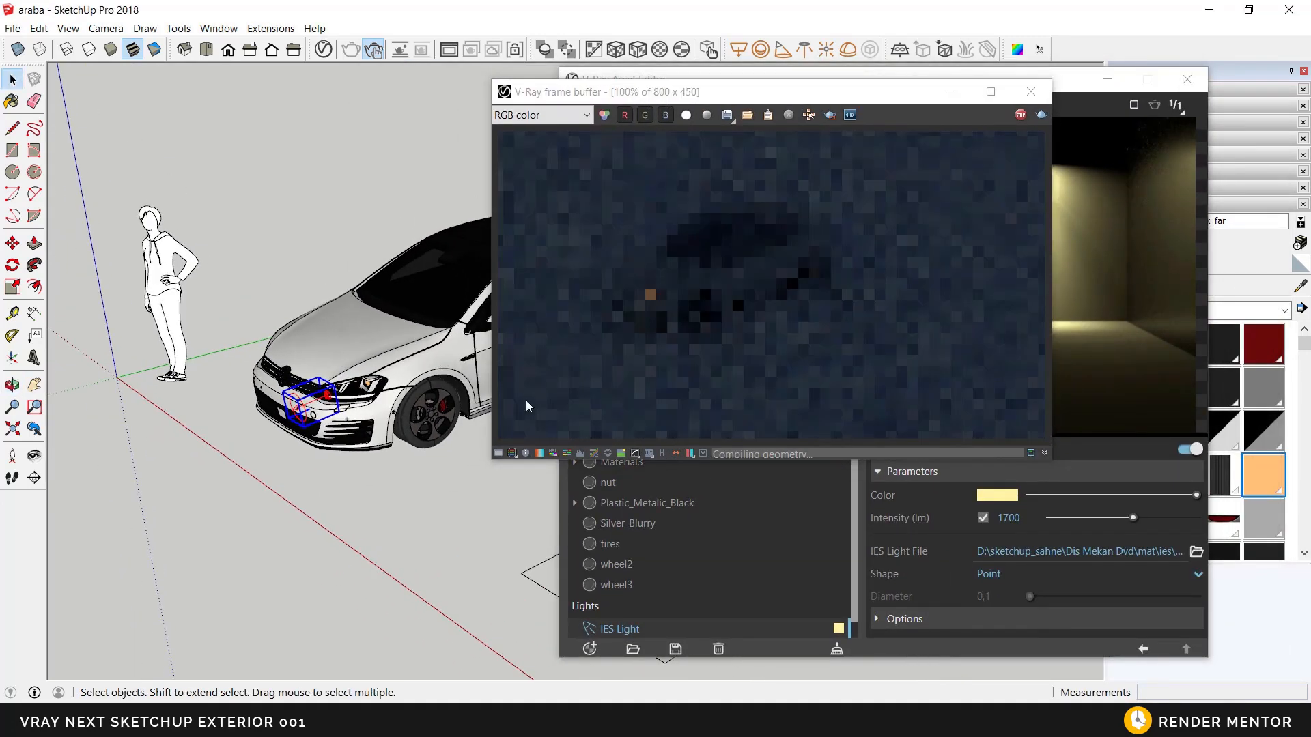
Step: Try an intensity of 10000 lm for the IES light and finally raise it to 100000 lm
{"action": "left_click_drag", "start_coordinate": [1026, 519], "coordinate": [994, 520]}
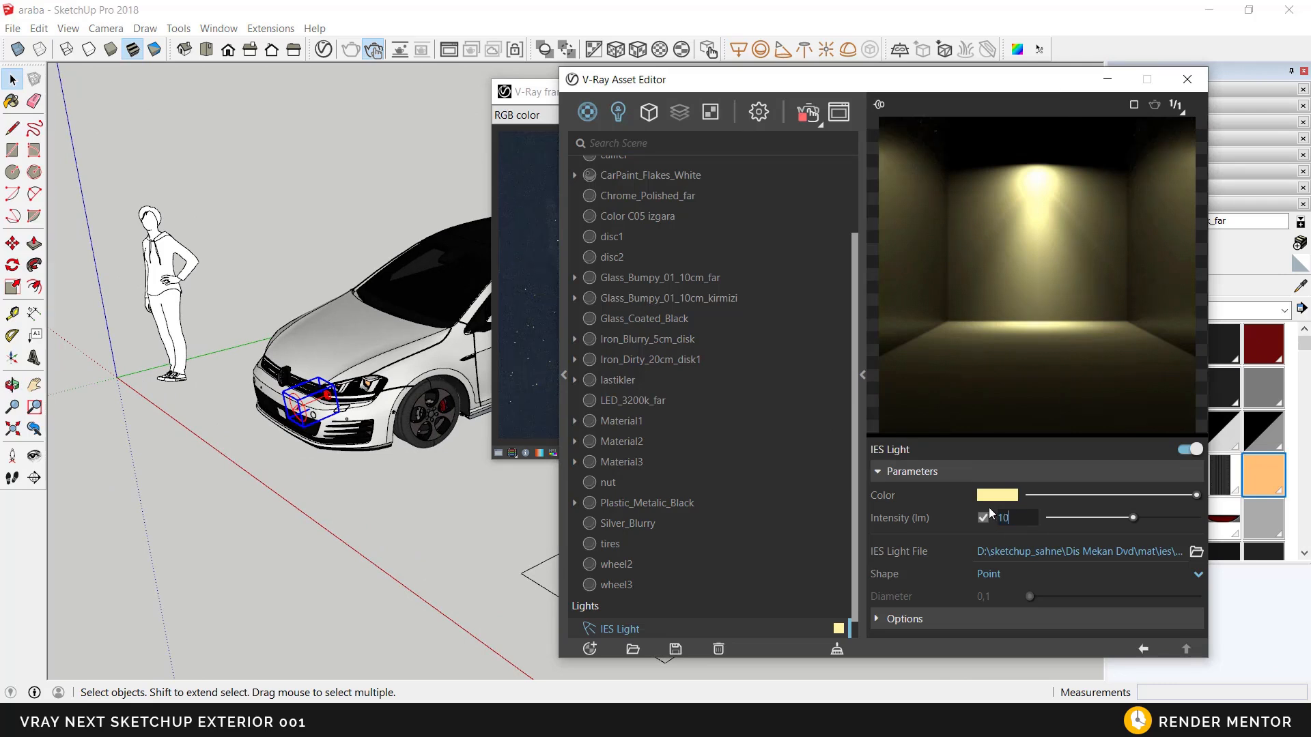
{"action": "key", "text": "Return"}
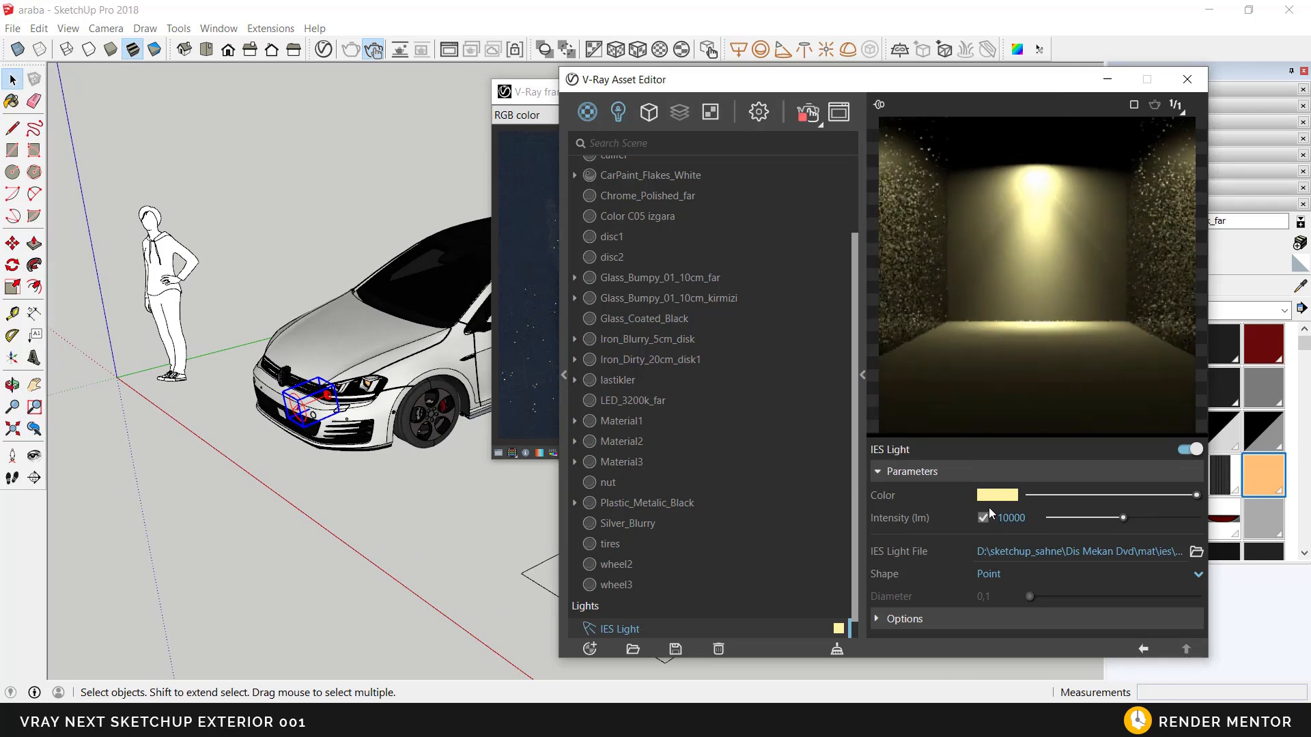
{"action": "left_click_drag", "start_coordinate": [546, 100], "coordinate": [433, 104]}
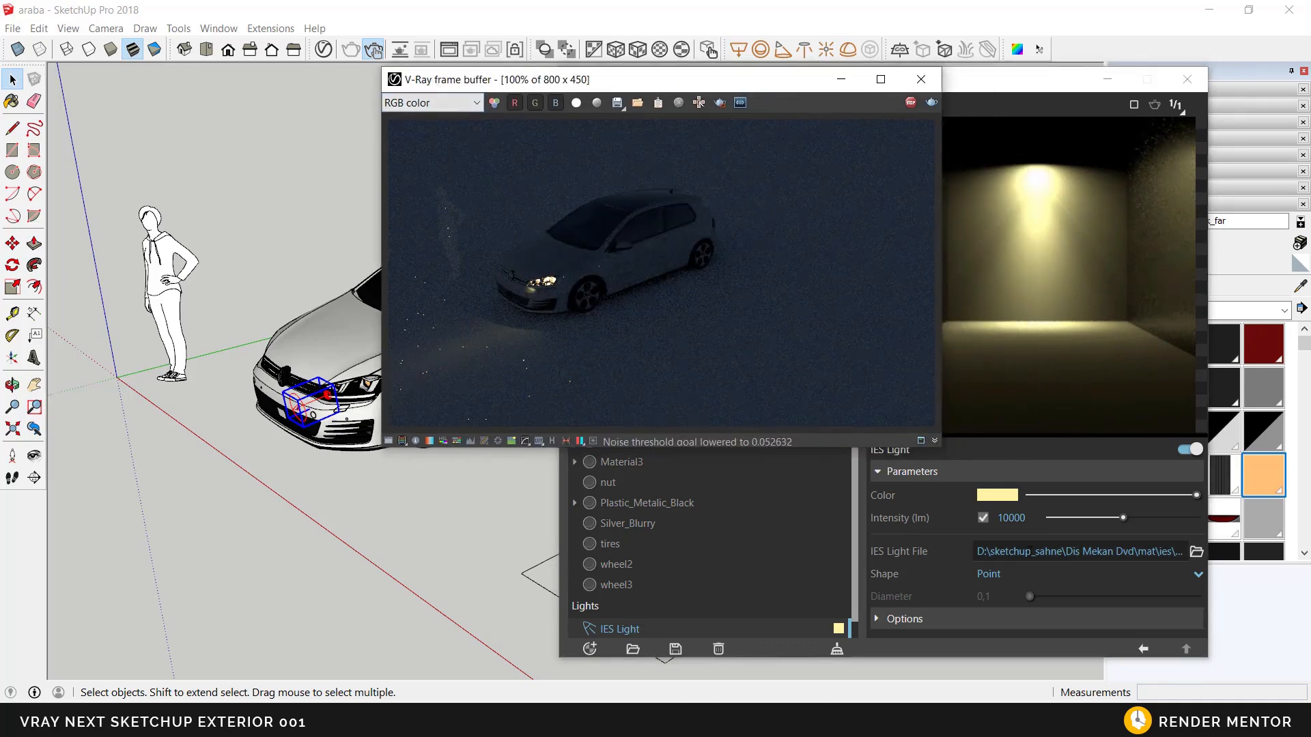
{"action": "left_click", "coordinate": [1022, 523]}
{"action": "type", "text": "0"}
{"action": "key", "text": "Return"}
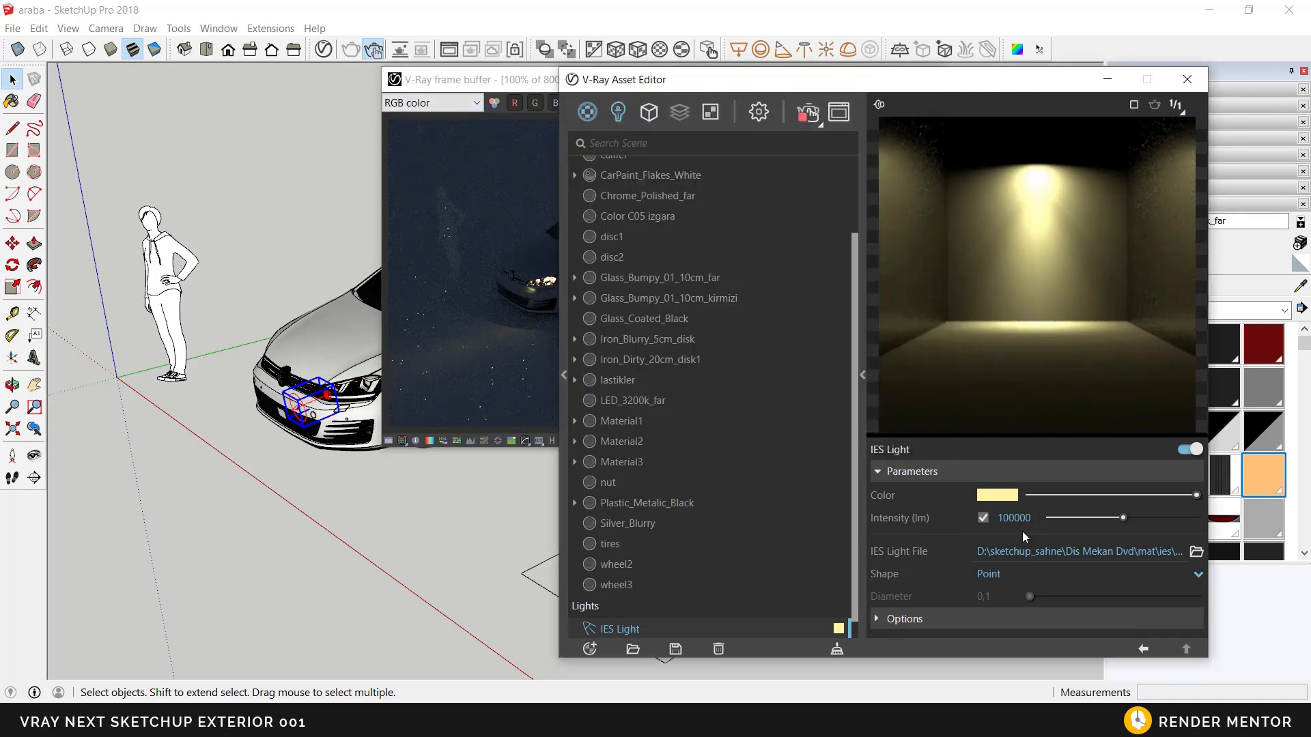
Step: Copy the headlight's IES light along the red axis to the car's other headlight
{"action": "mouse_move", "coordinate": [284, 595]}
{"action": "middle_mouse_down"}
{"action": "mouse_move", "coordinate": [228, 514]}
{"action": "mouse_move", "coordinate": [340, 464]}
{"action": "mouse_move", "coordinate": [258, 290]}
{"action": "middle_mouse_up"}
{"action": "mouse_move", "coordinate": [334, 565]}
{"action": "middle_mouse_down"}
{"action": "mouse_move", "coordinate": [351, 653]}
{"action": "mouse_move", "coordinate": [321, 529]}
{"action": "middle_mouse_up"}
{"action": "left_click_drag", "start_coordinate": [611, 80], "coordinate": [753, 86]}
{"action": "middle_click_drag", "start_coordinate": [344, 558], "coordinate": [418, 565], "text": "shift"}
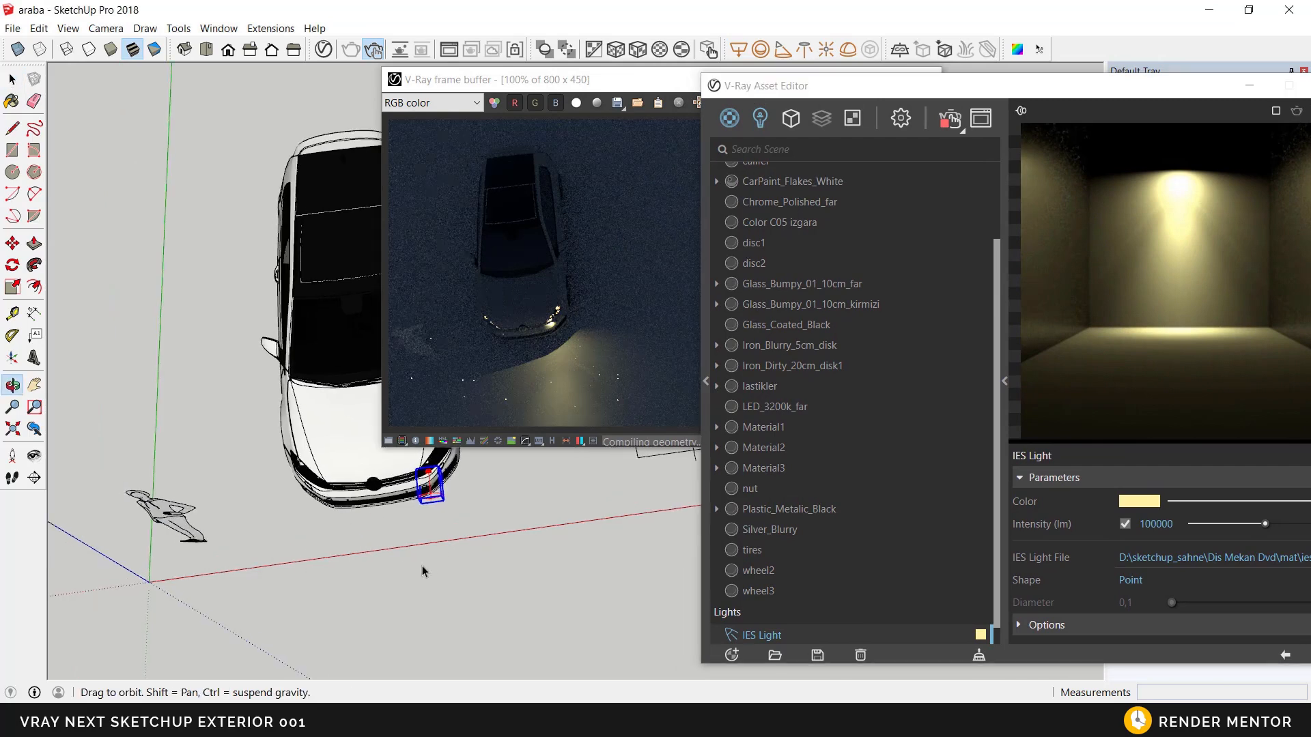
{"action": "scroll", "coordinate": [418, 565], "scroll_direction": "down", "scroll_amount": 1}
{"action": "left_click", "coordinate": [13, 243]}
{"action": "key", "text": "ctrl"}
{"action": "left_click", "coordinate": [453, 610]}
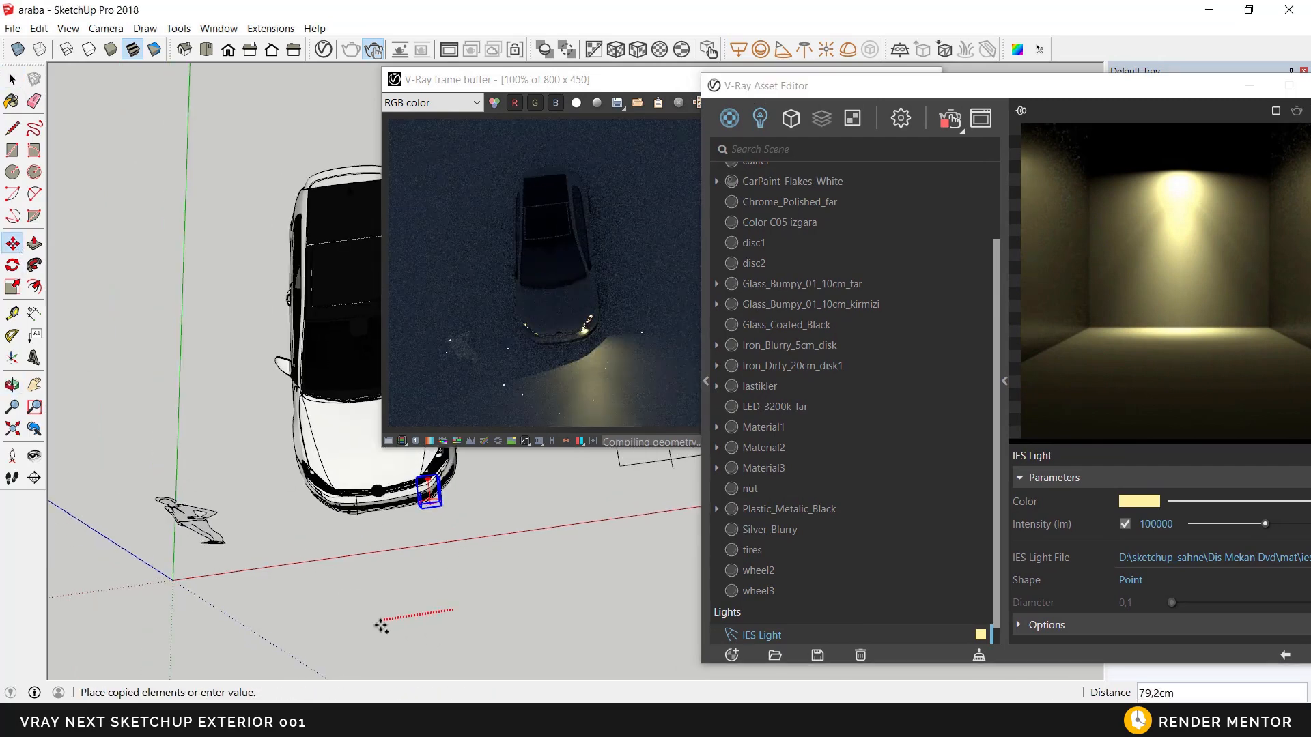
{"action": "left_click", "coordinate": [357, 631]}
Step: Minimize the V-Ray frame buffer to uncover the tail light at the rear of the car
{"action": "middle_click_drag", "start_coordinate": [398, 610], "coordinate": [235, 477]}
{"action": "middle_click_drag", "start_coordinate": [236, 478], "coordinate": [157, 590], "text": "shift"}
{"action": "mouse_move", "coordinate": [157, 591]}
{"action": "middle_mouse_down"}
{"action": "mouse_move", "coordinate": [82, 515]}
{"action": "mouse_move", "coordinate": [389, 526]}
{"action": "mouse_move", "coordinate": [339, 541]}
{"action": "mouse_move", "coordinate": [314, 527]}
{"action": "mouse_move", "coordinate": [418, 509]}
{"action": "middle_mouse_up"}
{"action": "key", "text": "space"}
{"action": "scroll", "coordinate": [418, 509], "scroll_direction": "up", "scroll_amount": 3}
{"action": "scroll", "coordinate": [416, 507], "scroll_direction": "up", "scroll_amount": 4}
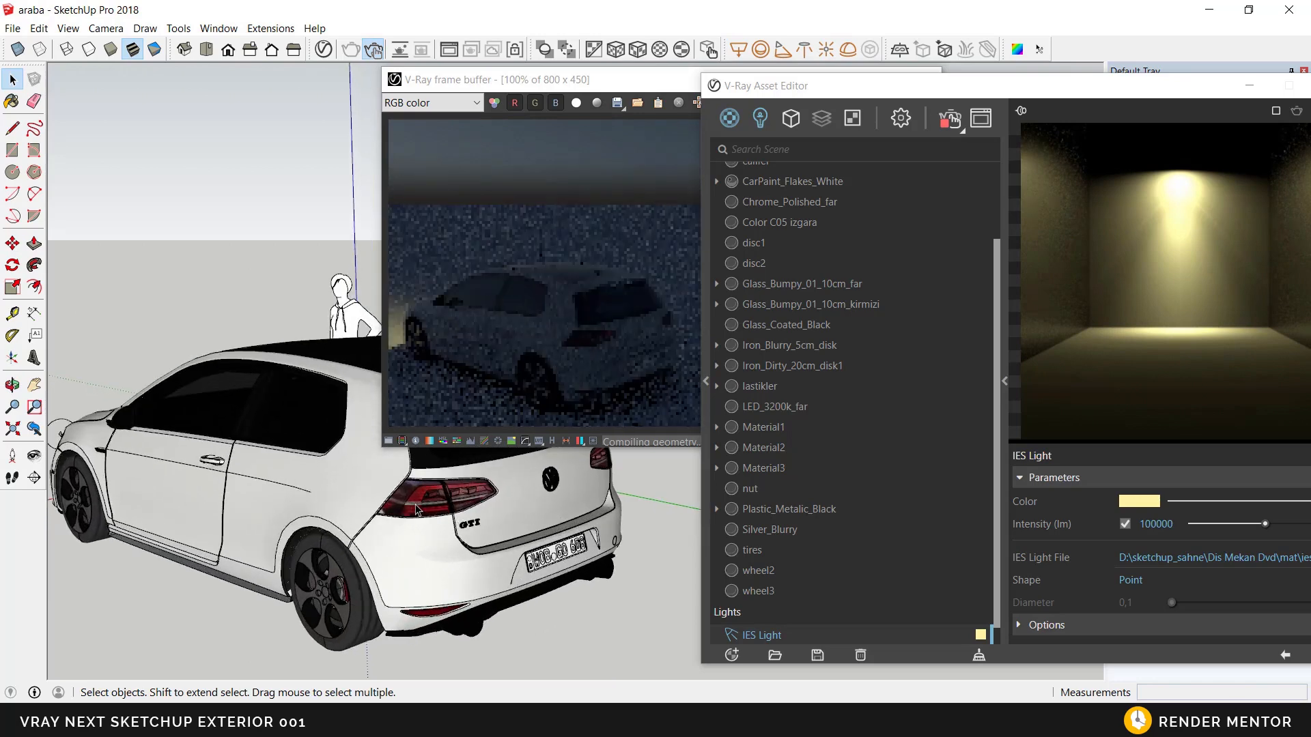
{"action": "left_click_drag", "start_coordinate": [675, 92], "coordinate": [645, 87]}
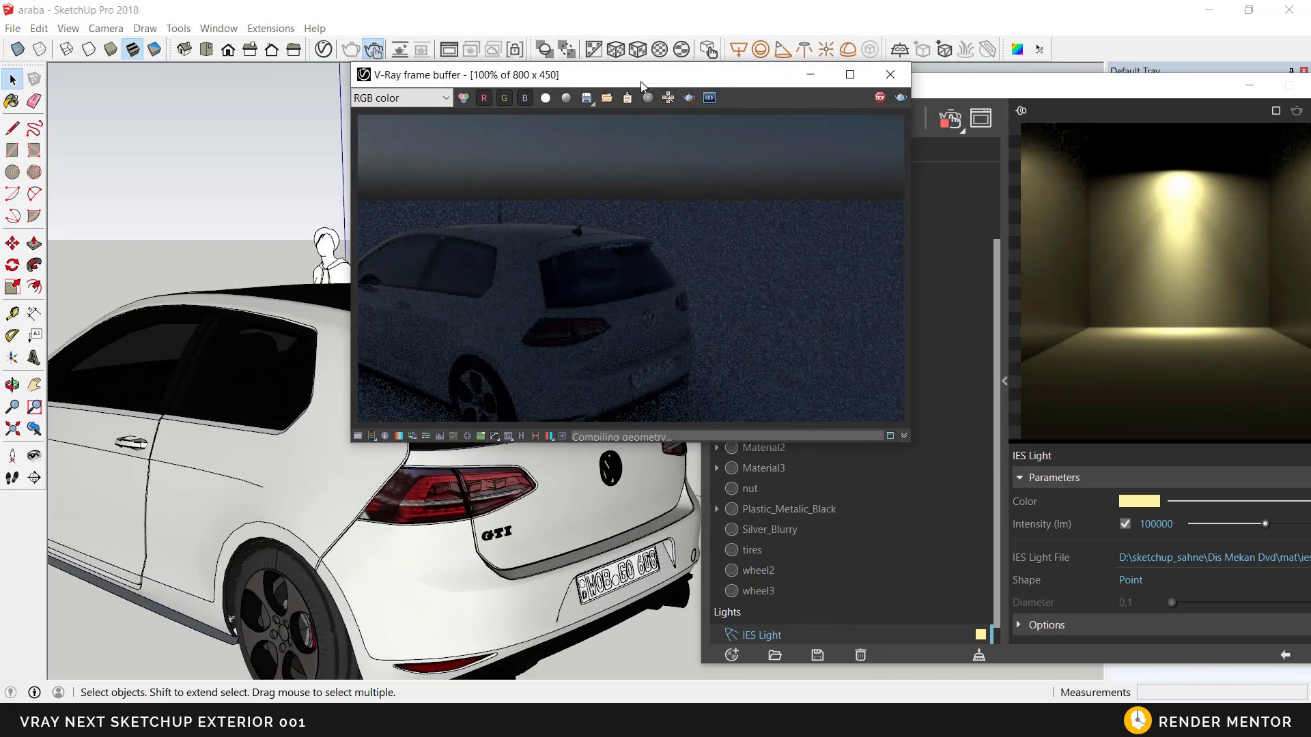
{"action": "left_click", "coordinate": [810, 74]}
{"action": "scroll", "coordinate": [418, 466], "scroll_direction": "up", "scroll_amount": 4}
{"action": "middle_click_drag", "start_coordinate": [417, 466], "coordinate": [341, 403]}
{"action": "left_click", "coordinate": [421, 424]}
{"action": "left_click", "coordinate": [12, 243]}
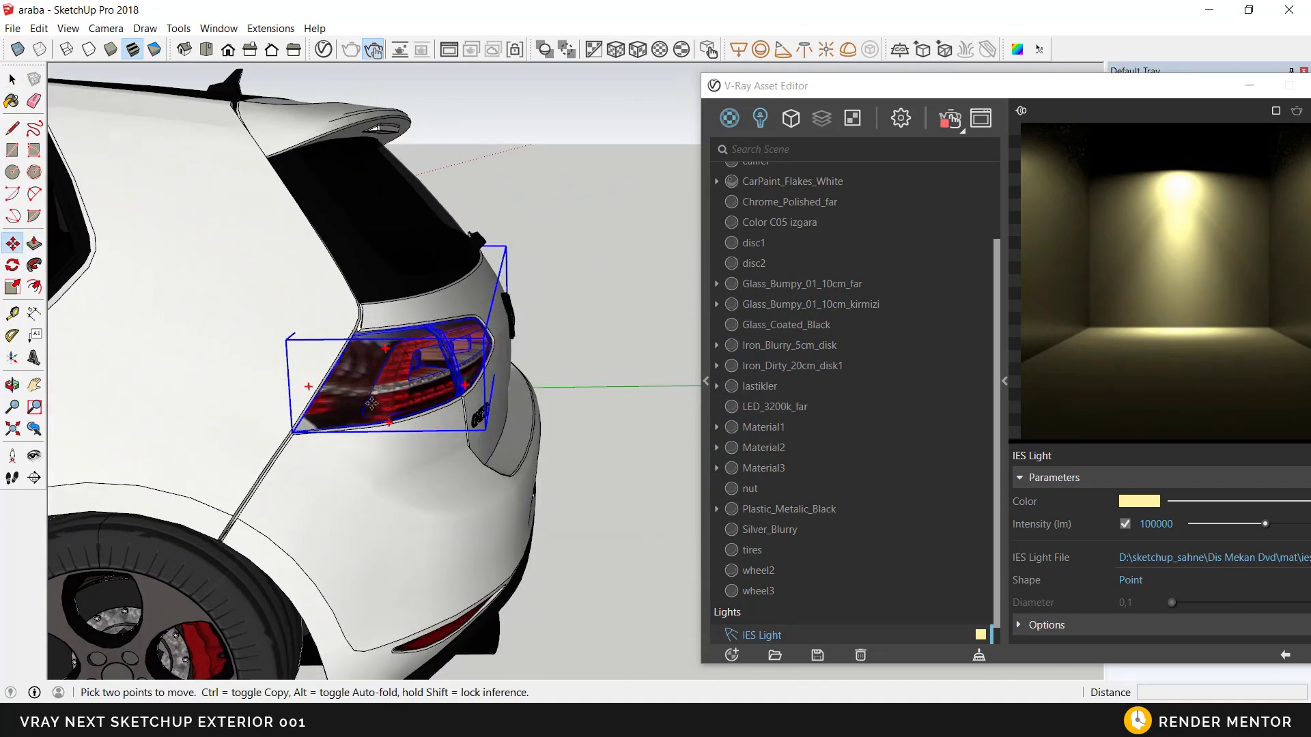
{"action": "left_click", "coordinate": [347, 389]}
{"action": "key", "text": "space"}
{"action": "middle_click_drag", "start_coordinate": [490, 413], "coordinate": [386, 374]}
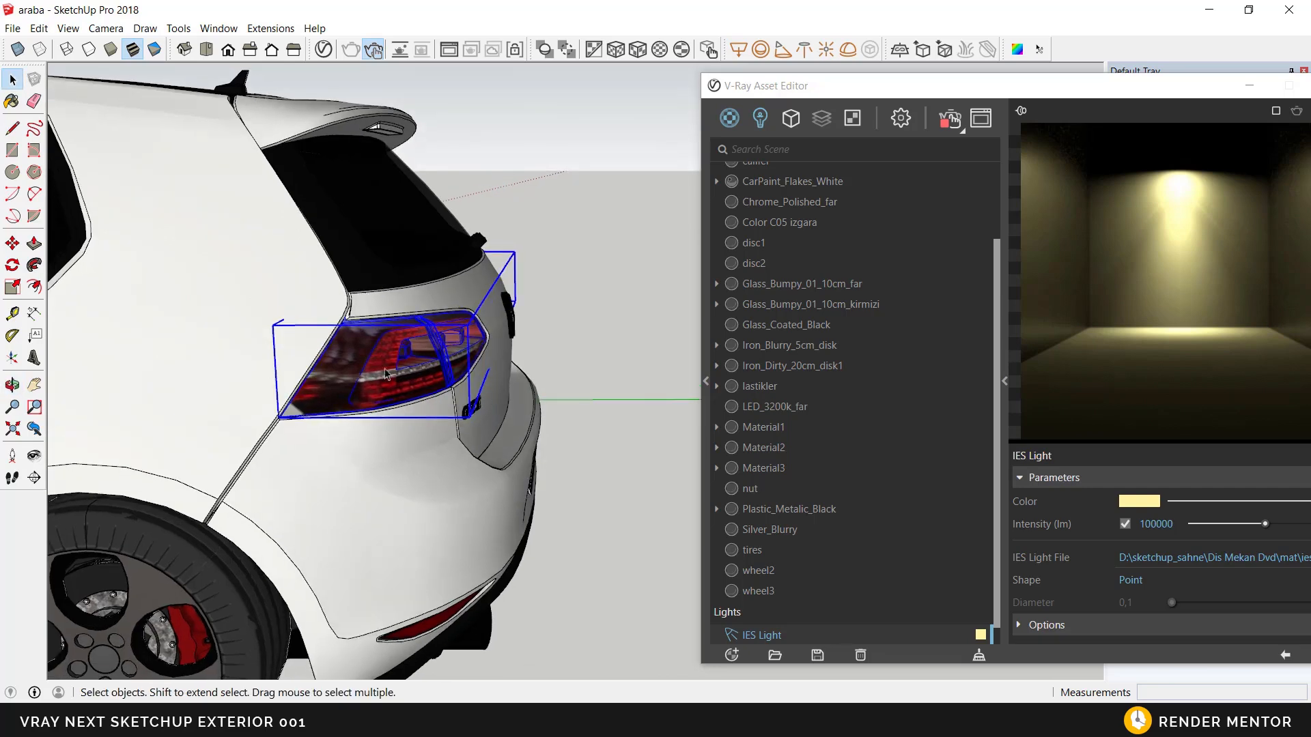
Step: Open the tail light group and move its glass covers 50 cm outward along the green axis, away from the car's rear
{"action": "double_click", "coordinate": [369, 360]}
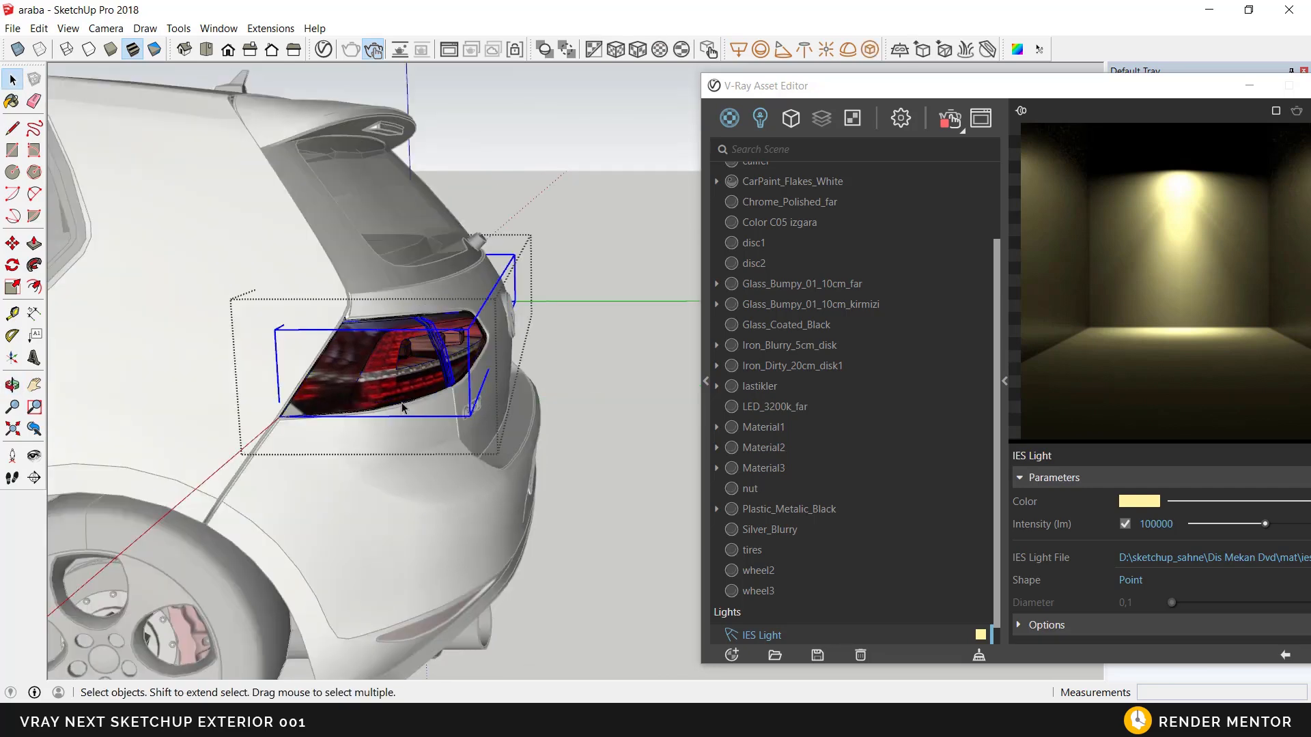
{"action": "left_click", "coordinate": [12, 243]}
{"action": "left_click", "coordinate": [397, 376]}
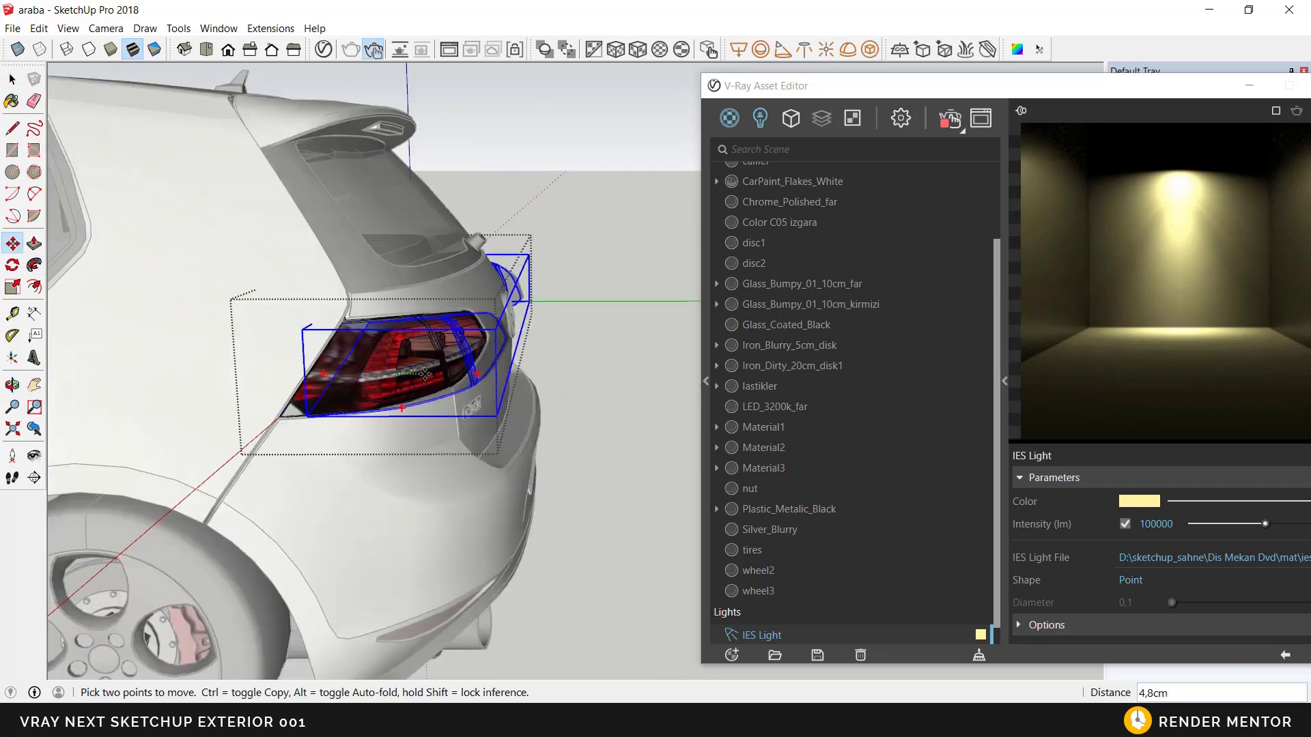
{"action": "scroll", "coordinate": [463, 358], "scroll_direction": "down", "scroll_amount": 2}
{"action": "middle_click_drag", "start_coordinate": [466, 357], "coordinate": [368, 353]}
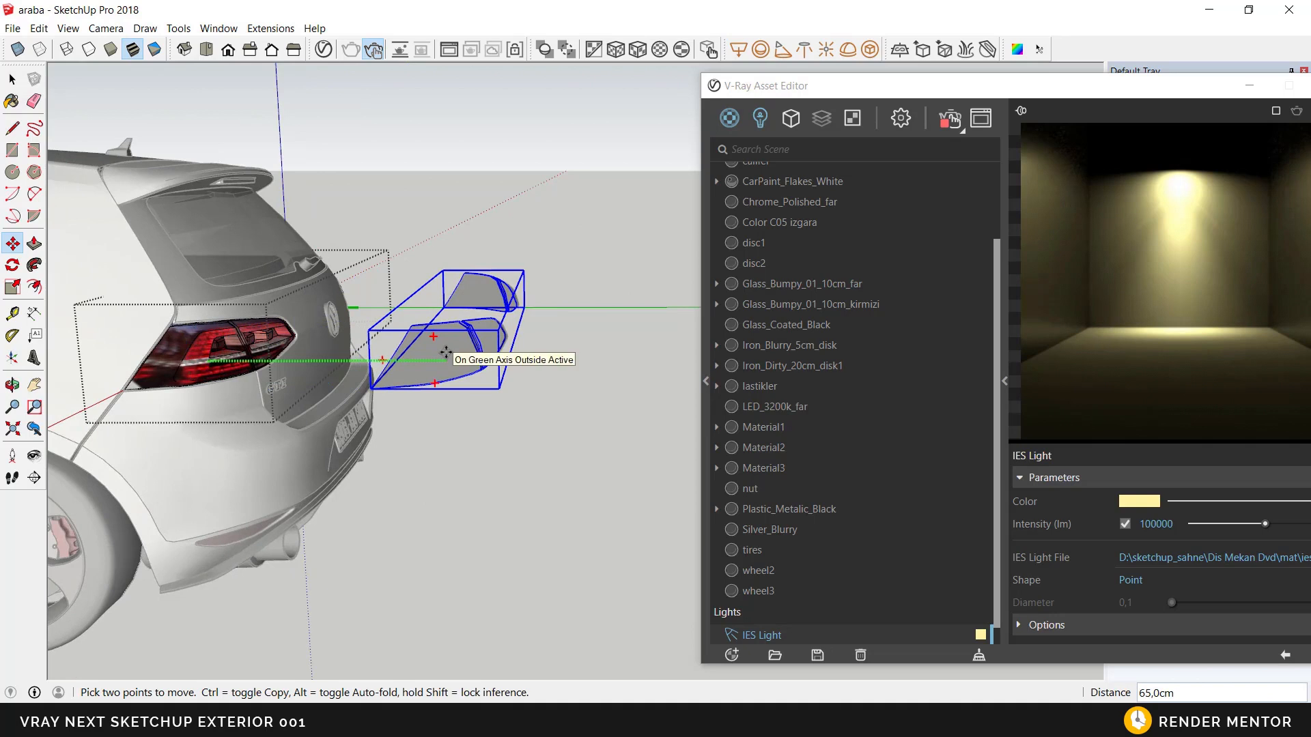
{"action": "left_click", "coordinate": [446, 353]}
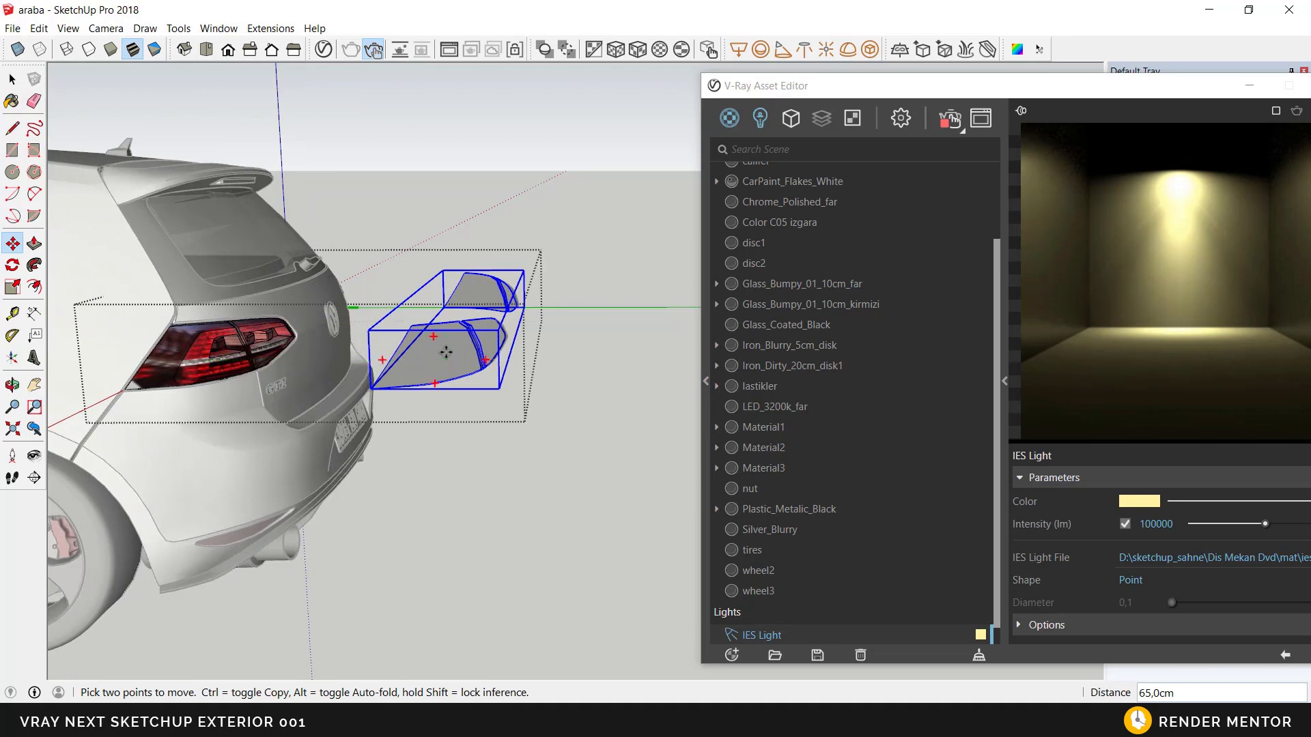
{"action": "type", "text": "50"}
{"action": "key", "text": "Return"}
{"action": "key", "text": "space"}
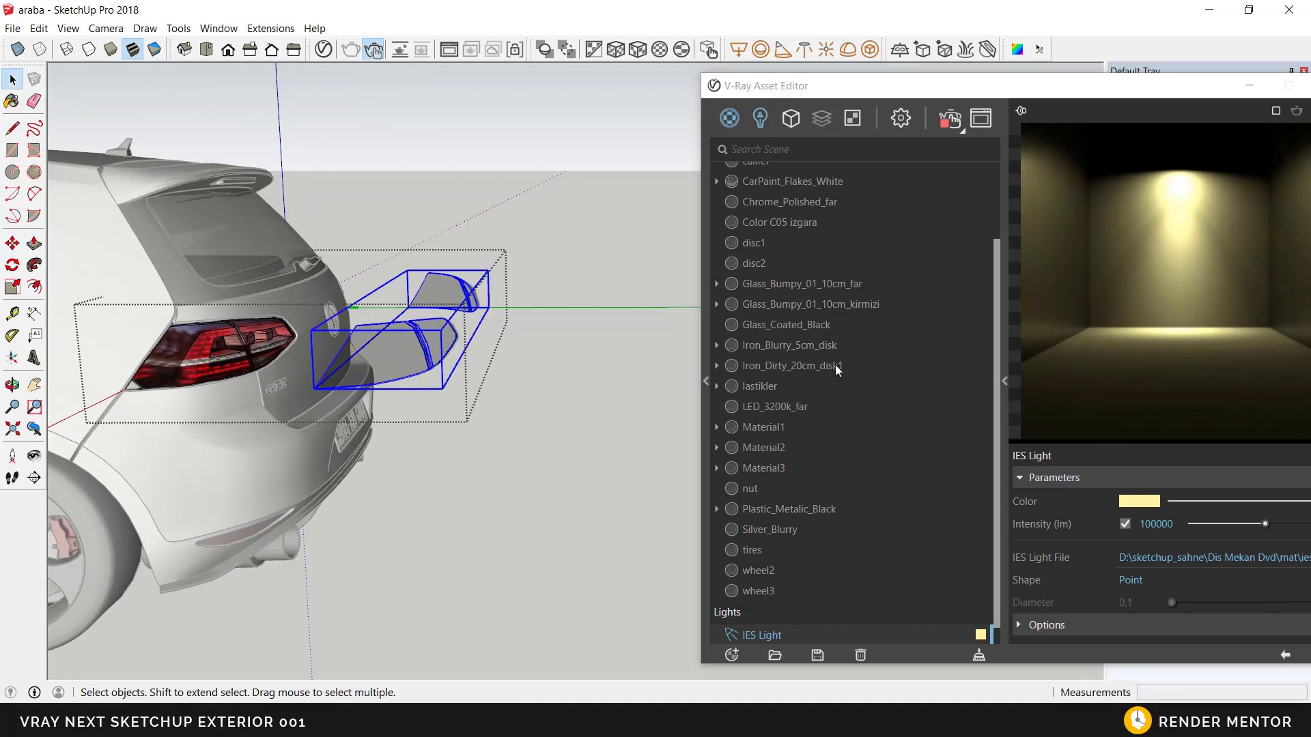
Step: Sample the tail light's material, Material2, and copy its diffuse texture
{"action": "left_click_drag", "start_coordinate": [1153, 109], "coordinate": [1047, 105]}
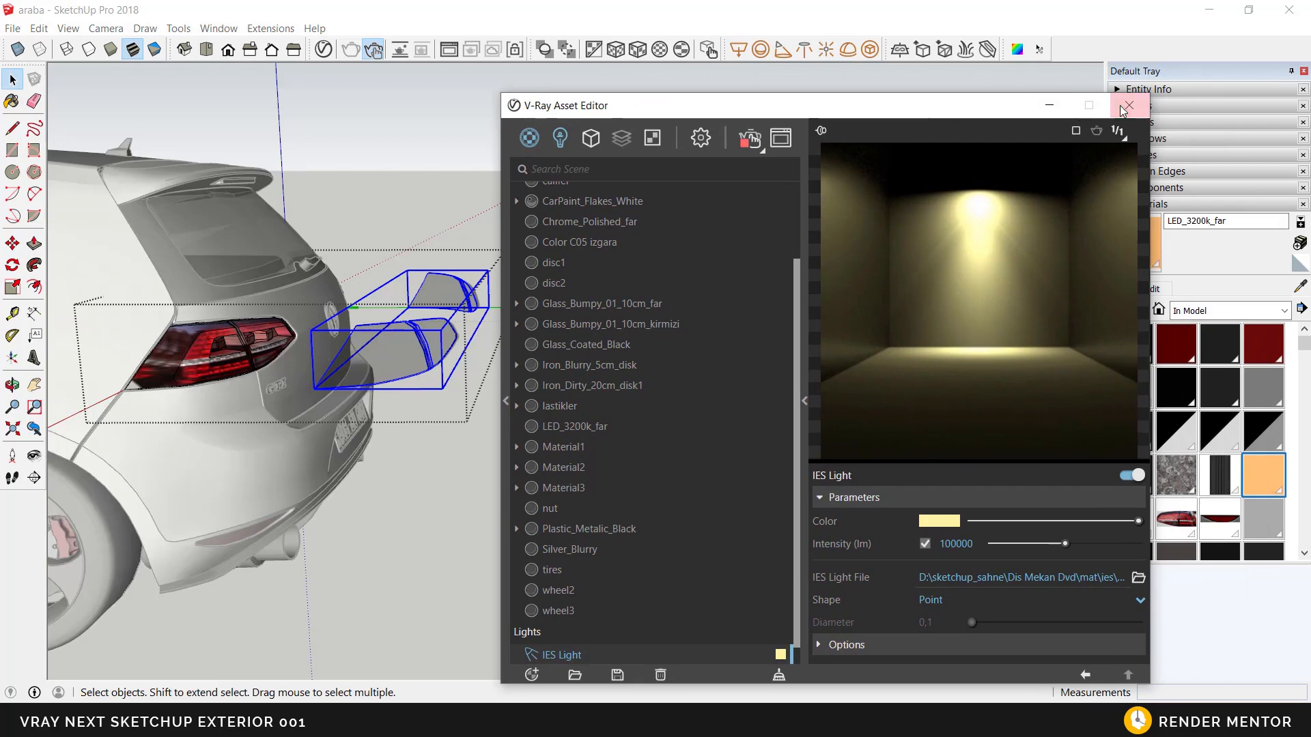
{"action": "left_click", "coordinate": [1299, 286]}
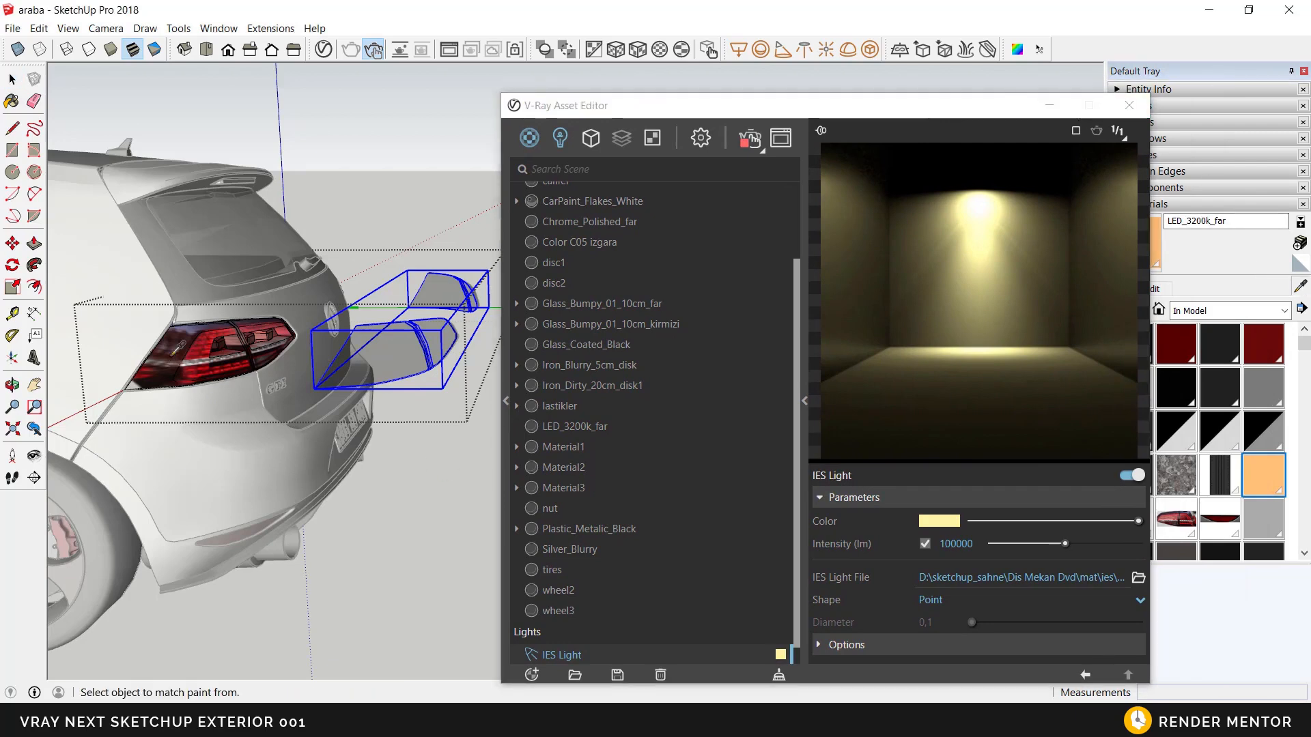
{"action": "left_click", "coordinate": [174, 351]}
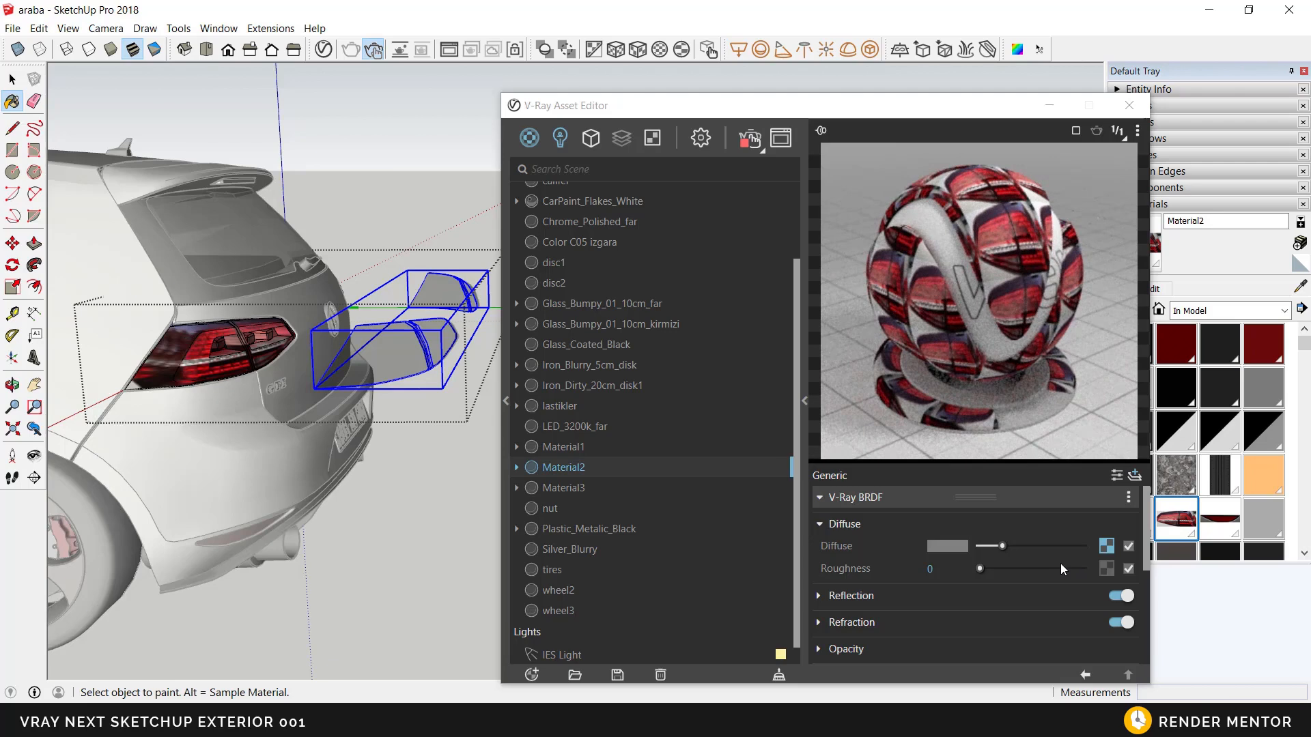
{"action": "right_click", "coordinate": [1109, 550]}
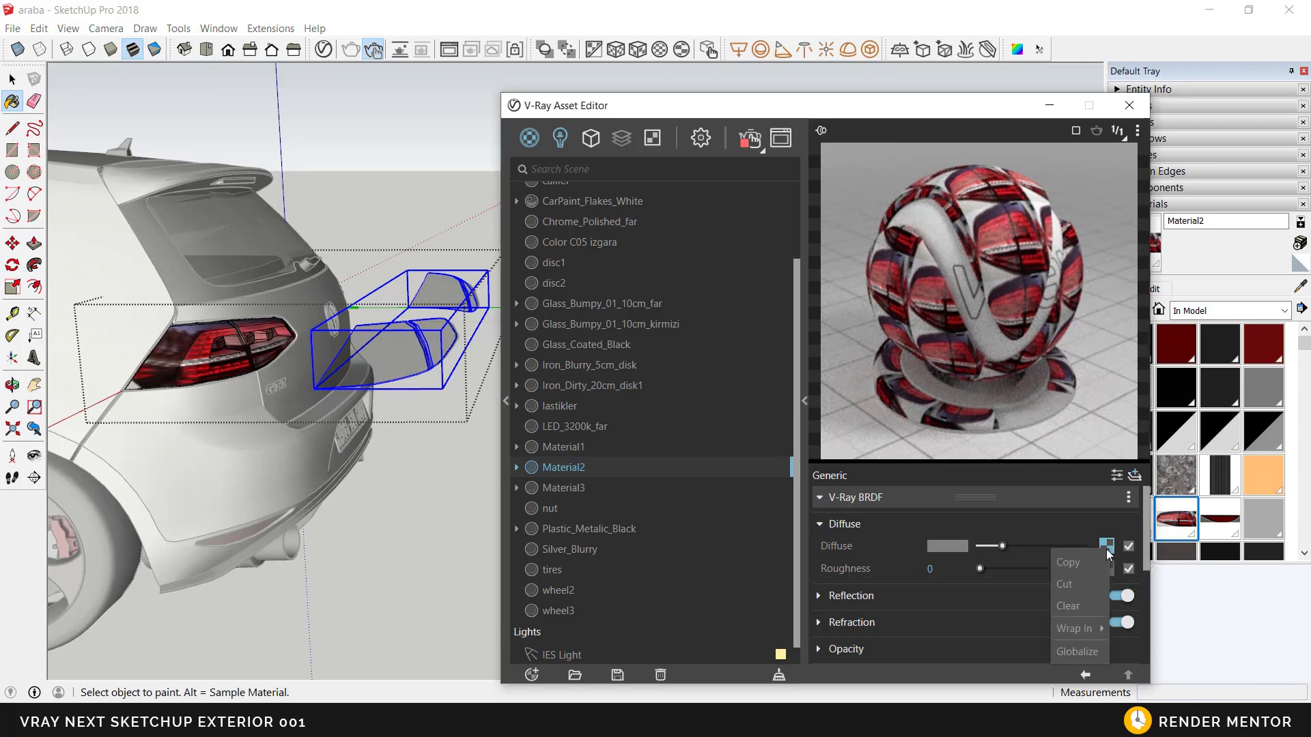
{"action": "left_click", "coordinate": [1095, 563]}
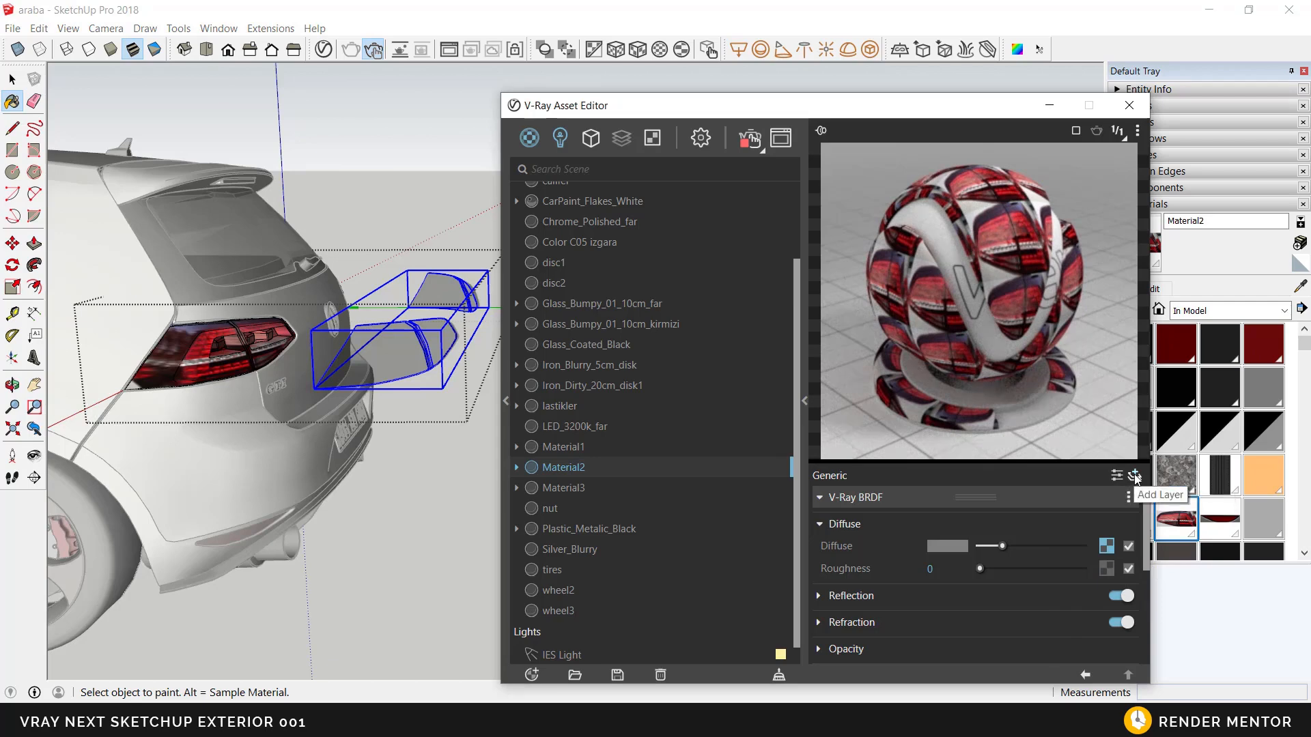
Step: Add an Emissive layer to Material2 and paste the copied diffuse texture into its color as a copy
{"action": "left_click", "coordinate": [1135, 477]}
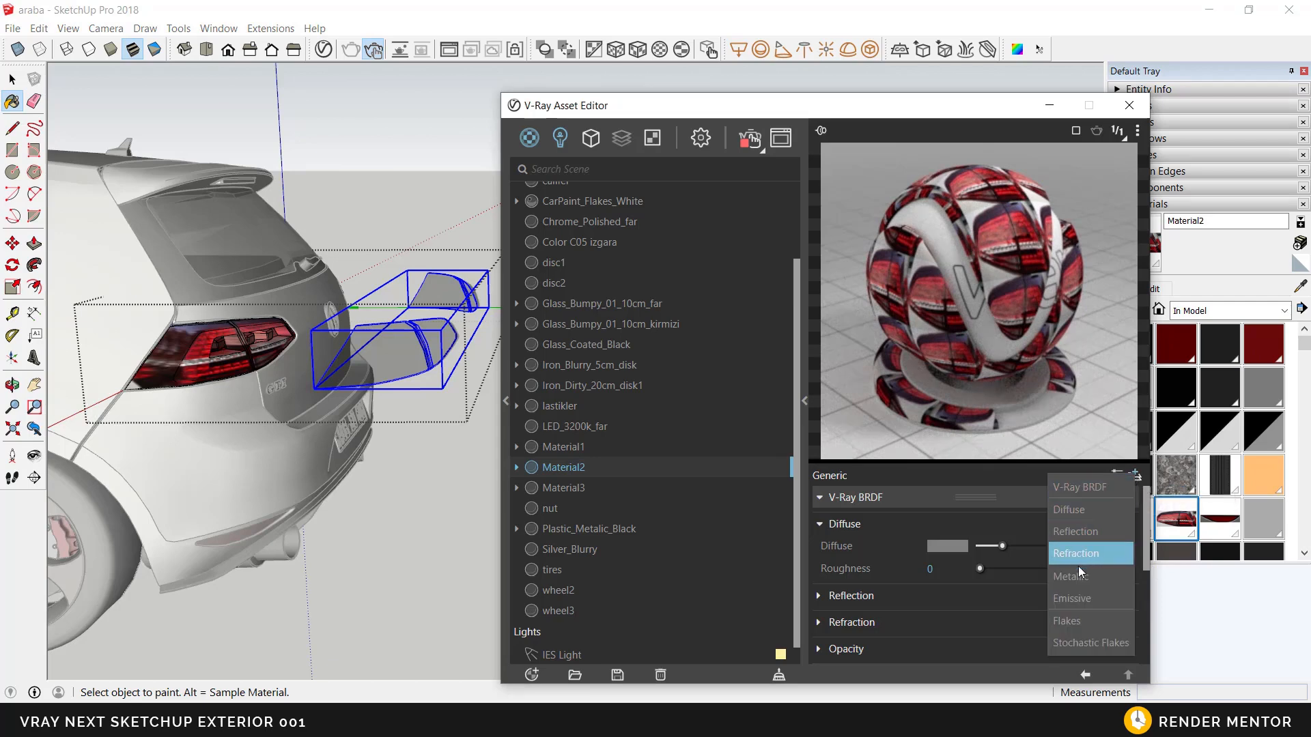
{"action": "left_click", "coordinate": [1078, 595]}
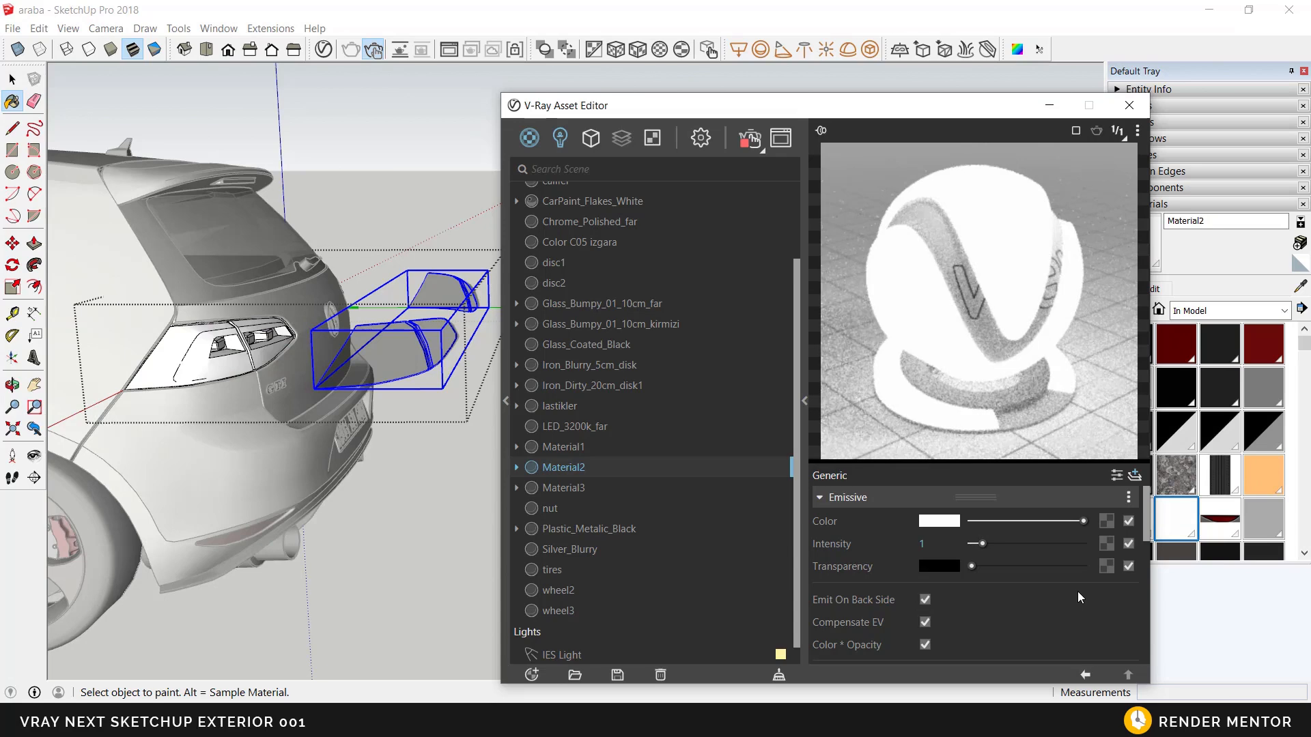
{"action": "right_click", "coordinate": [1106, 526]}
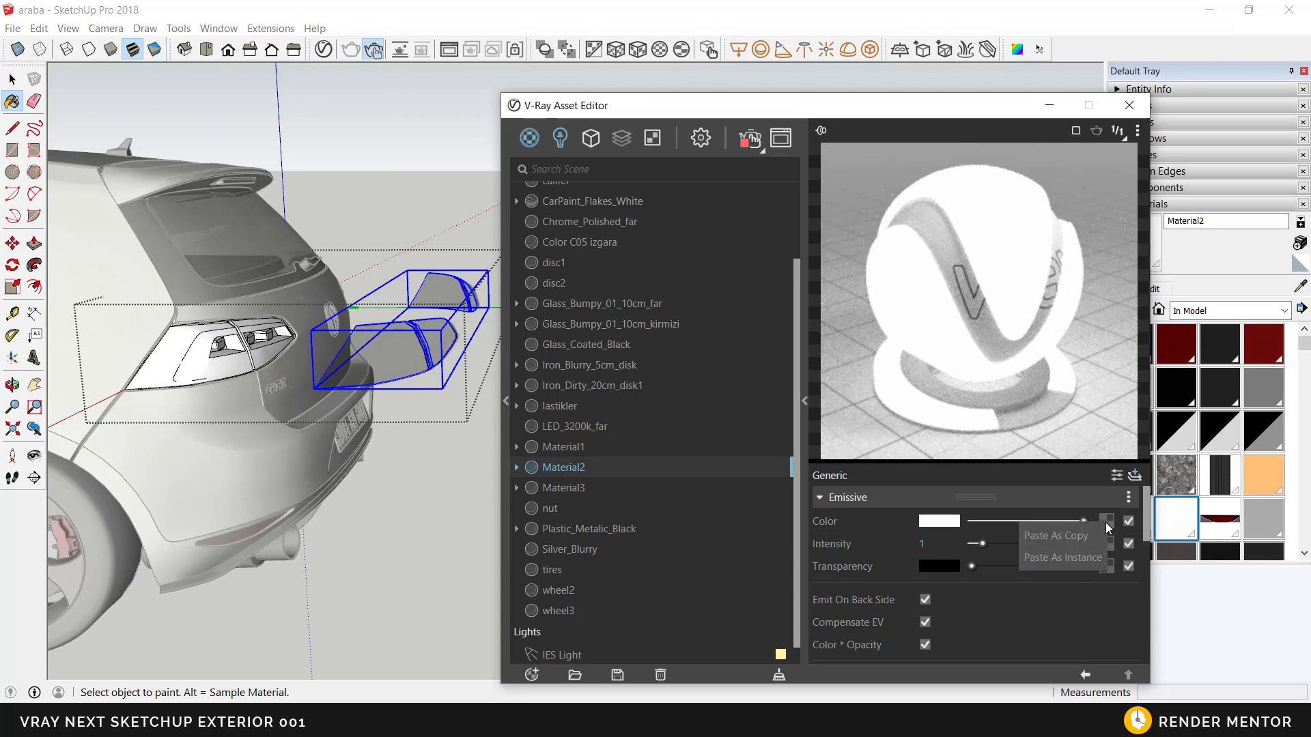
{"action": "left_click", "coordinate": [1055, 536]}
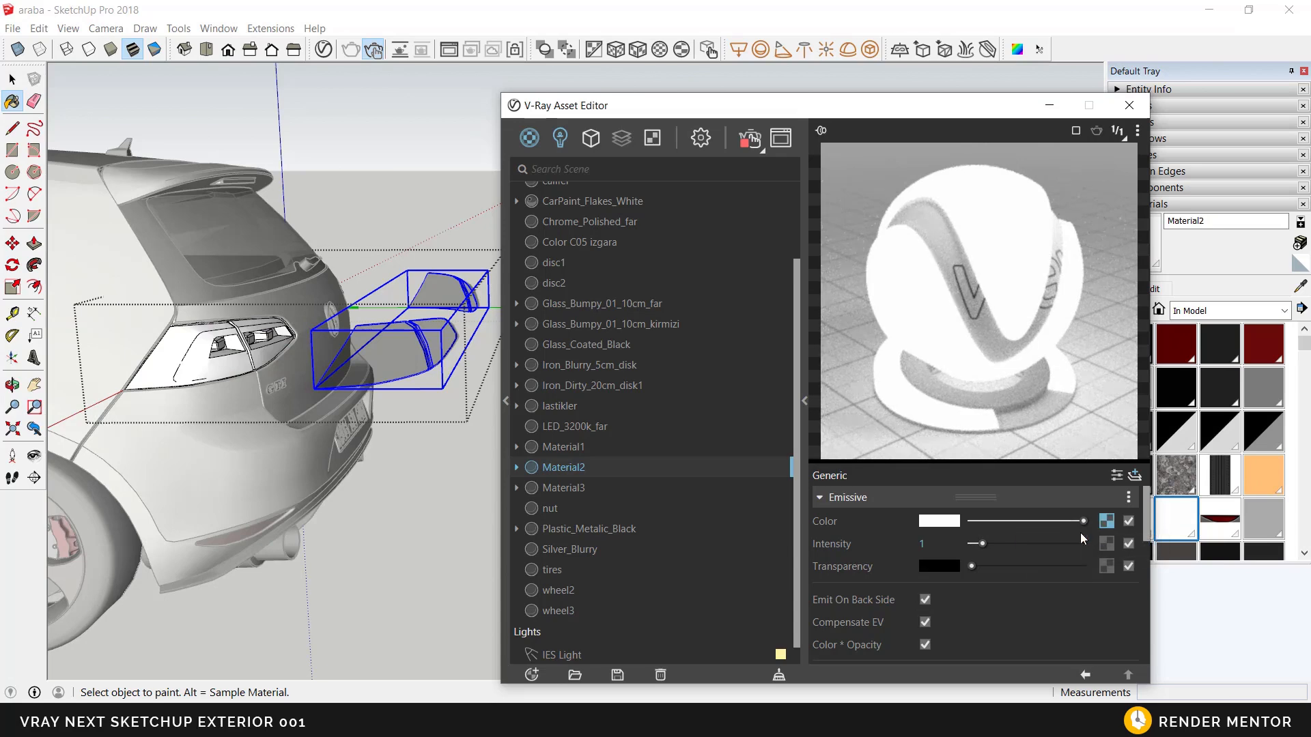
Step: Try leaving the tail light group, undo back past the emissive texture paste, and redo that paste
{"action": "mouse_move", "coordinate": [369, 384]}
{"action": "middle_mouse_down"}
{"action": "mouse_move", "coordinate": [296, 381]}
{"action": "mouse_move", "coordinate": [314, 417]}
{"action": "middle_mouse_up"}
{"action": "key", "text": "space"}
{"action": "scroll", "coordinate": [308, 391], "scroll_direction": "down", "scroll_amount": 3}
{"action": "scroll", "coordinate": [316, 422], "scroll_direction": "up", "scroll_amount": 5}
{"action": "middle_click_drag", "start_coordinate": [321, 465], "coordinate": [361, 460]}
{"action": "scroll", "coordinate": [341, 464], "scroll_direction": "down", "scroll_amount": 3}
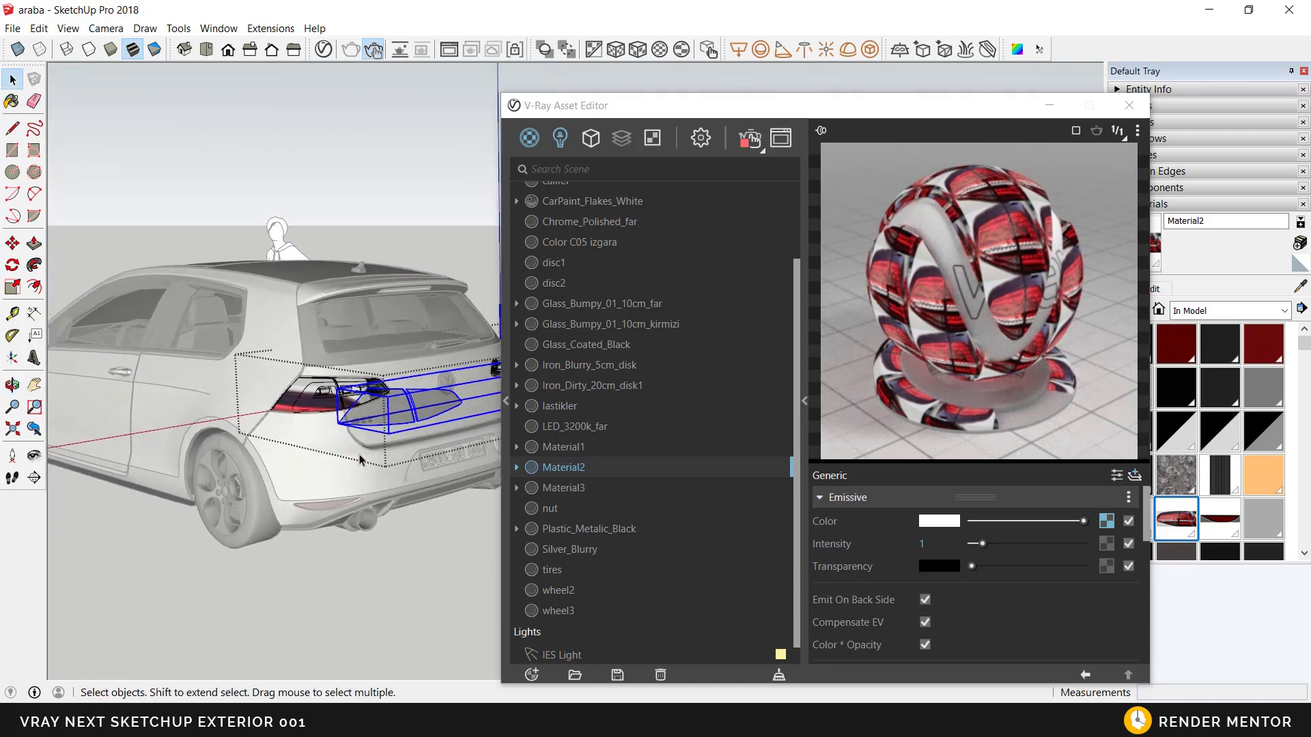
{"action": "key", "text": "Escape"}
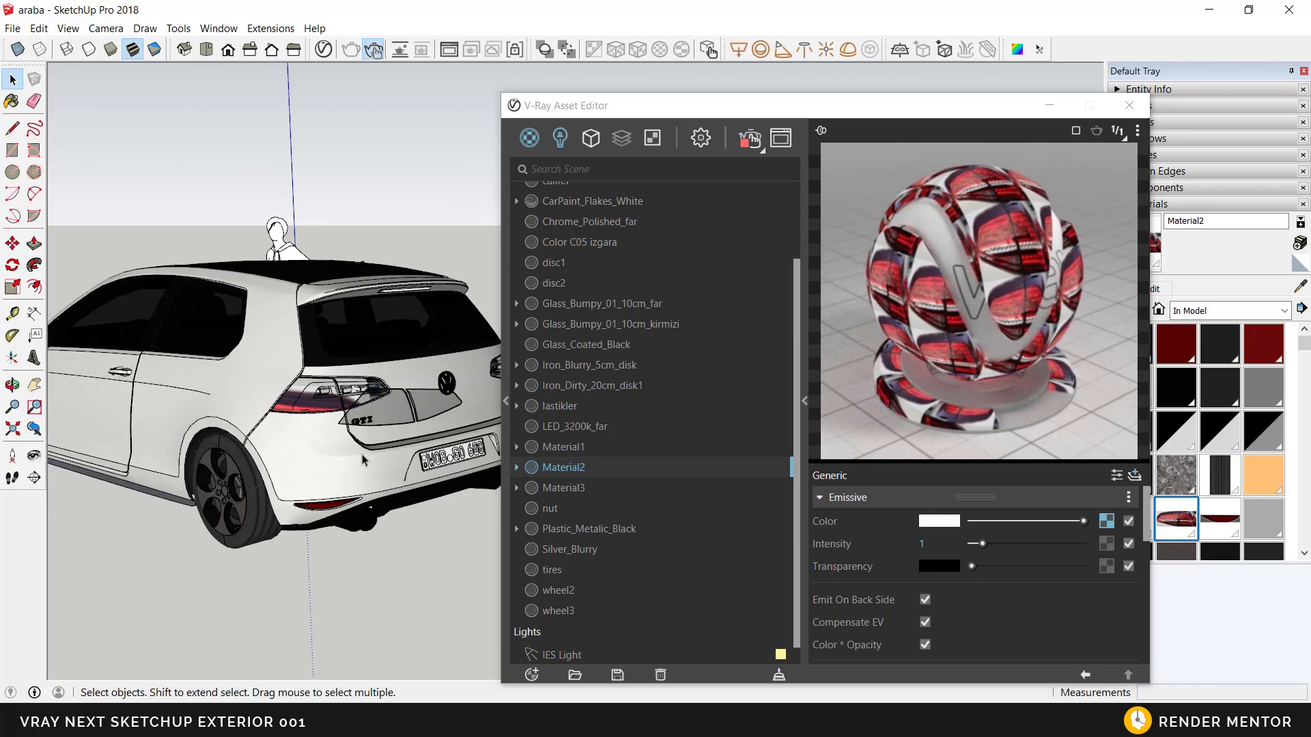
{"action": "double_click", "coordinate": [363, 460]}
{"action": "key", "text": "ctrl+z"}
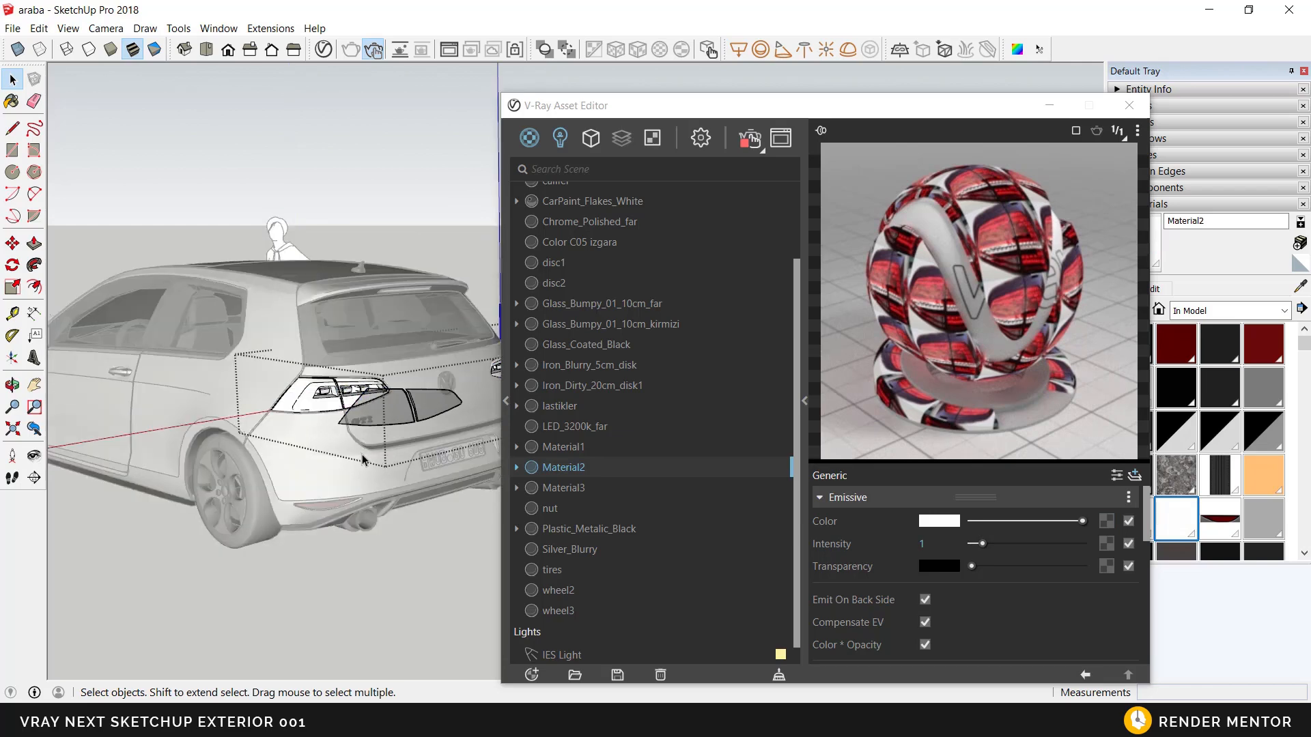
{"action": "key", "text": "ctrl+y"}
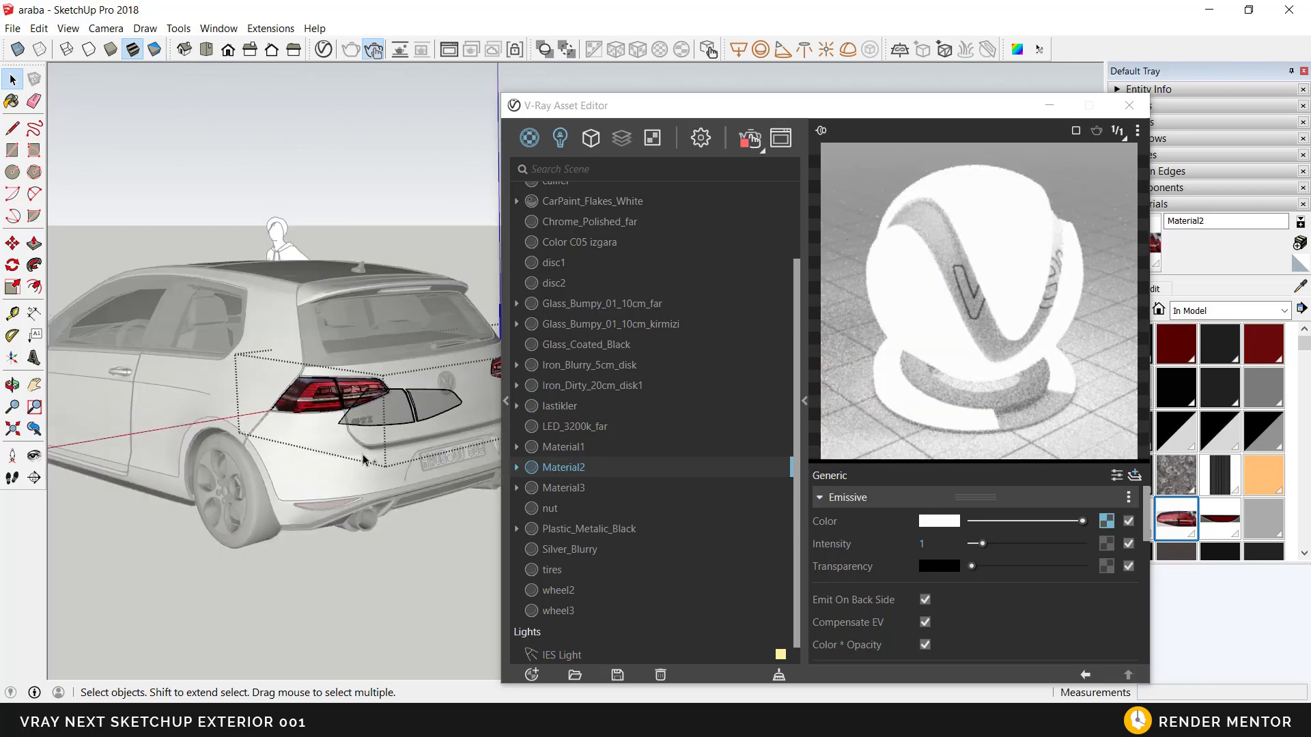
Step: Set the intensity of Material2's Emissive layer to 10
{"action": "mouse_move", "coordinate": [362, 459]}
{"action": "middle_mouse_down"}
{"action": "mouse_move", "coordinate": [378, 451]}
{"action": "mouse_move", "coordinate": [357, 470]}
{"action": "middle_mouse_up"}
{"action": "scroll", "coordinate": [349, 403], "scroll_direction": "up", "scroll_amount": 2}
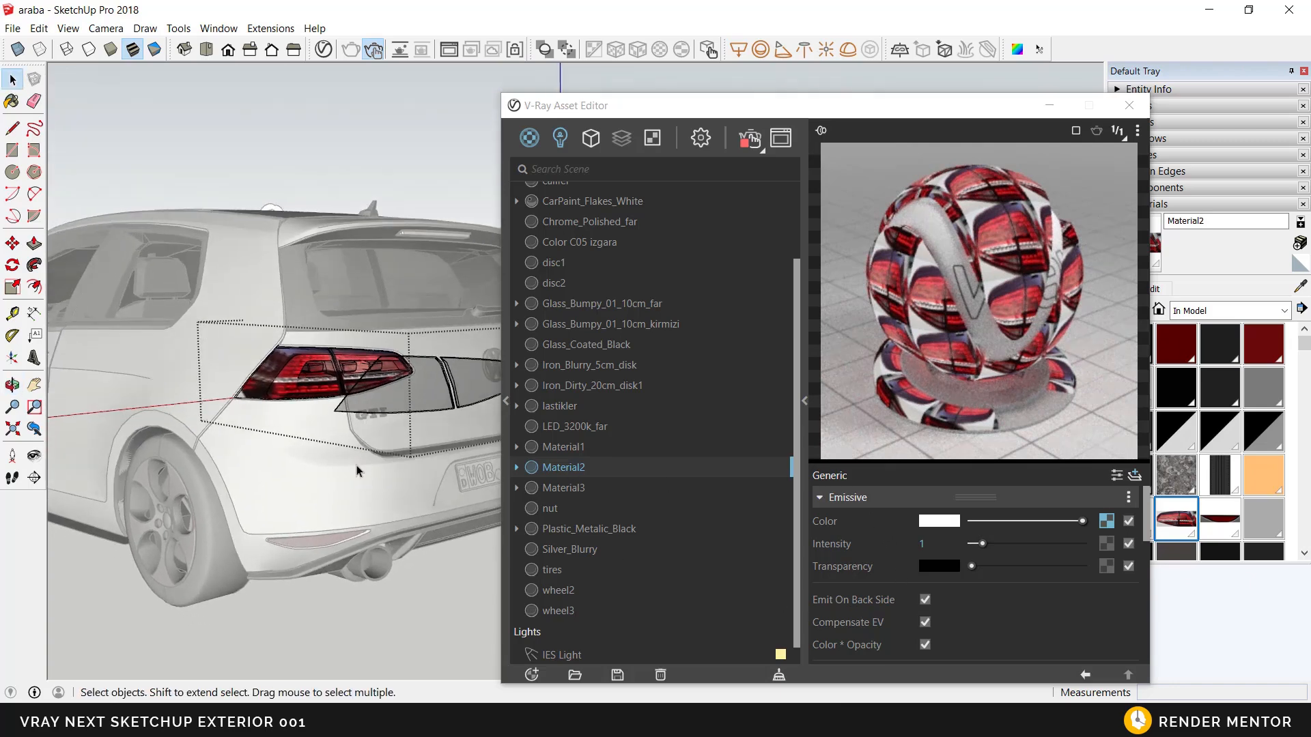
{"action": "scroll", "coordinate": [357, 470], "scroll_direction": "down", "scroll_amount": 2}
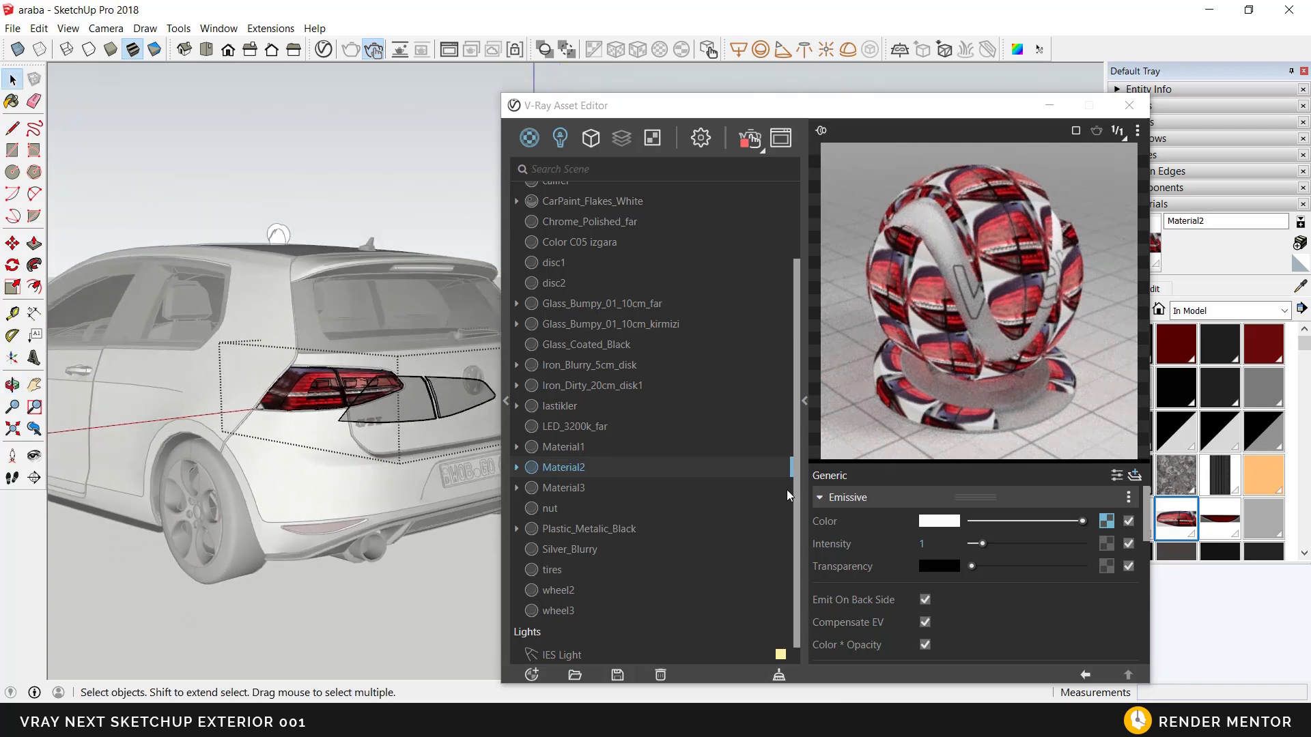
{"action": "middle_click_drag", "start_coordinate": [267, 413], "coordinate": [362, 384]}
{"action": "scroll", "coordinate": [362, 384], "scroll_direction": "up", "scroll_amount": 2}
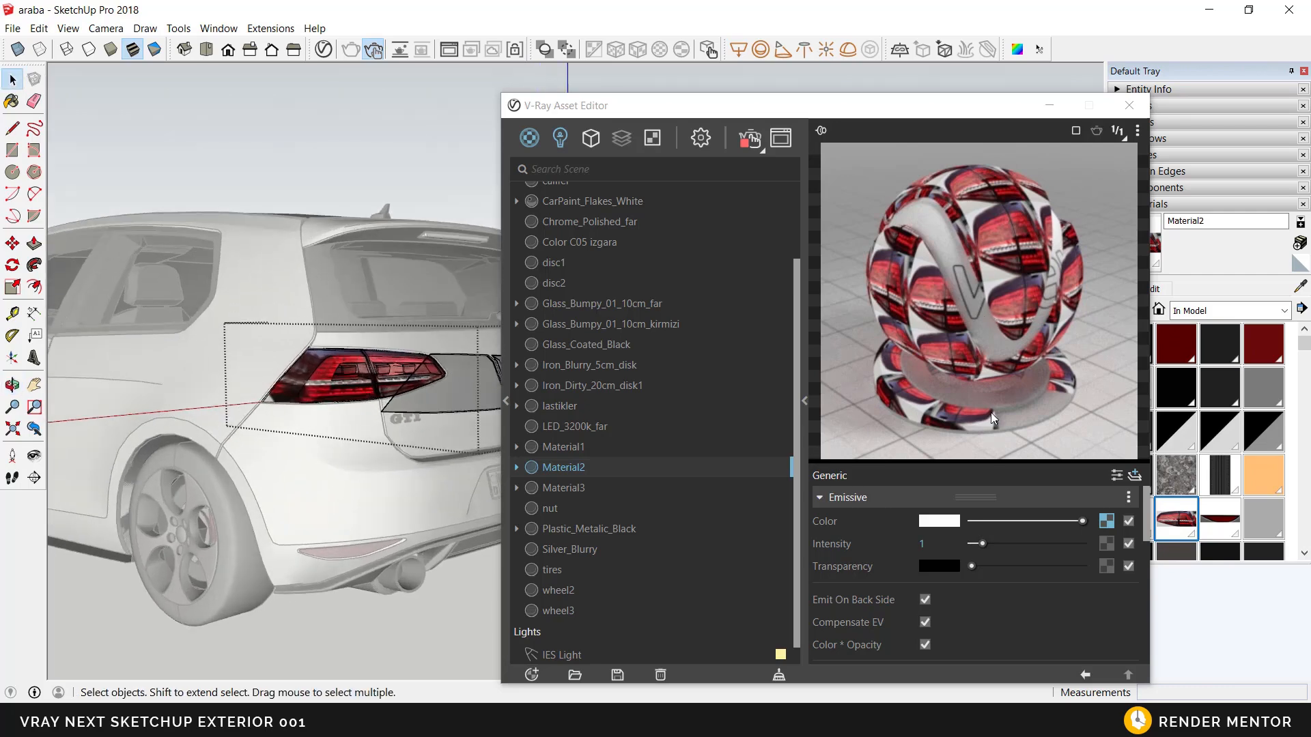
{"action": "left_click", "coordinate": [946, 544]}
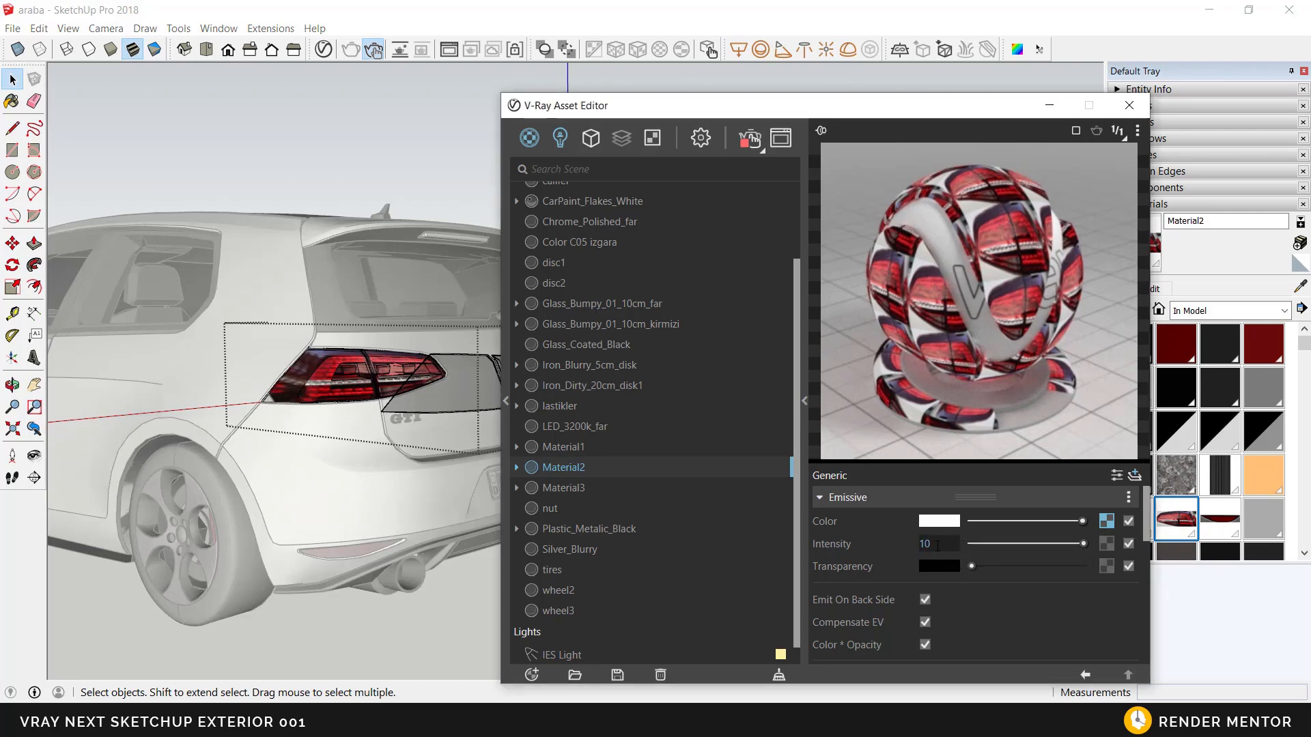
{"action": "middle_click_drag", "start_coordinate": [387, 456], "coordinate": [370, 462]}
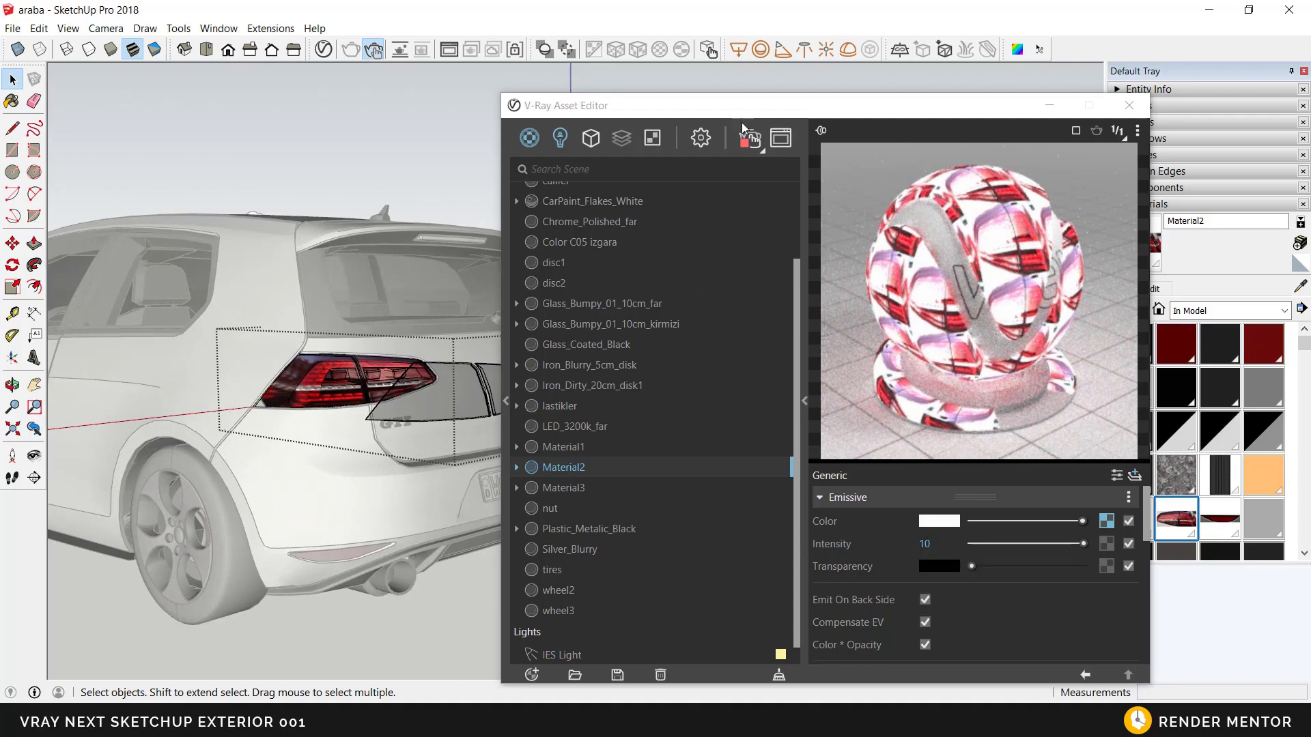
Step: Show the V-Ray frame buffer beside the model and set the intensity of Material2's Emissive layer to 5
{"action": "left_click_drag", "start_coordinate": [746, 111], "coordinate": [887, 233]}
{"action": "left_click", "coordinate": [921, 263]}
{"action": "mouse_move", "coordinate": [498, 463]}
{"action": "middle_mouse_down"}
{"action": "mouse_move", "coordinate": [424, 475]}
{"action": "mouse_move", "coordinate": [548, 560]}
{"action": "mouse_move", "coordinate": [325, 557]}
{"action": "middle_mouse_up"}
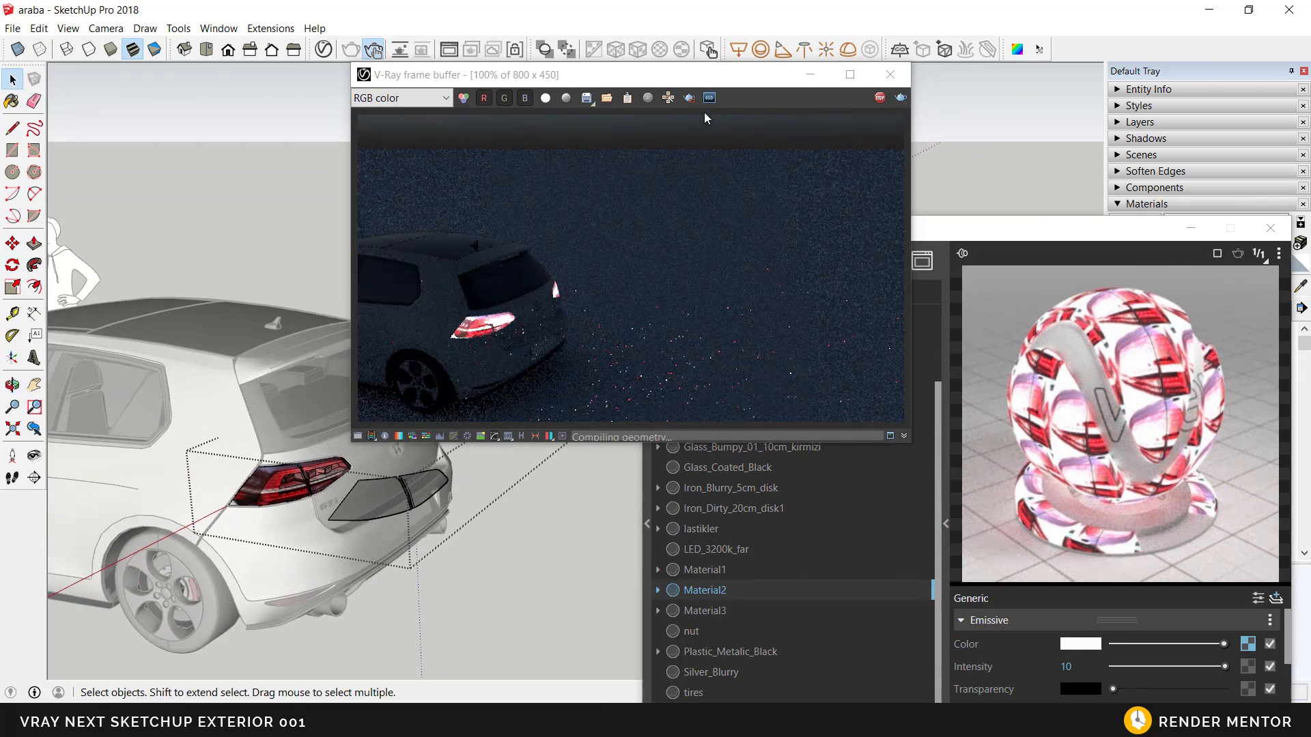
{"action": "left_click_drag", "start_coordinate": [682, 77], "coordinate": [615, 50]}
{"action": "left_click_drag", "start_coordinate": [992, 230], "coordinate": [918, 117]}
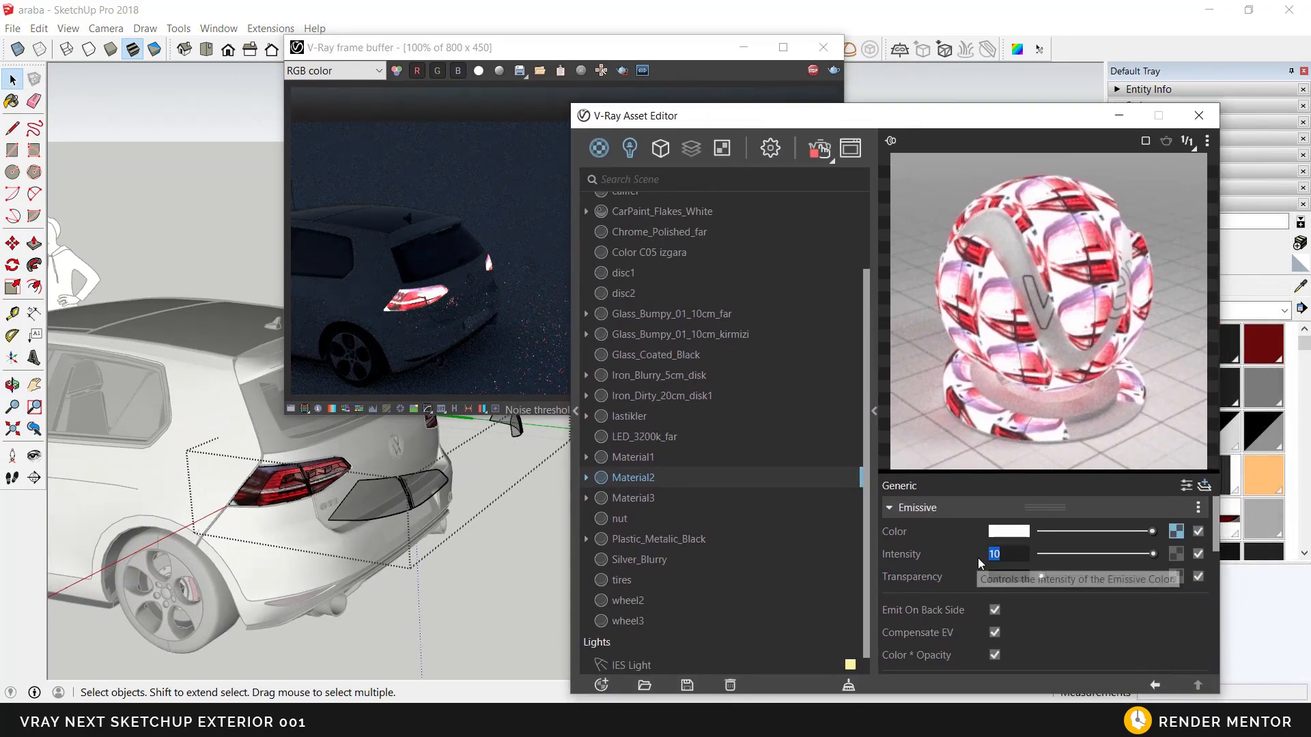
{"action": "type", "text": "5"}
{"action": "key", "text": "Return"}
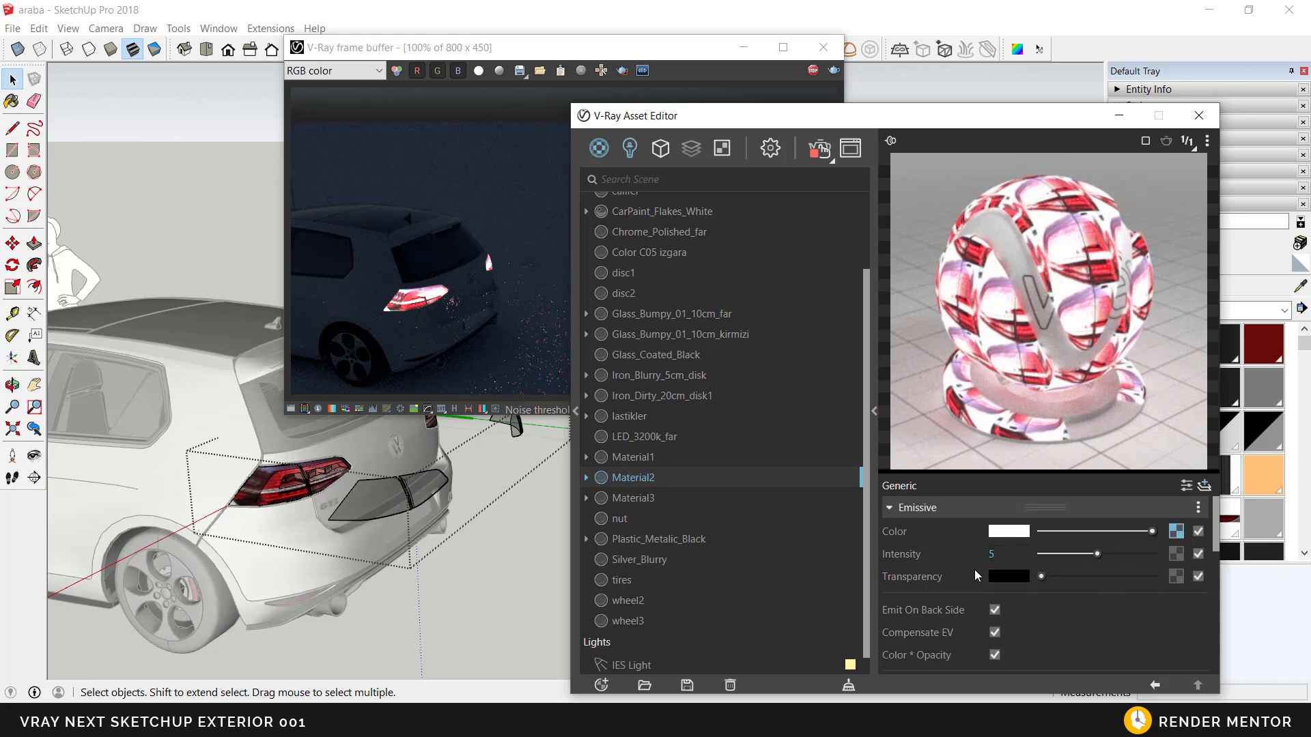
Step: Move the tail light glass covers 5 units along the green axis, back onto the car's tail lights
{"action": "mouse_move", "coordinate": [404, 517]}
{"action": "middle_mouse_down"}
{"action": "mouse_move", "coordinate": [445, 535]}
{"action": "mouse_move", "coordinate": [502, 533]}
{"action": "middle_mouse_up"}
{"action": "left_click", "coordinate": [423, 529]}
{"action": "left_click", "coordinate": [12, 243]}
{"action": "scroll", "coordinate": [461, 532], "scroll_direction": "up", "scroll_amount": 4}
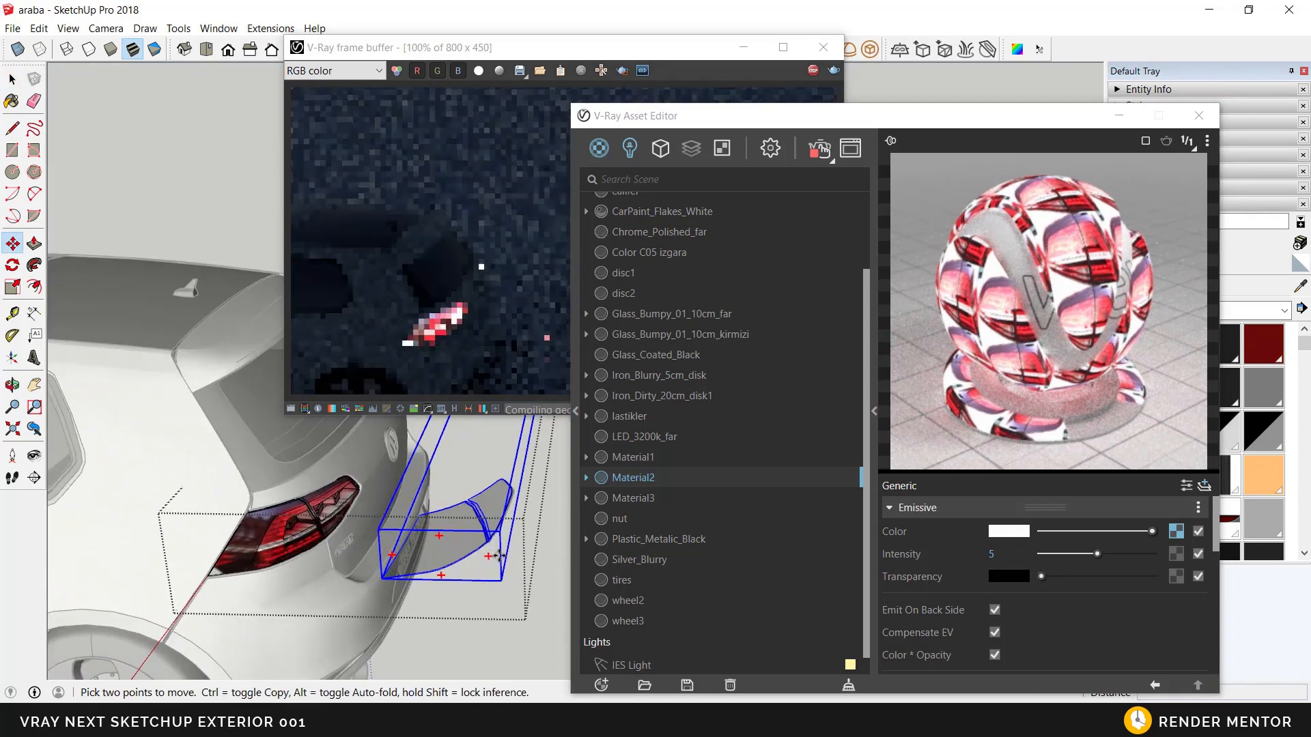
{"action": "type", "text": "5"}
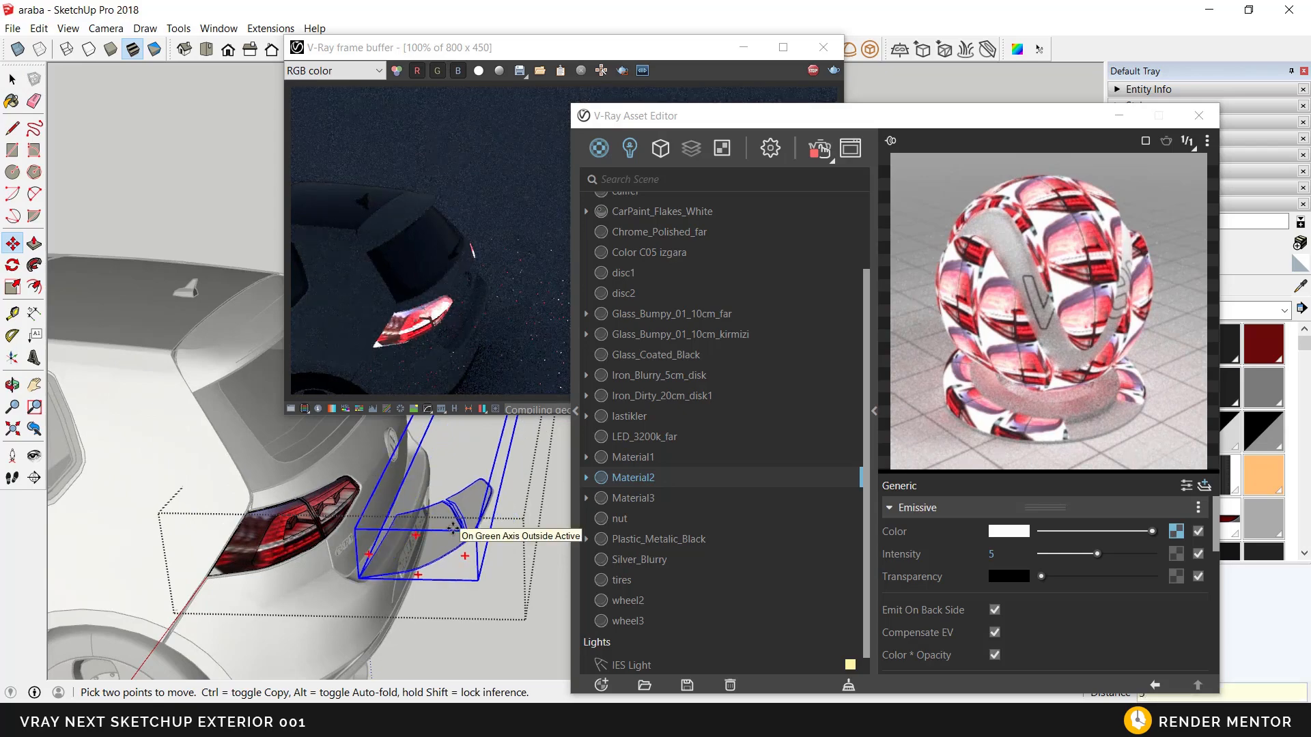
{"action": "key", "text": "Return"}
{"action": "scroll", "coordinate": [448, 529], "scroll_direction": "down", "scroll_amount": 4}
{"action": "middle_click_drag", "start_coordinate": [444, 528], "coordinate": [355, 505]}
{"action": "key", "text": "space"}
{"action": "mouse_move", "coordinate": [354, 505]}
{"action": "middle_mouse_down", "text": "shift"}
{"action": "mouse_move", "coordinate": [378, 542]}
{"action": "mouse_move", "coordinate": [304, 482]}
{"action": "middle_mouse_up", "text": "shift"}
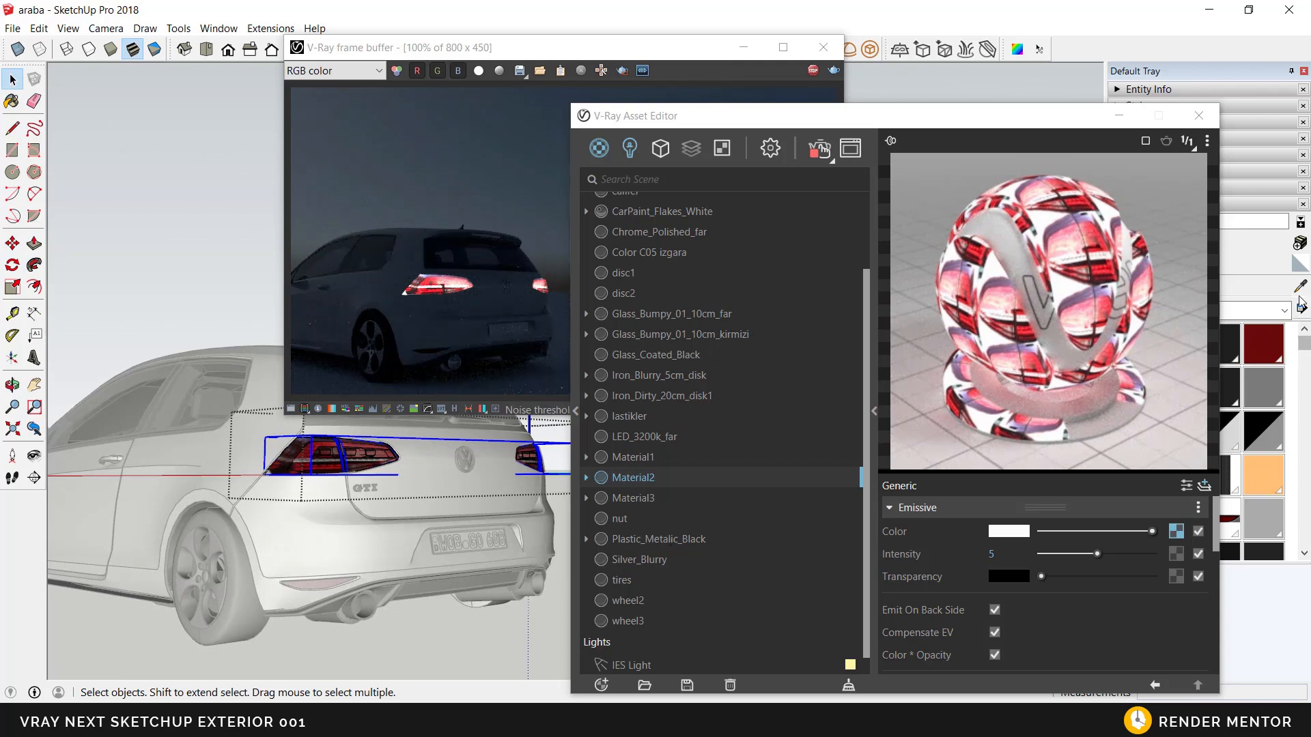
Step: Set the refraction fog color of Glass_Bumpy_01_10cm_kirmizi to red, with R 0,87, G 0,253 and B 0,182
{"action": "left_click", "coordinate": [652, 338]}
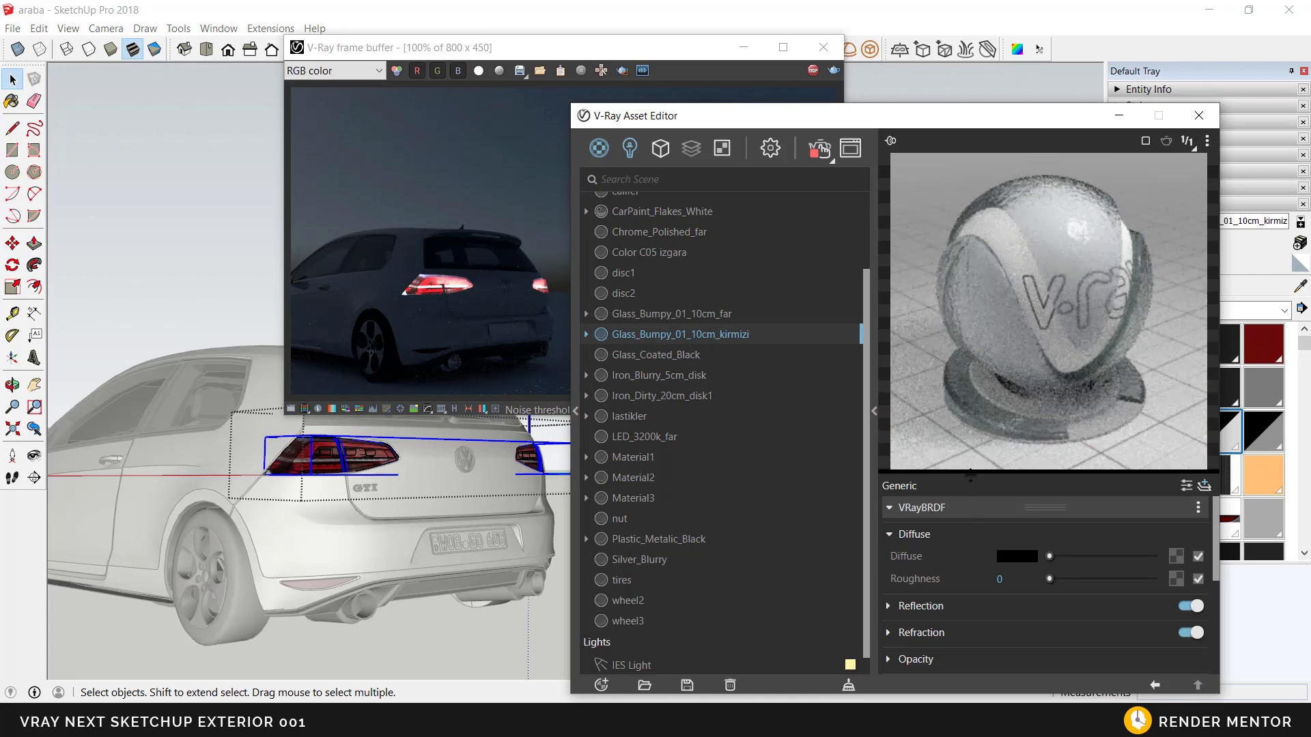
{"action": "left_click", "coordinate": [921, 633]}
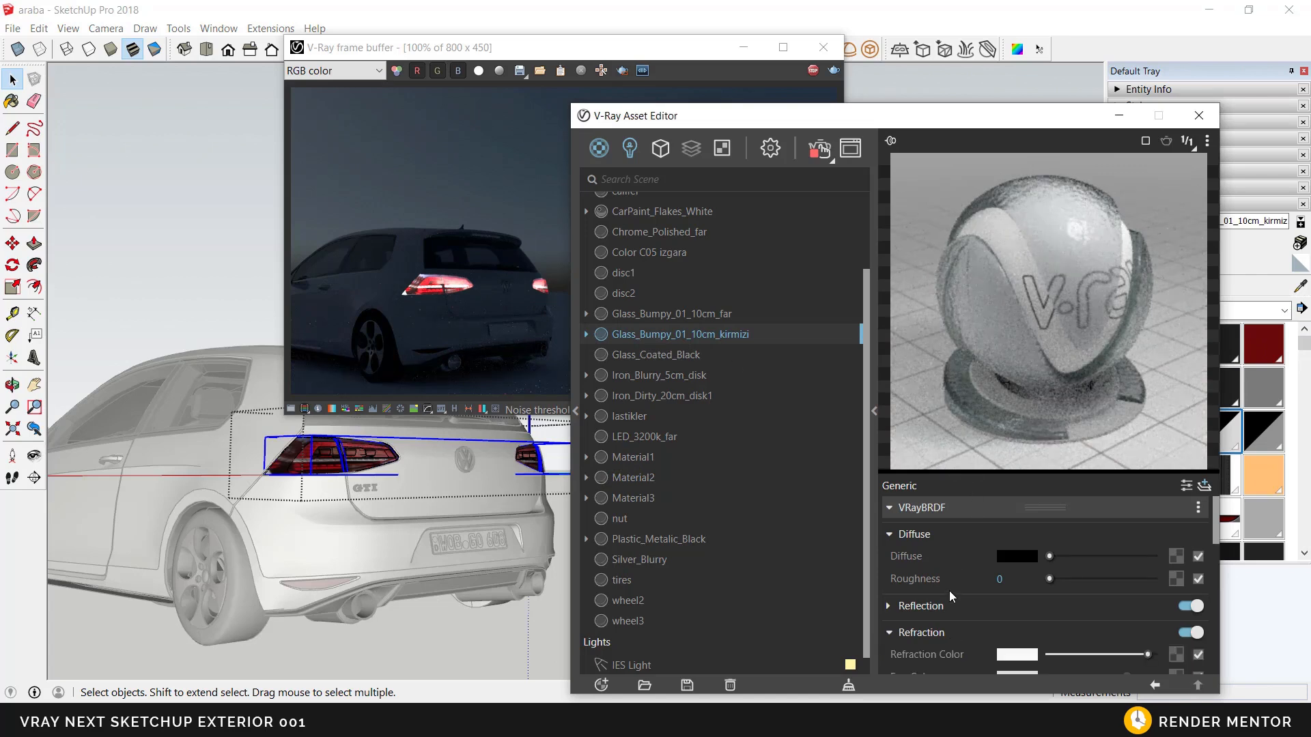
{"action": "scroll", "coordinate": [949, 603], "scroll_direction": "down", "scroll_amount": 2}
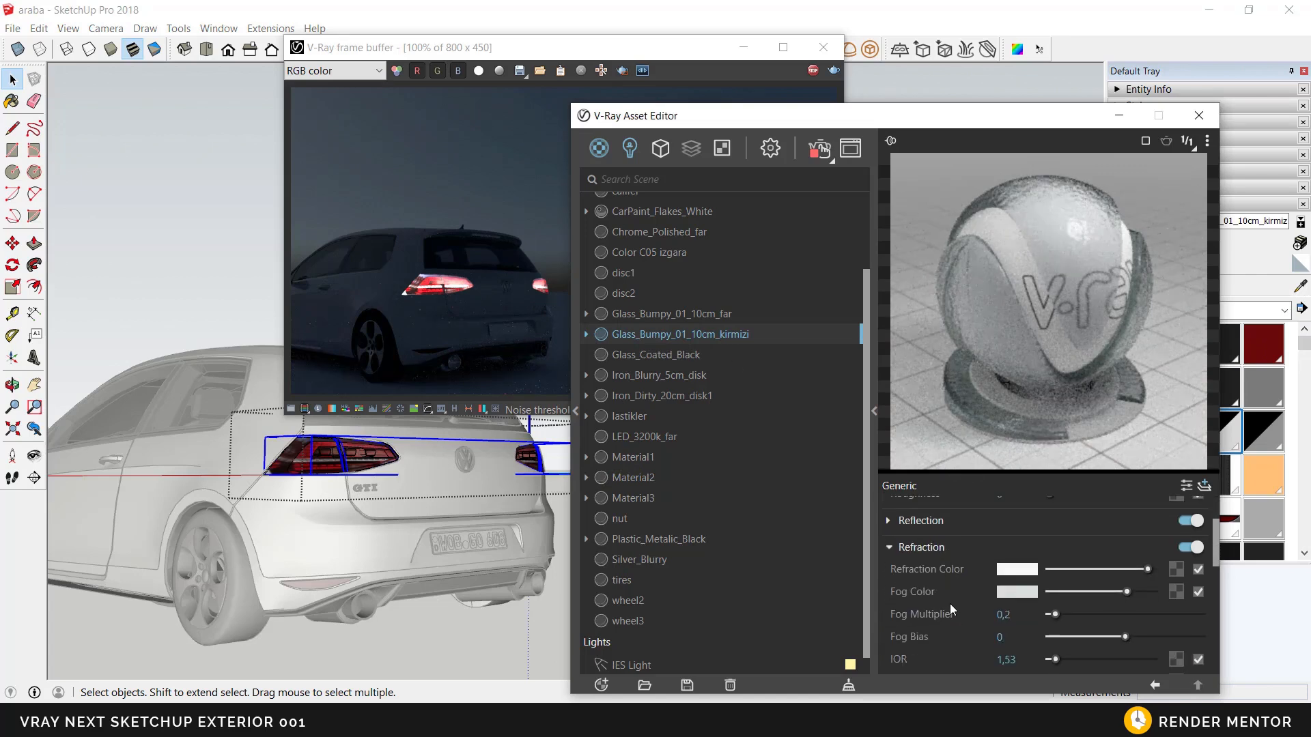
{"action": "left_click", "coordinate": [1000, 591]}
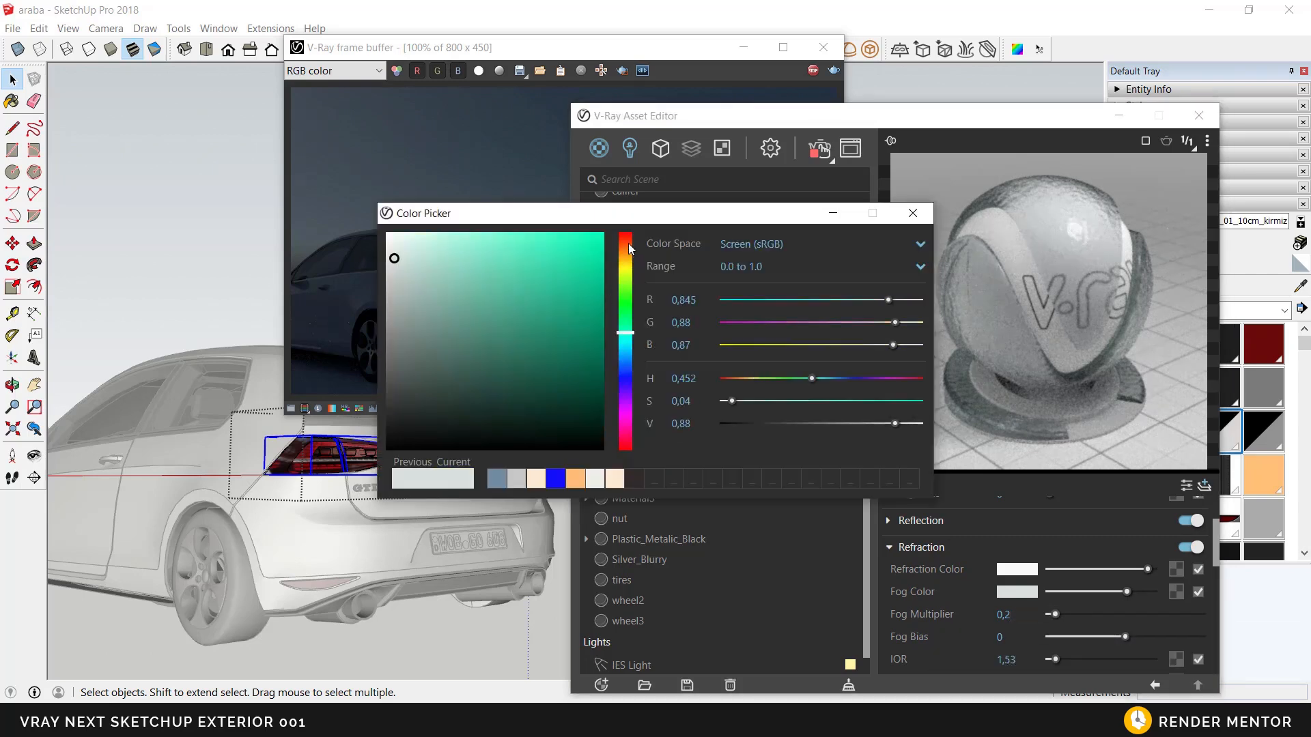
{"action": "left_click_drag", "start_coordinate": [629, 250], "coordinate": [629, 240]}
{"action": "left_click", "coordinate": [559, 261]}
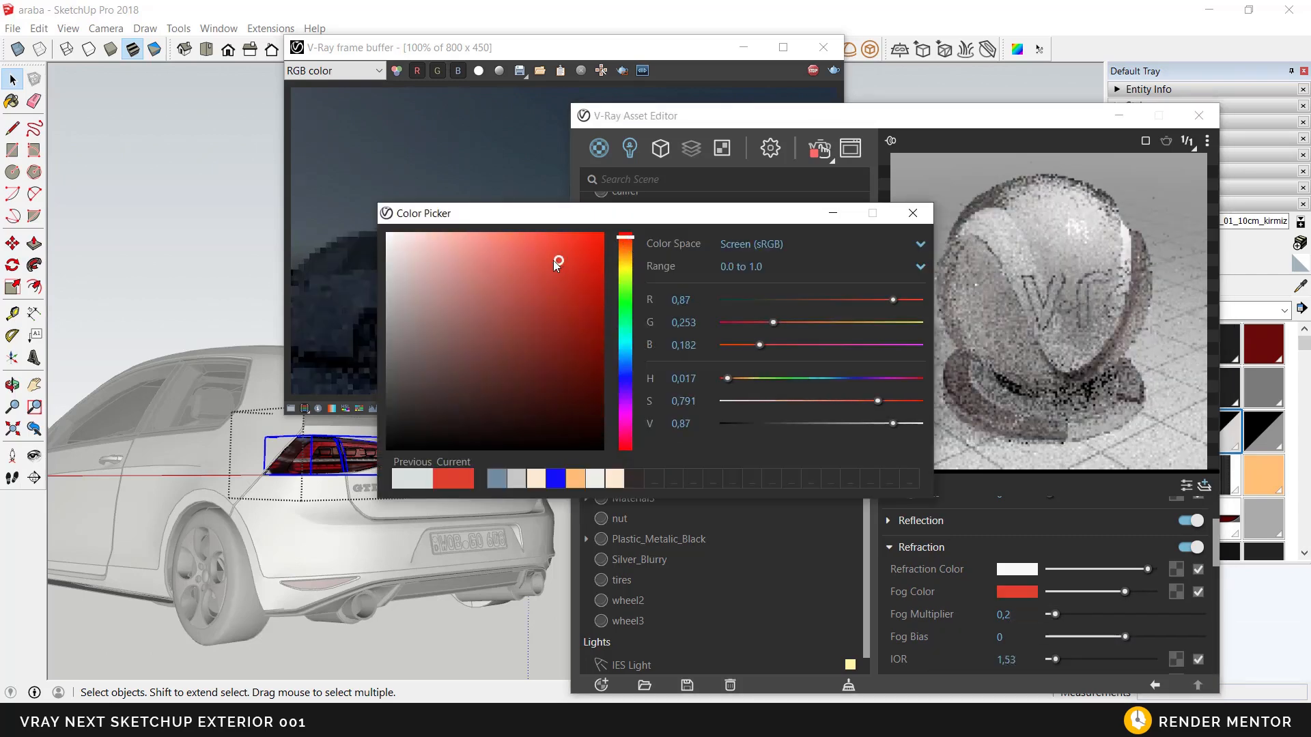
Step: Set the fog multiplier of the red tail light glass to 1
{"action": "left_click", "coordinate": [990, 613]}
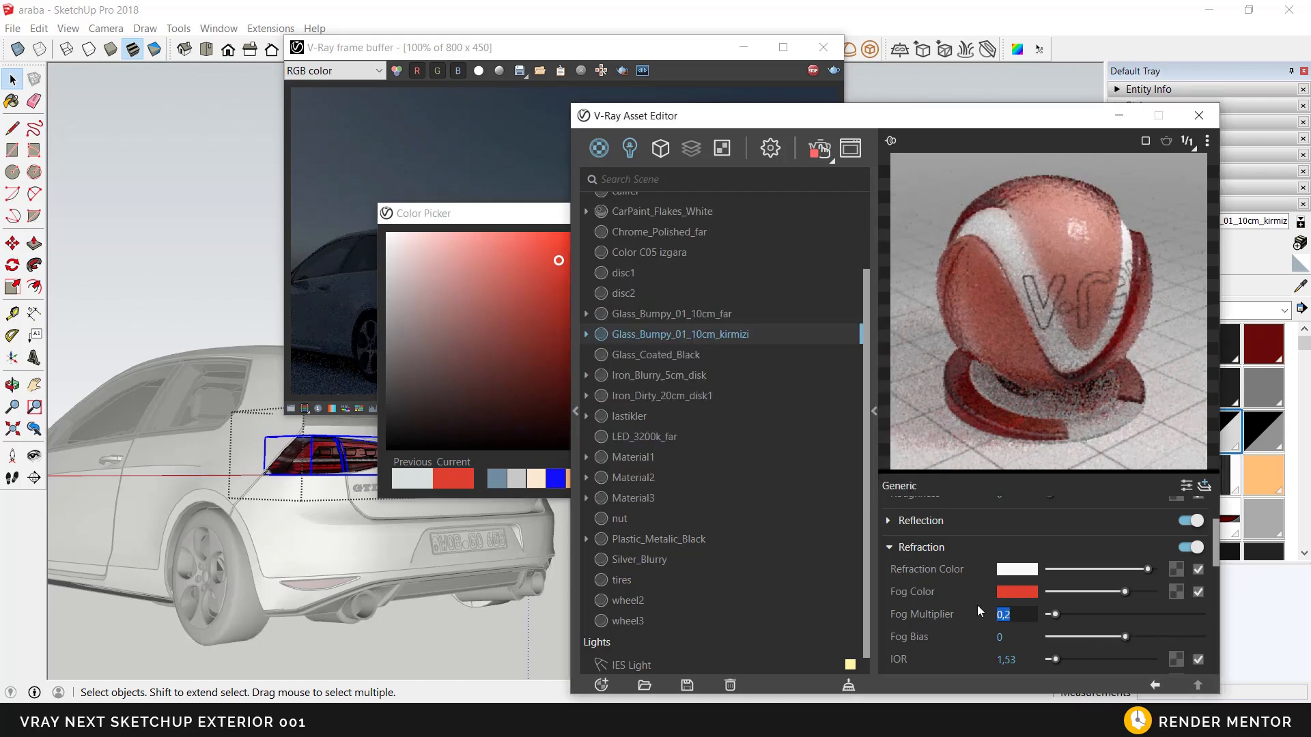
{"action": "type", "text": "1"}
{"action": "key", "text": "Return"}
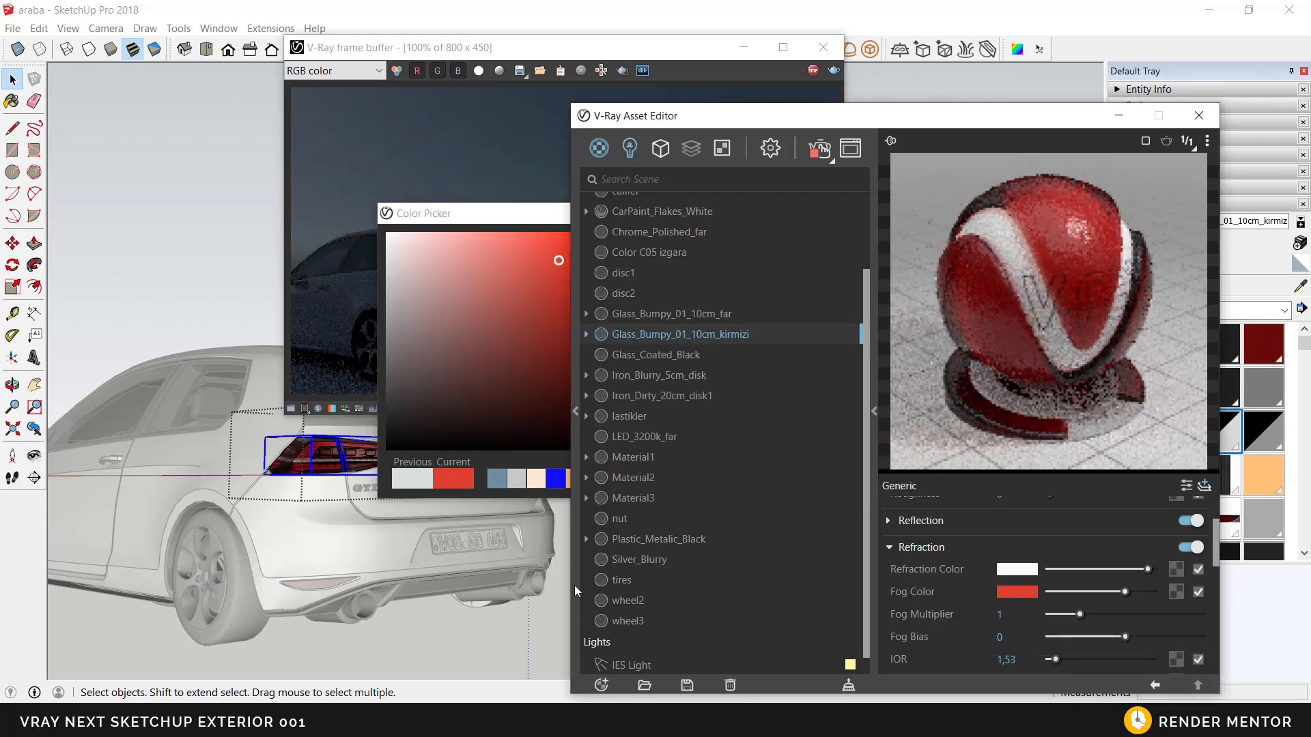
Step: Close the color picker and raise the tail light glass's fog multiplier to about 2,253
{"action": "mouse_move", "coordinate": [310, 536]}
{"action": "middle_mouse_down"}
{"action": "mouse_move", "coordinate": [324, 575]}
{"action": "mouse_move", "coordinate": [270, 565]}
{"action": "middle_mouse_up"}
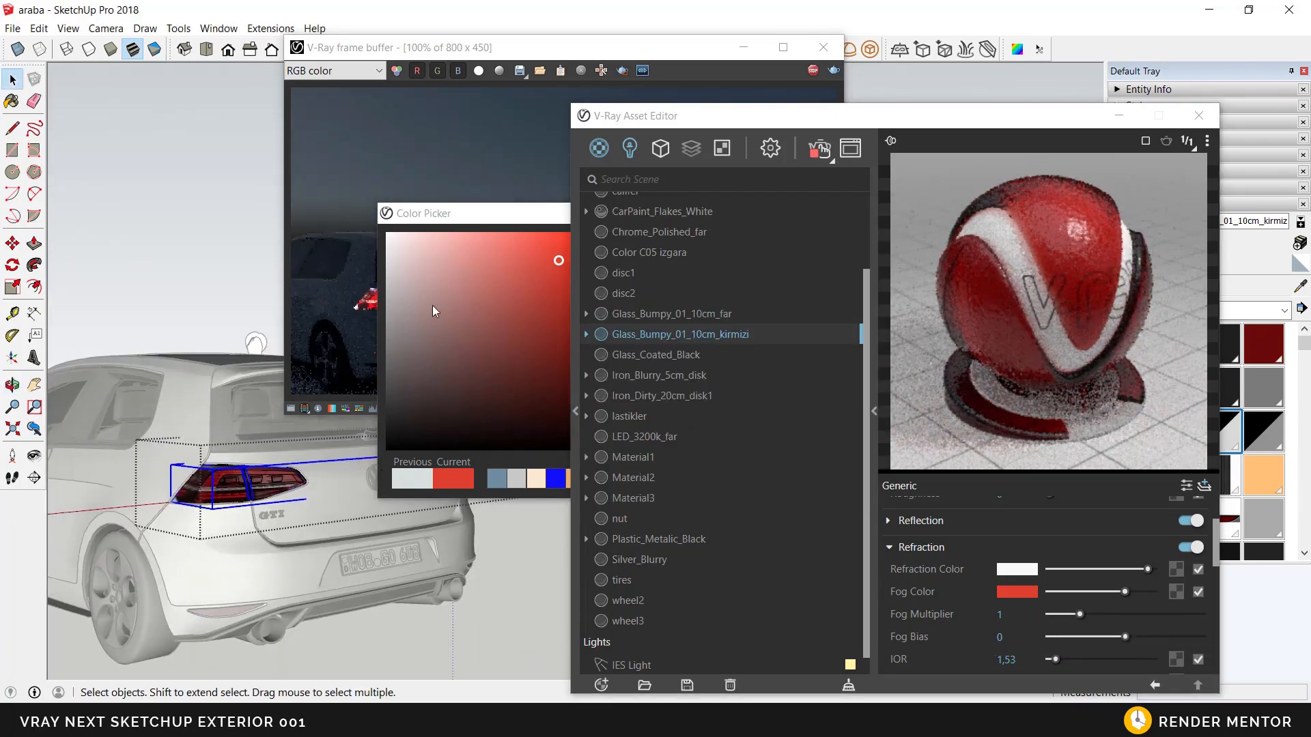
{"action": "left_click_drag", "start_coordinate": [464, 217], "coordinate": [599, 197]}
{"action": "mouse_move", "coordinate": [324, 586]}
{"action": "middle_mouse_down"}
{"action": "mouse_move", "coordinate": [294, 544]}
{"action": "mouse_move", "coordinate": [322, 496]}
{"action": "mouse_move", "coordinate": [368, 518]}
{"action": "middle_mouse_up"}
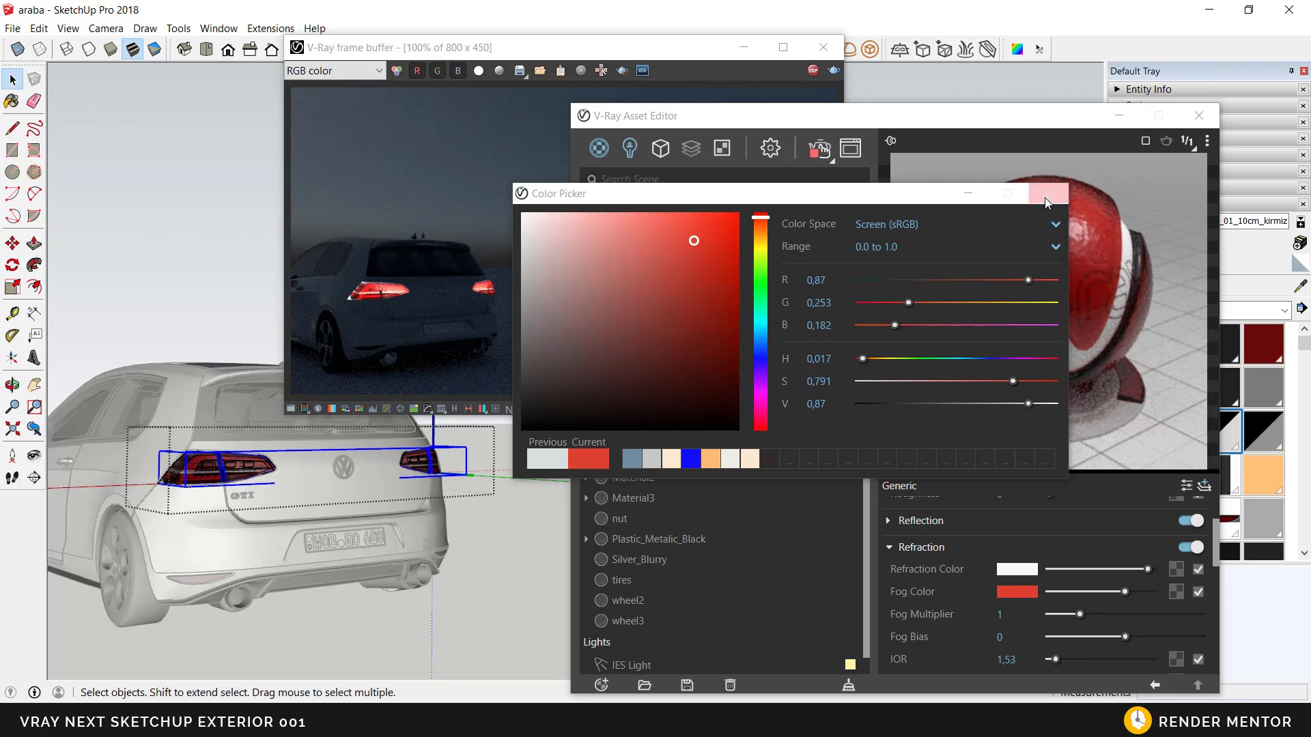
{"action": "left_click", "coordinate": [1047, 194]}
{"action": "middle_click_drag", "start_coordinate": [265, 492], "coordinate": [275, 501]}
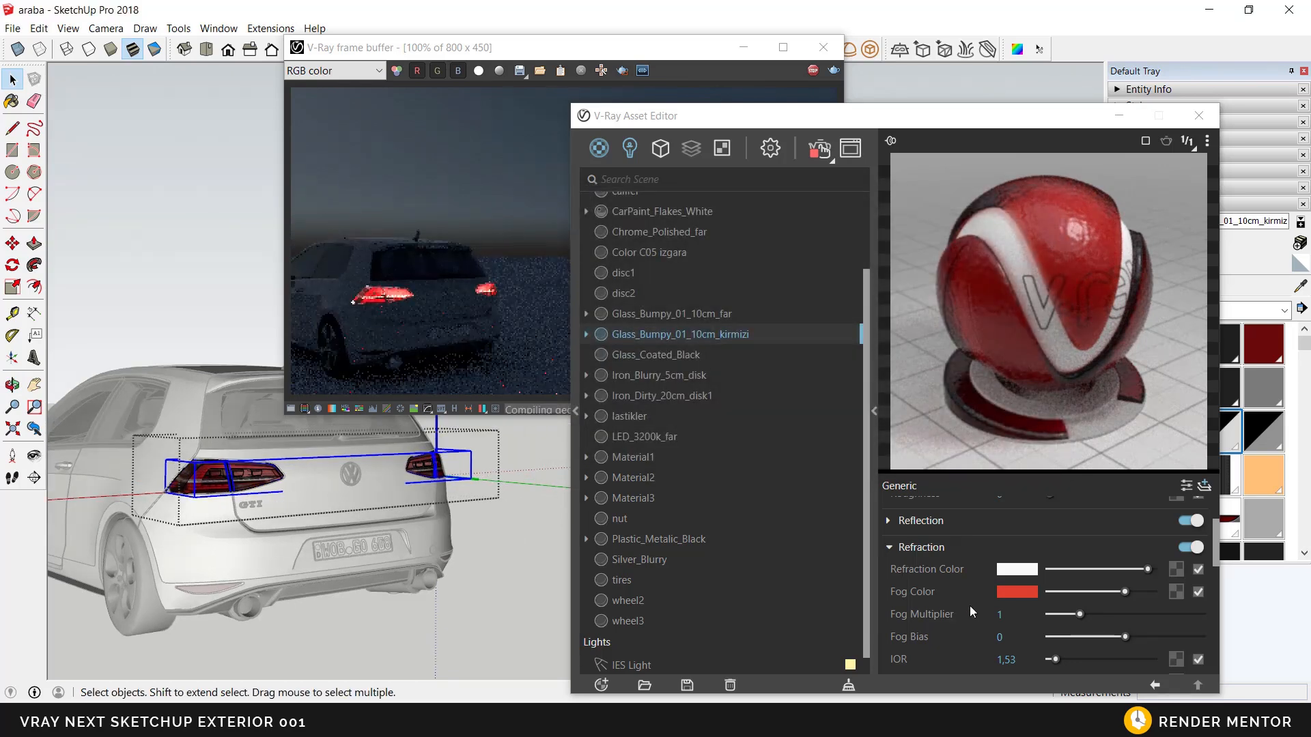
{"action": "left_click", "coordinate": [1094, 616]}
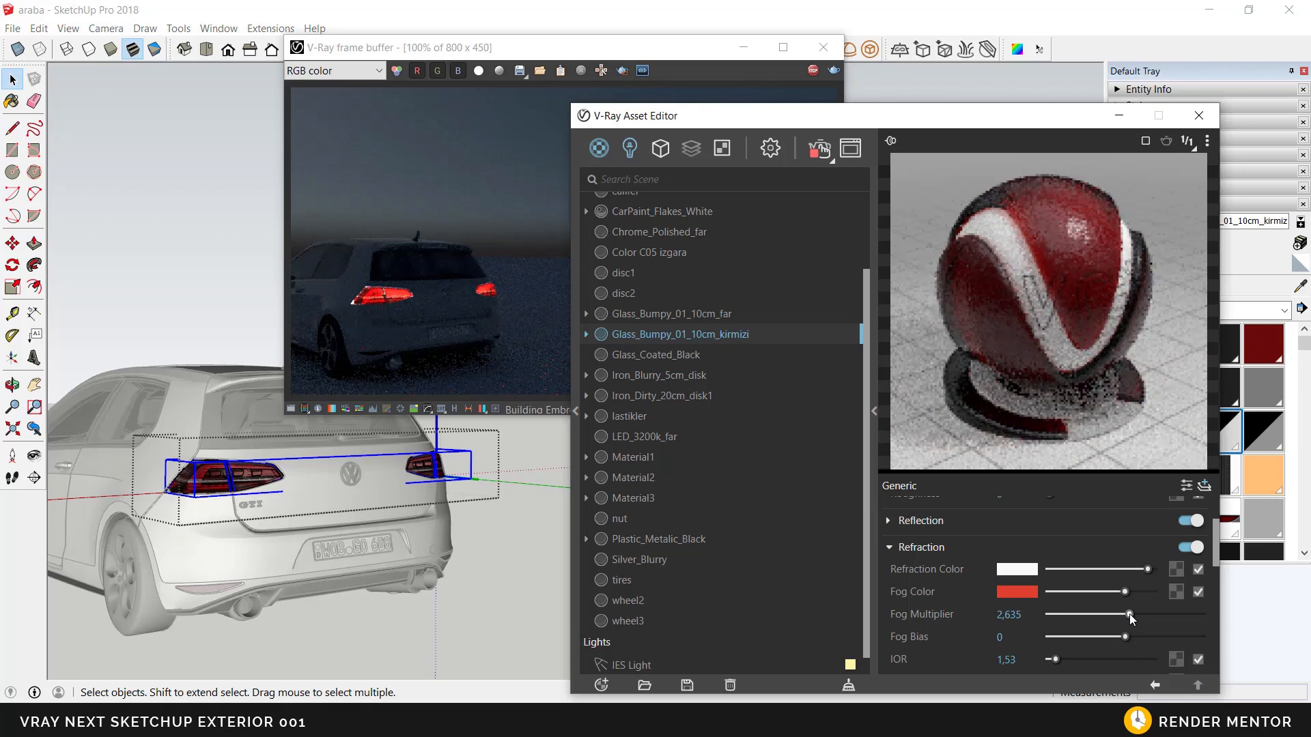
{"action": "left_click_drag", "start_coordinate": [1131, 618], "coordinate": [1118, 617]}
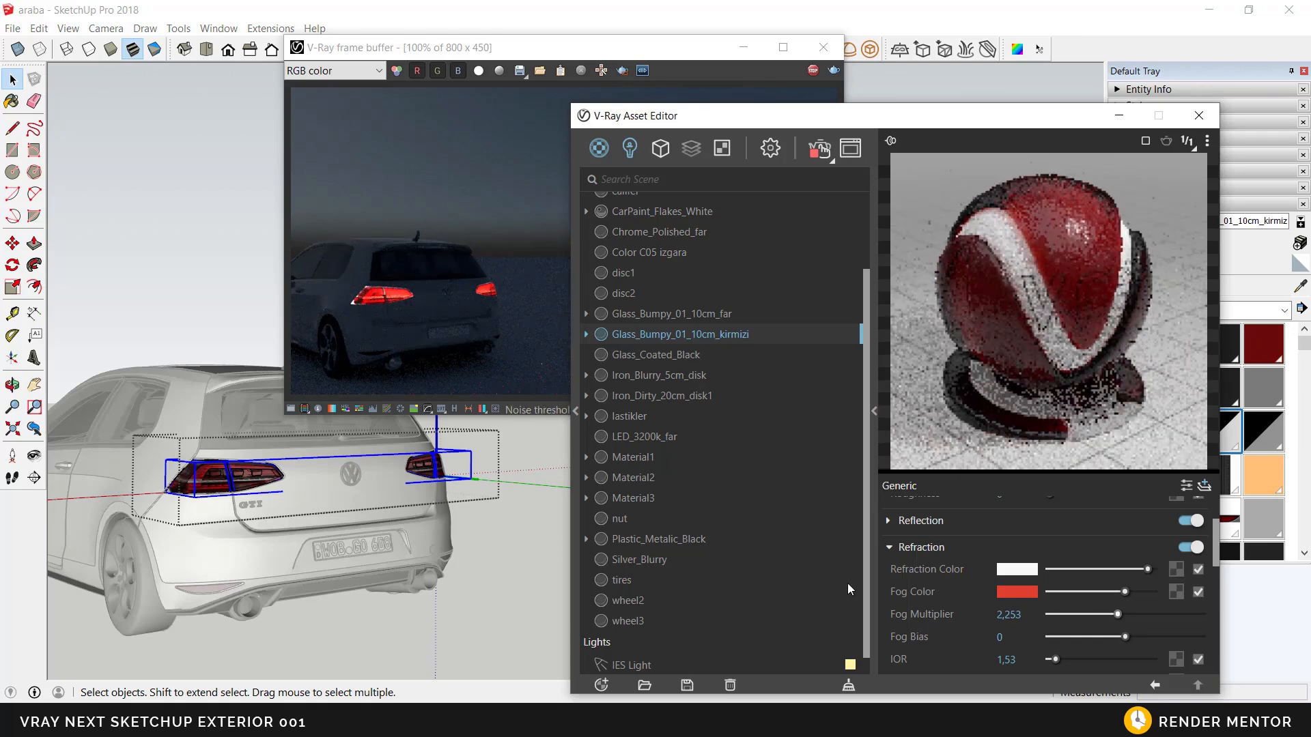
{"action": "middle_click_drag", "start_coordinate": [256, 506], "coordinate": [359, 531]}
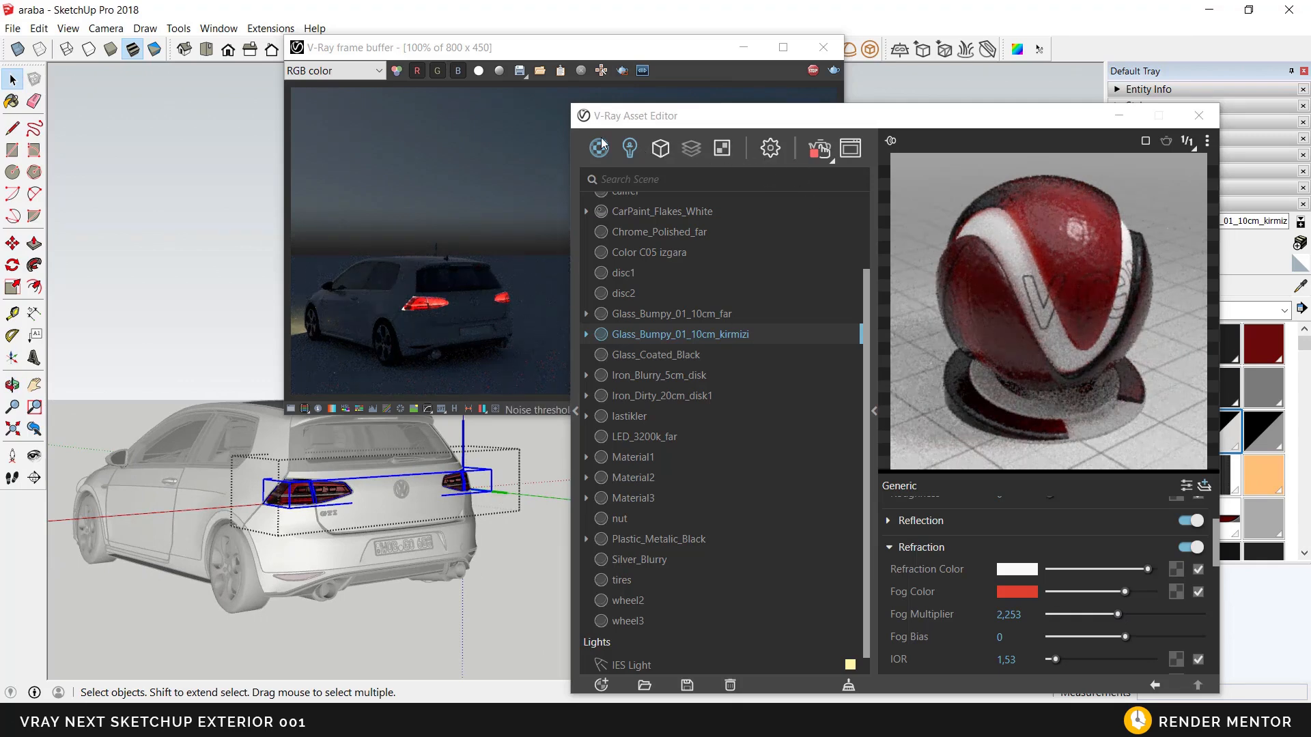
{"action": "scroll", "coordinate": [785, 328], "scroll_direction": "up", "scroll_amount": 2}
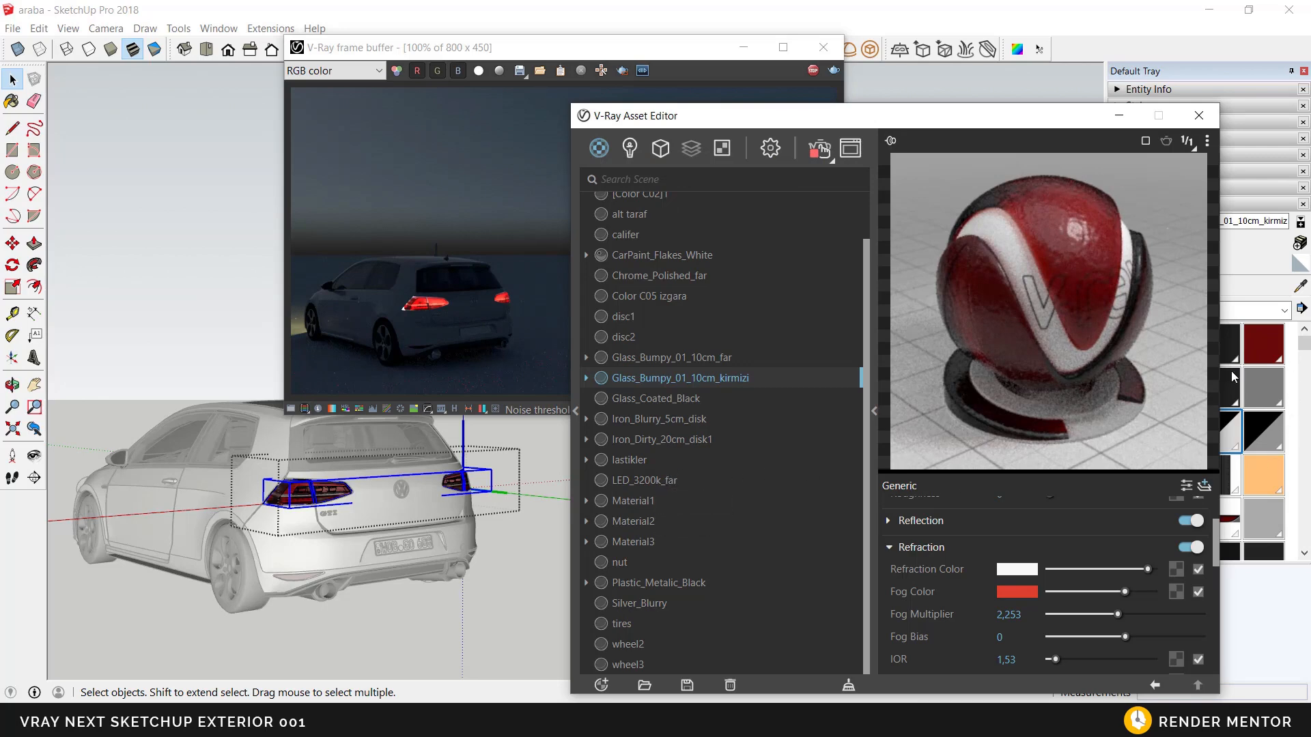
{"action": "left_click", "coordinate": [1198, 116]}
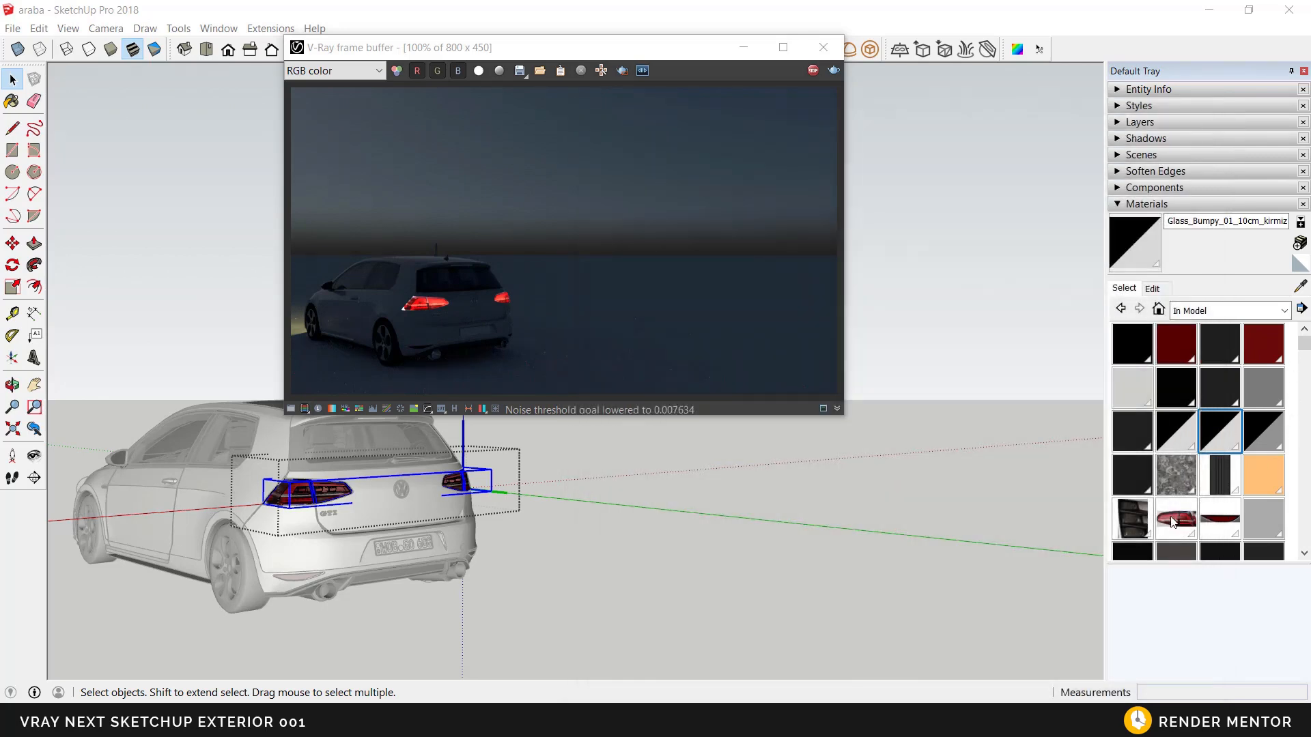
Step: Set Material2's emissive texture to the Custom Gamma Curve color space with a gamma of 0,2
{"action": "left_click", "coordinate": [1175, 518]}
{"action": "middle_click_drag", "start_coordinate": [274, 486], "coordinate": [302, 491]}
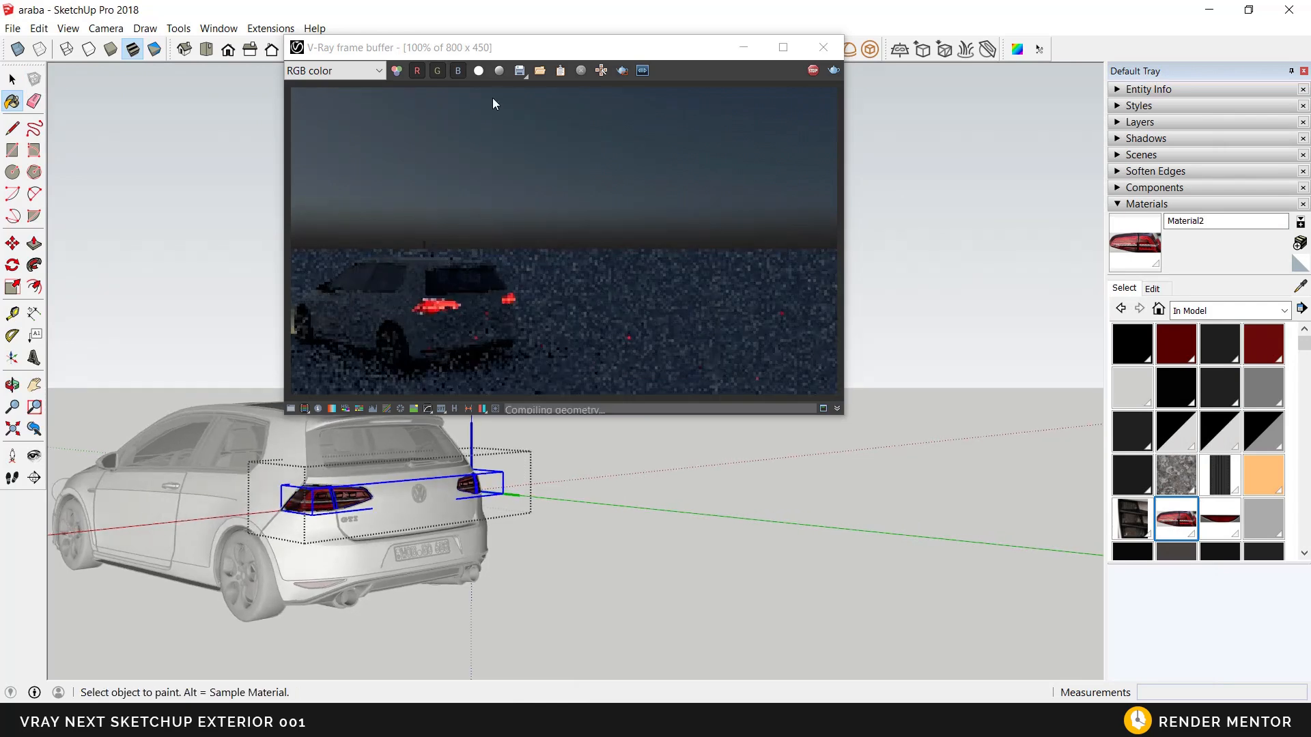
{"action": "left_click_drag", "start_coordinate": [509, 53], "coordinate": [616, 149]}
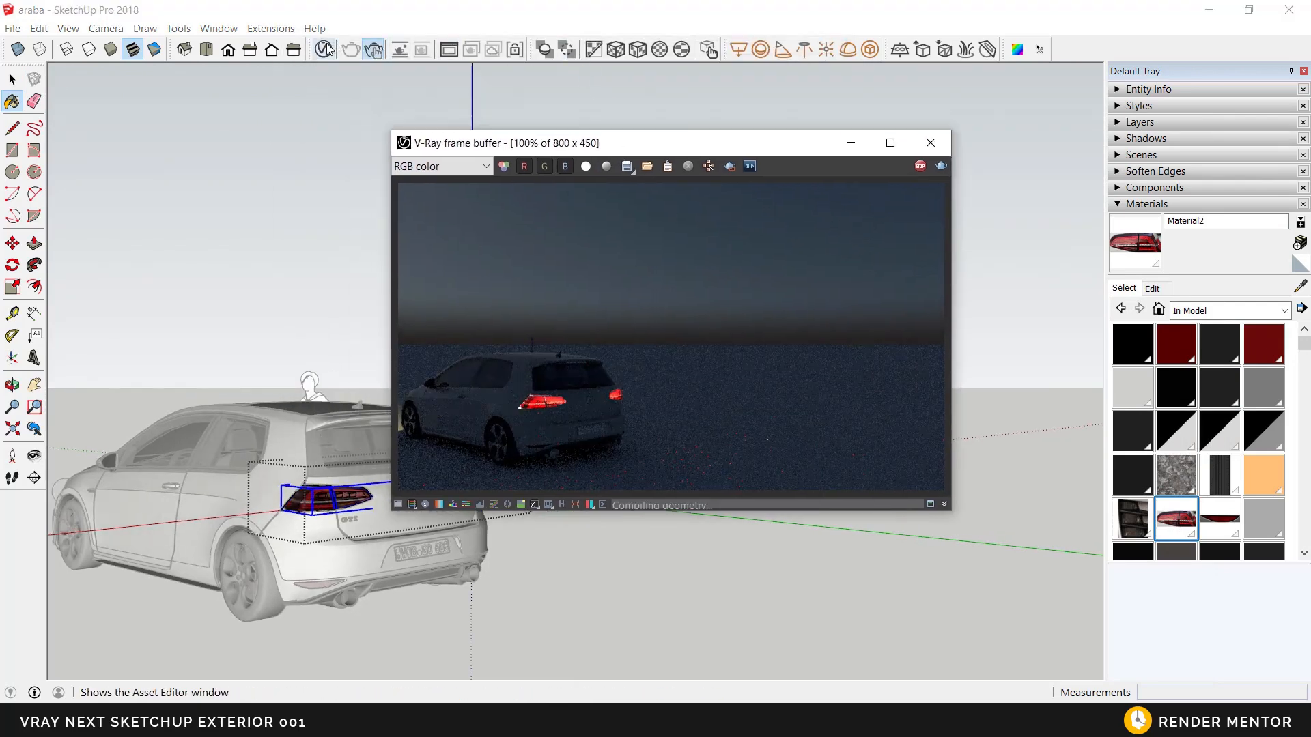
{"action": "left_click", "coordinate": [324, 49]}
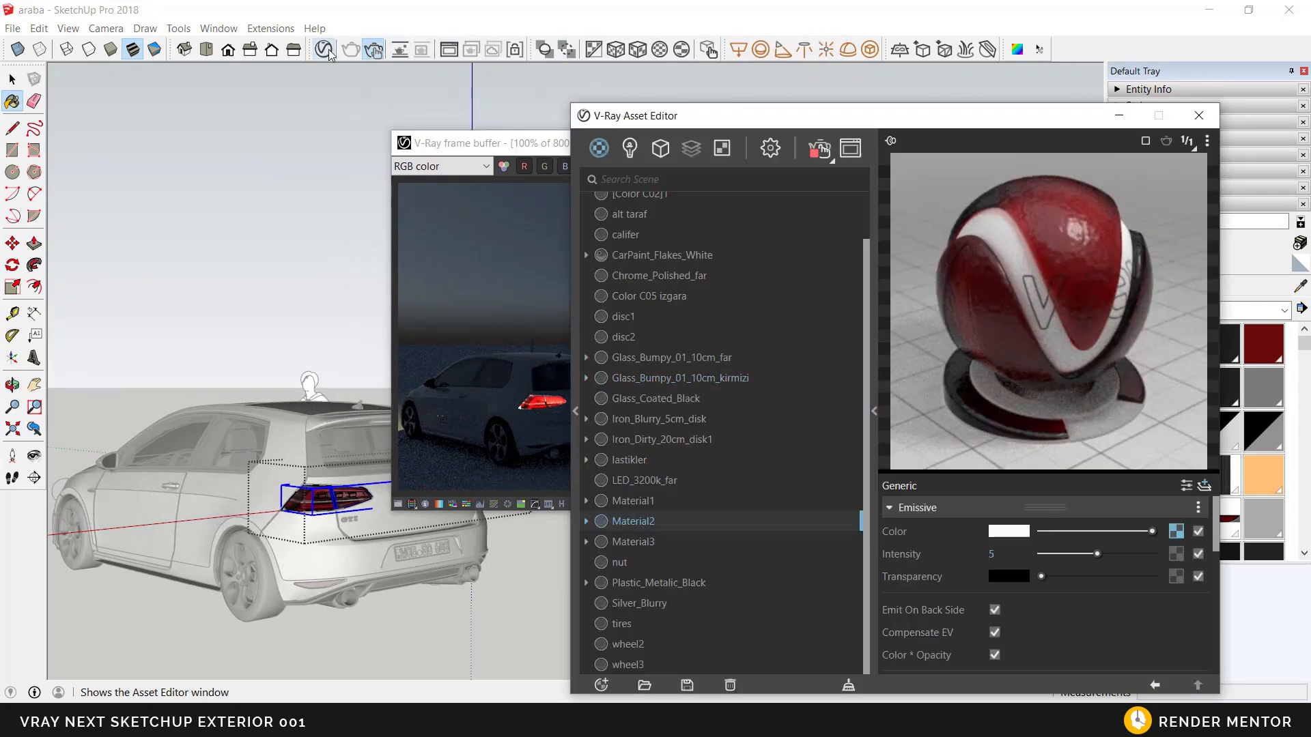
{"action": "left_click", "coordinate": [1175, 535]}
{"action": "left_click", "coordinate": [1049, 598]}
{"action": "left_click", "coordinate": [1015, 668]}
{"action": "left_click_drag", "start_coordinate": [1060, 622], "coordinate": [1049, 622]}
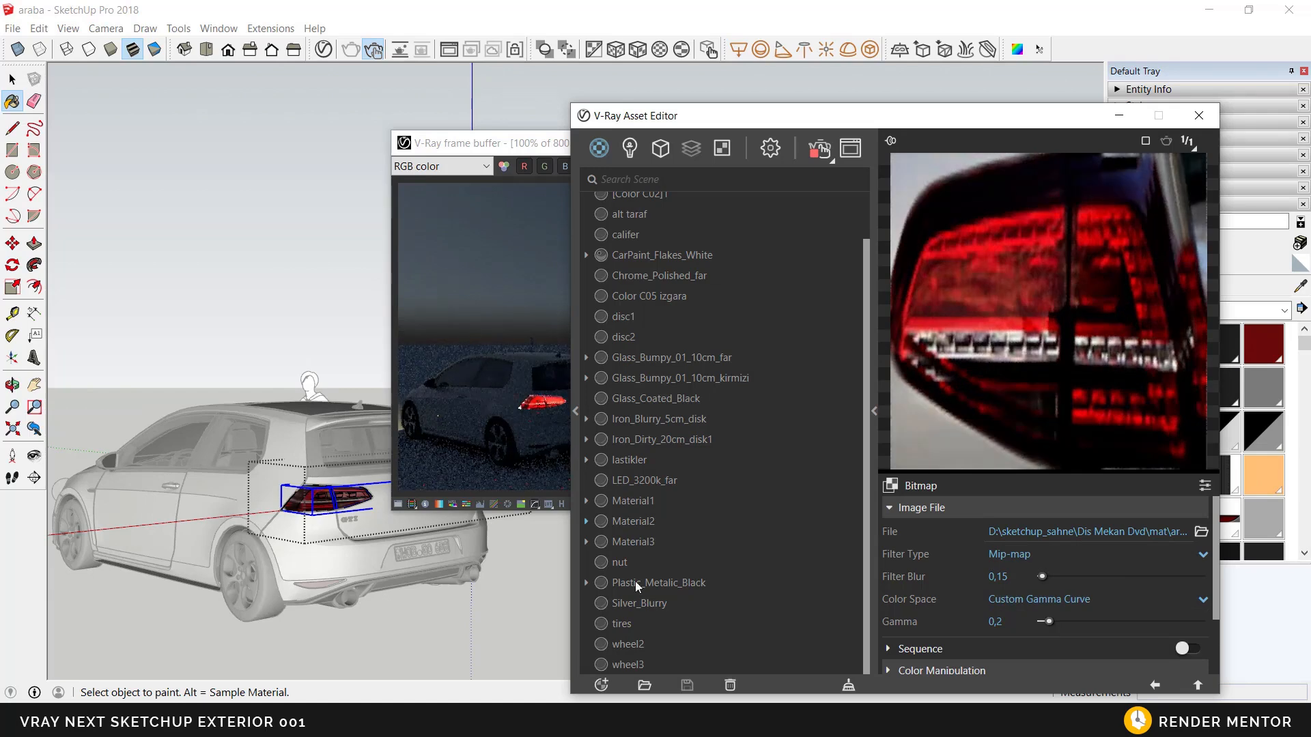
{"action": "mouse_move", "coordinate": [389, 571]}
{"action": "middle_mouse_down"}
{"action": "mouse_move", "coordinate": [305, 544]}
{"action": "mouse_move", "coordinate": [317, 528]}
{"action": "mouse_move", "coordinate": [295, 520]}
{"action": "middle_mouse_up"}
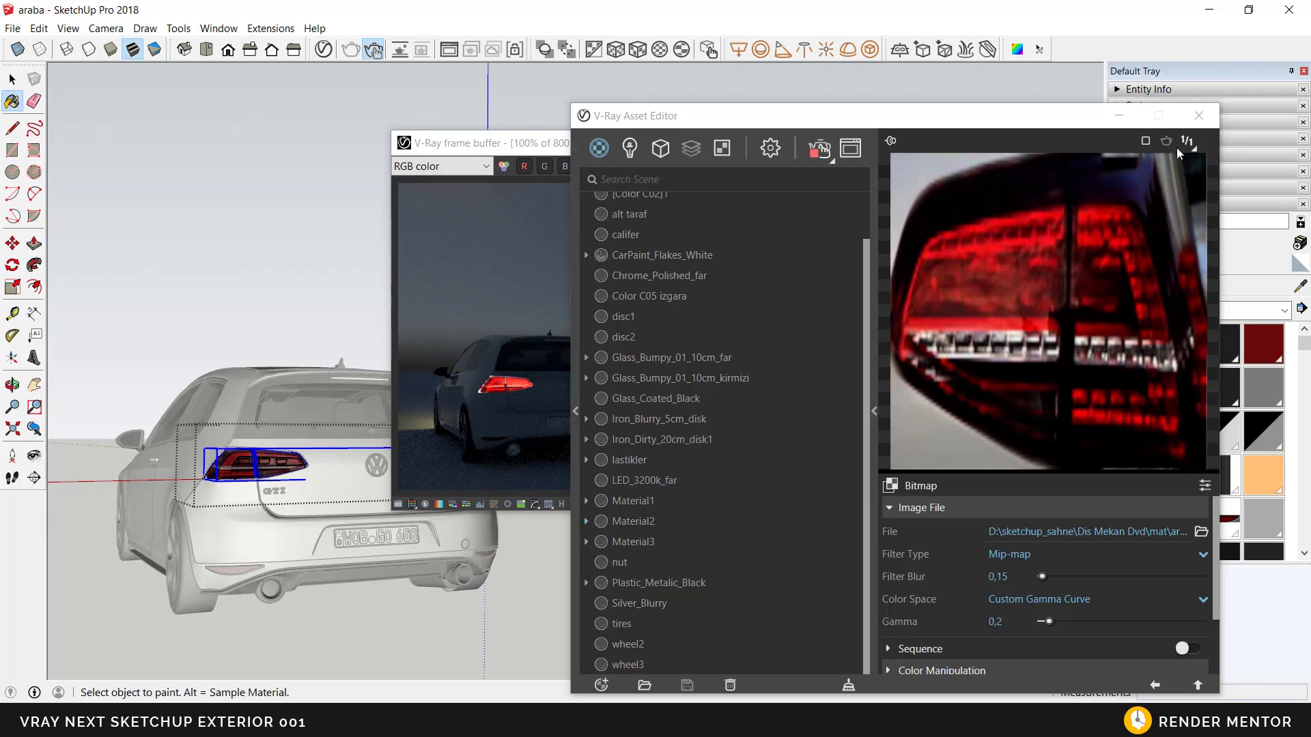
{"action": "left_click", "coordinate": [1000, 506]}
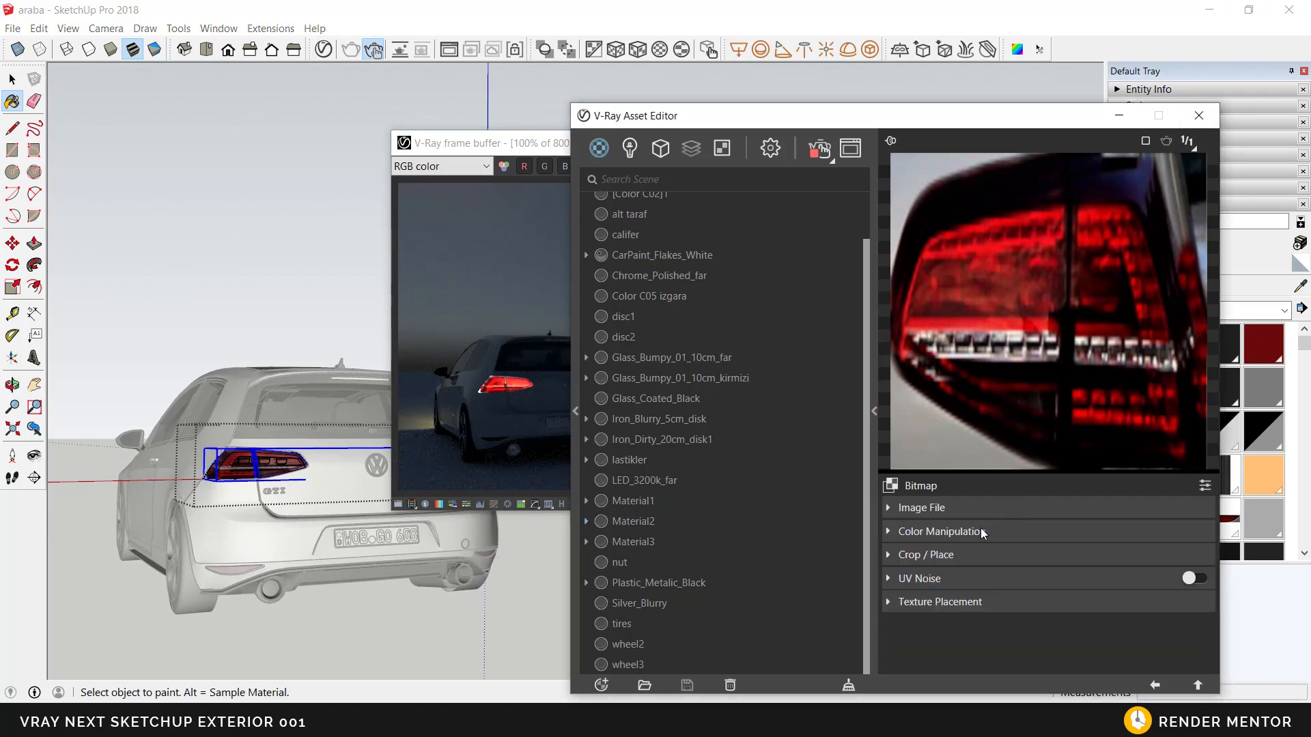
{"action": "left_click", "coordinate": [1196, 685]}
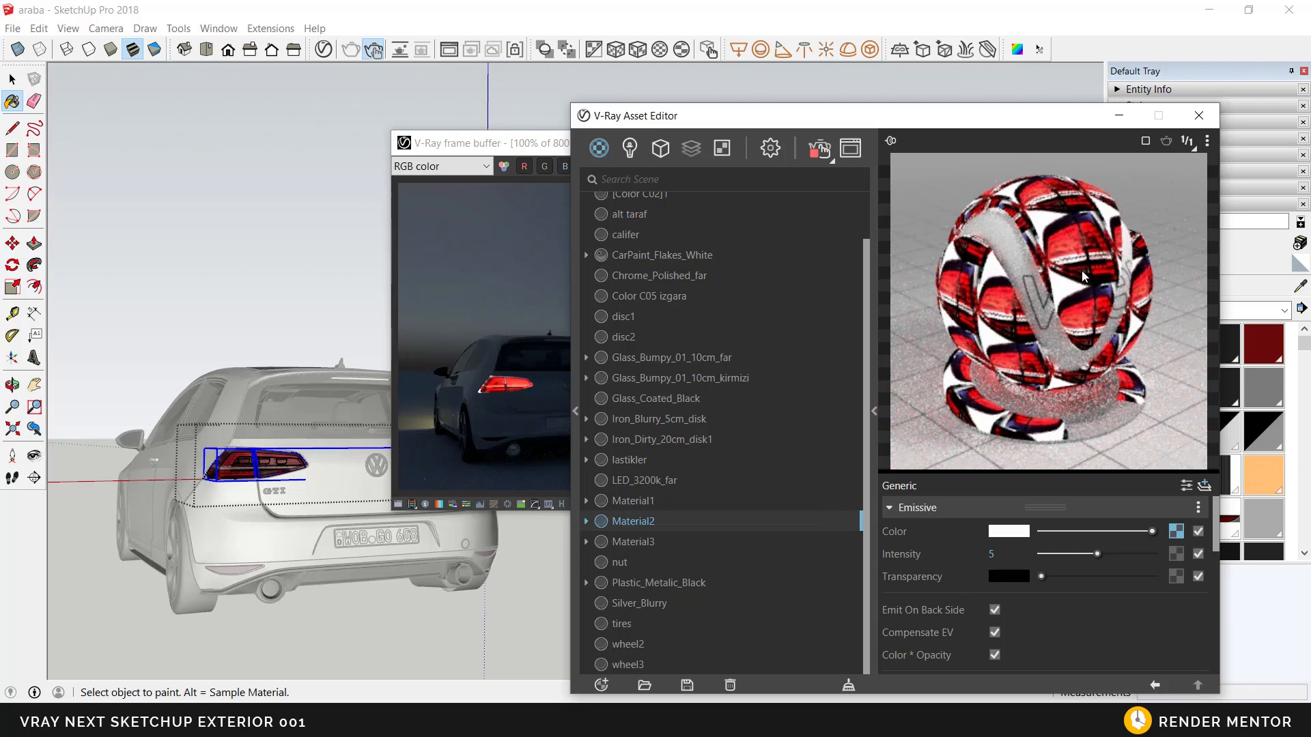
Step: Close the Asset Editor and open the nested group of the small red reflector in the rear bumper for editing
{"action": "middle_click_drag", "start_coordinate": [385, 482], "coordinate": [341, 470]}
{"action": "key", "text": "space"}
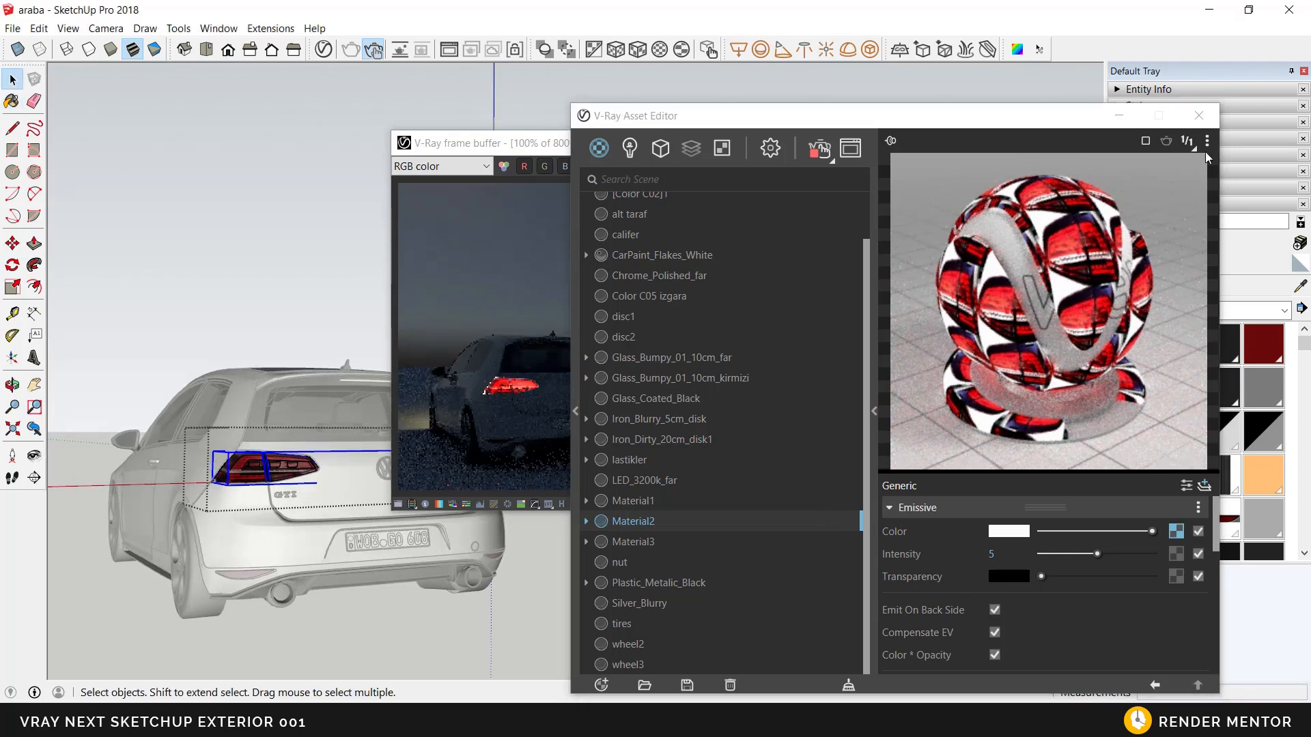
{"action": "left_click", "coordinate": [1198, 116]}
{"action": "mouse_move", "coordinate": [382, 600]}
{"action": "middle_mouse_down"}
{"action": "mouse_move", "coordinate": [345, 588]}
{"action": "mouse_move", "coordinate": [360, 580]}
{"action": "mouse_move", "coordinate": [300, 499]}
{"action": "middle_mouse_up"}
{"action": "left_click", "coordinate": [345, 589]}
{"action": "scroll", "coordinate": [355, 595], "scroll_direction": "up", "scroll_amount": 4}
{"action": "scroll", "coordinate": [301, 499], "scroll_direction": "up", "scroll_amount": 3}
{"action": "left_click_drag", "start_coordinate": [582, 149], "coordinate": [817, 93]}
{"action": "middle_click_drag", "start_coordinate": [384, 478], "coordinate": [401, 444]}
{"action": "double_click", "coordinate": [353, 465]}
{"action": "double_click", "coordinate": [354, 465]}
Step: Select the bumper reflector's face and sample its material, Material3
{"action": "scroll", "coordinate": [354, 467], "scroll_direction": "up", "scroll_amount": 3}
{"action": "left_click", "coordinate": [360, 471]}
{"action": "key", "text": "b"}
{"action": "left_click", "coordinate": [364, 460], "text": "alt"}
{"action": "key", "text": "space"}
{"action": "scroll", "coordinate": [403, 452], "scroll_direction": "down", "scroll_amount": 5}
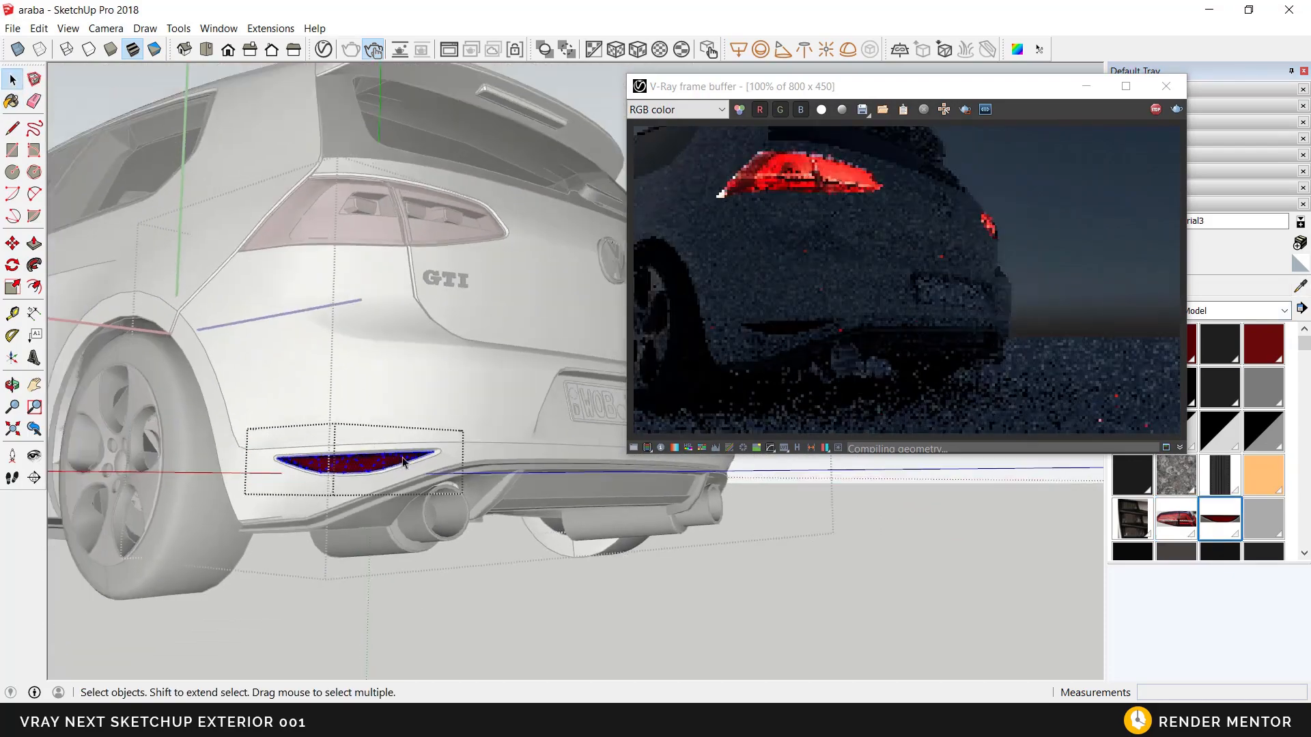
{"action": "left_click_drag", "start_coordinate": [956, 86], "coordinate": [846, 67]}
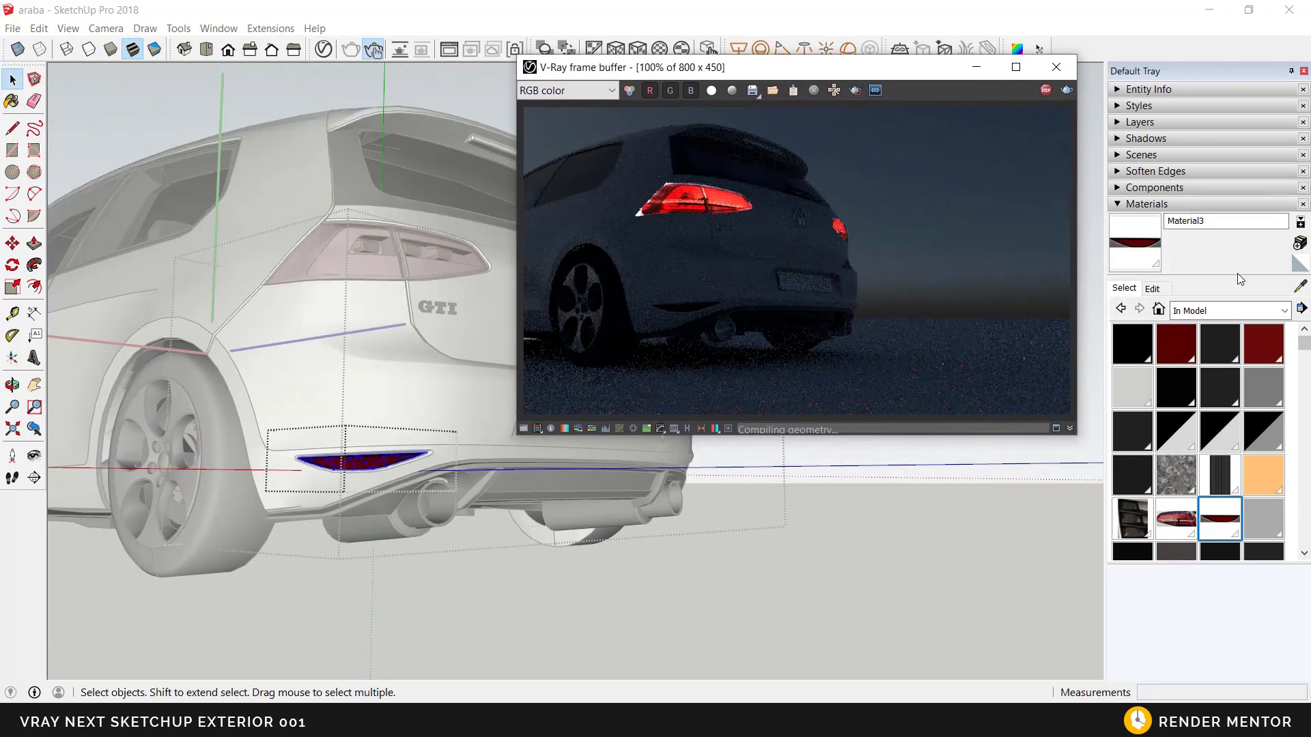
Step: Show Material3 in the V-Ray Asset Editor and copy its diffuse texture
{"action": "mouse_move", "coordinate": [345, 478]}
{"action": "middle_mouse_down"}
{"action": "mouse_move", "coordinate": [348, 547]}
{"action": "mouse_move", "coordinate": [374, 526]}
{"action": "mouse_move", "coordinate": [390, 542]}
{"action": "middle_mouse_up"}
{"action": "left_click_drag", "start_coordinate": [717, 66], "coordinate": [768, 102]}
{"action": "left_click", "coordinate": [324, 49]}
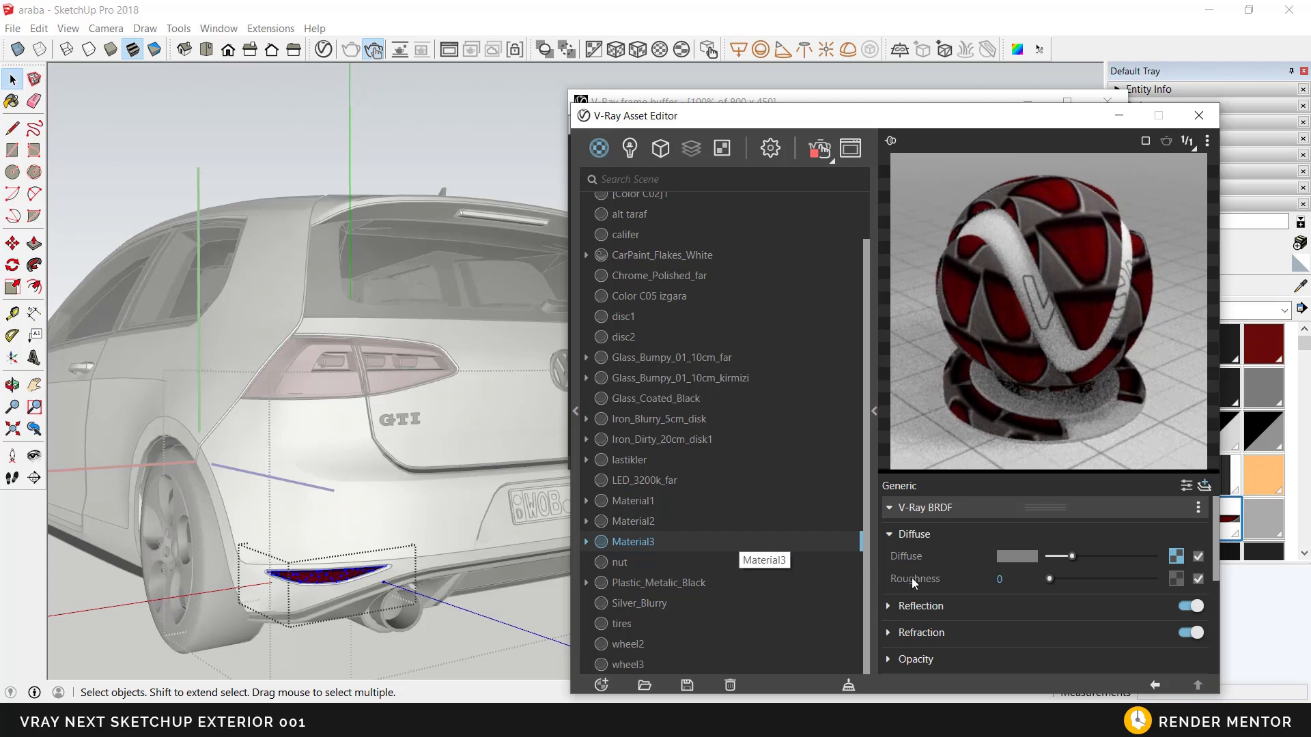
{"action": "right_click", "coordinate": [1175, 558]}
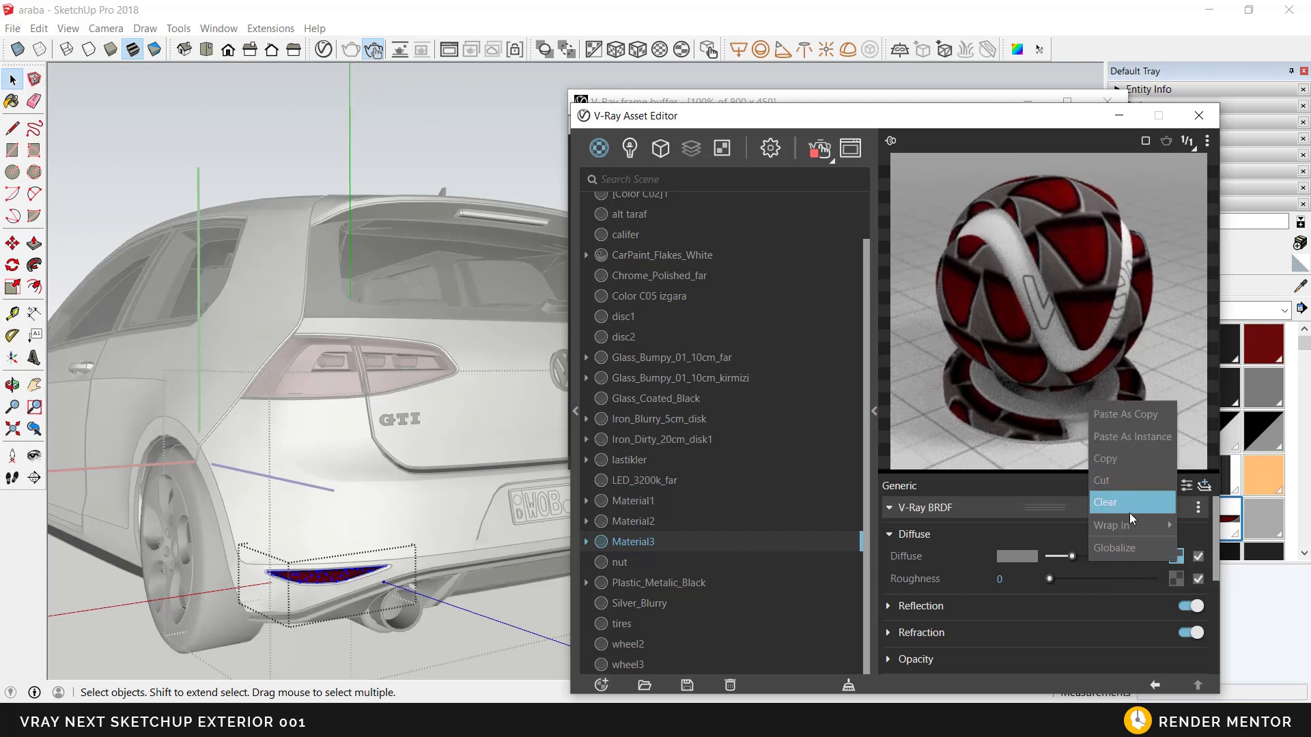
{"action": "left_click", "coordinate": [1123, 461]}
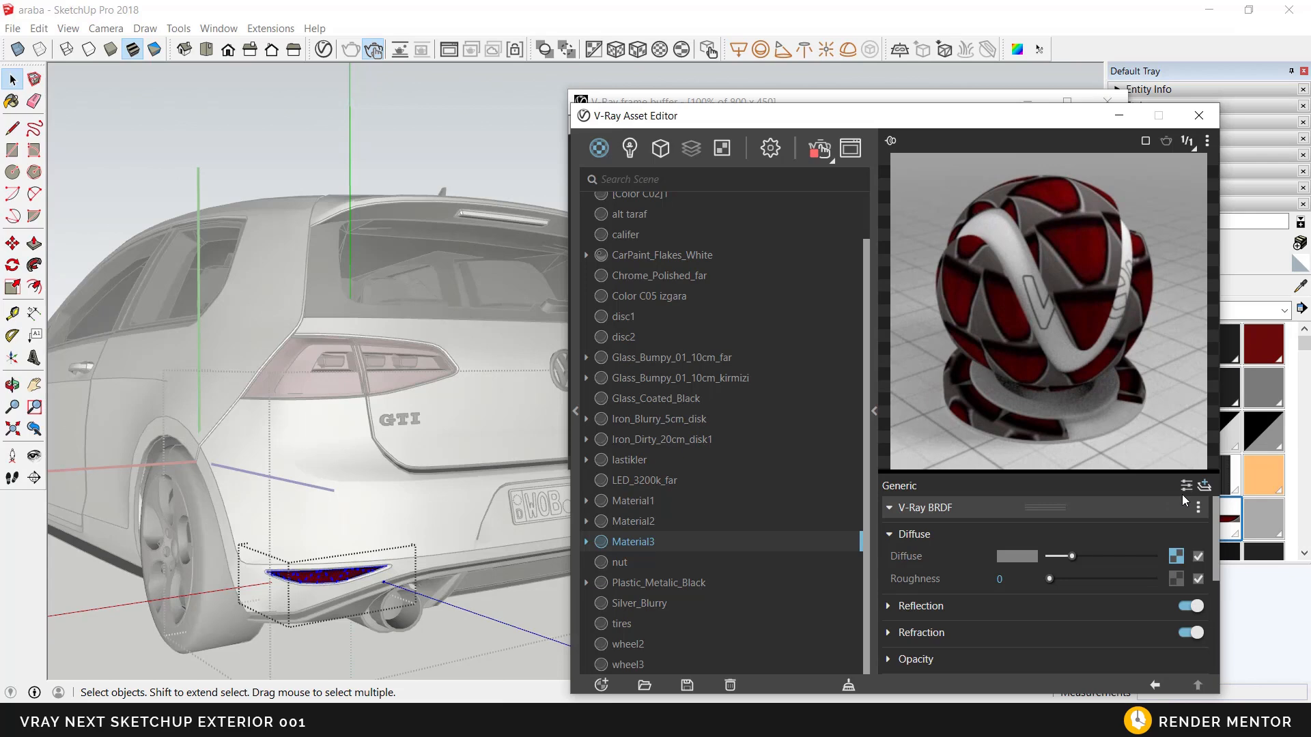
Step: Add an Emissive layer to Material3 and paste the copied texture into its emissive color
{"action": "left_click", "coordinate": [1204, 485]}
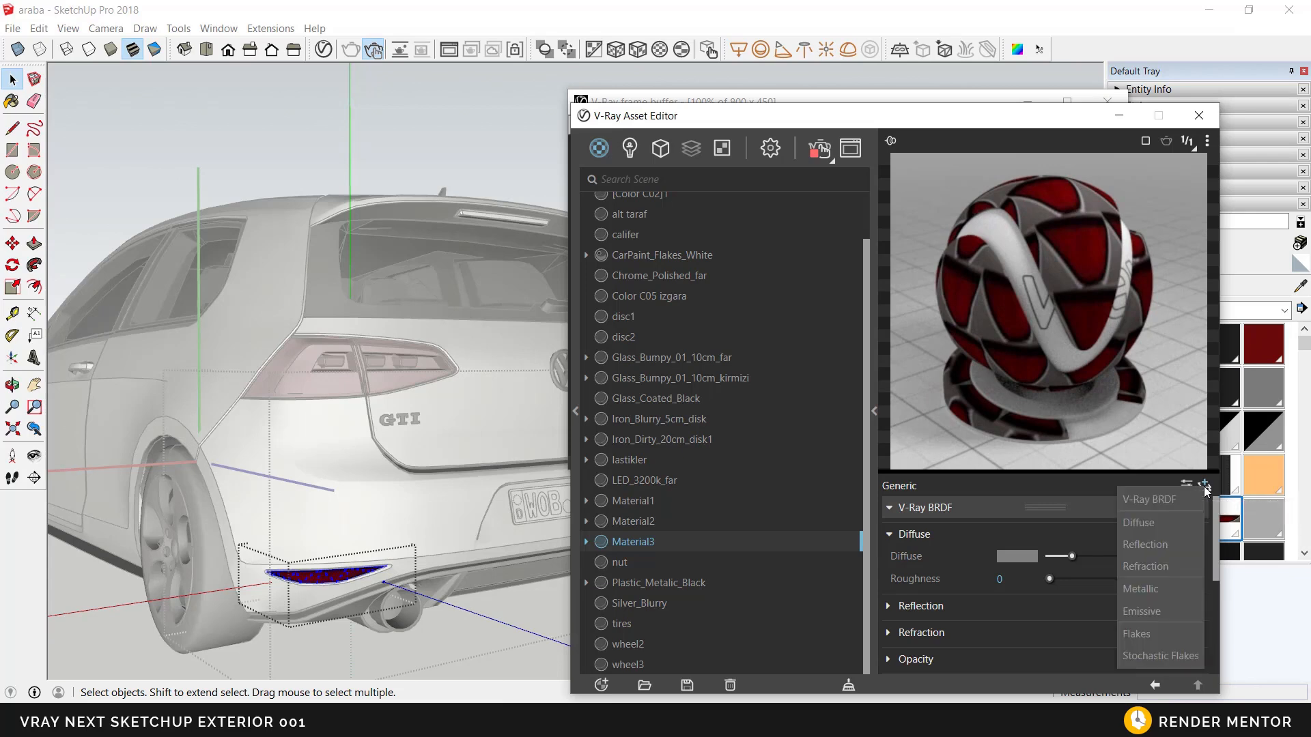
{"action": "left_click", "coordinate": [1148, 610]}
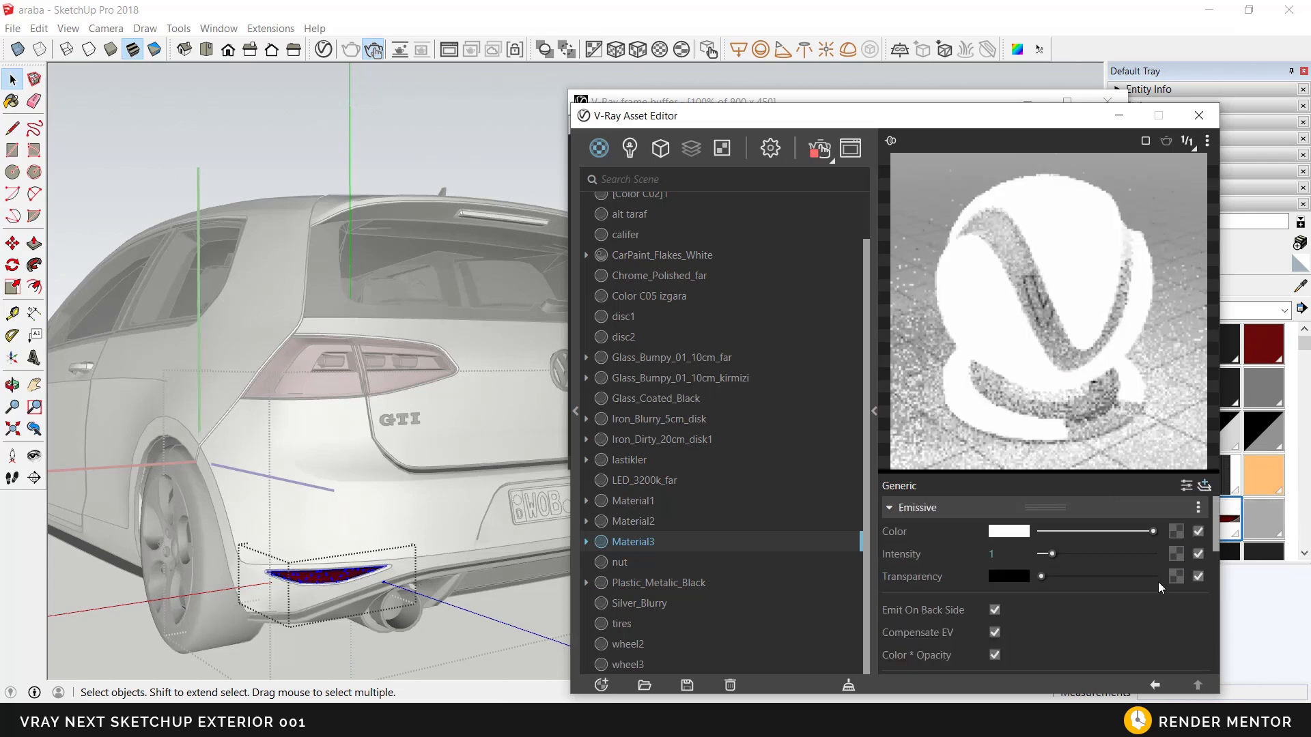
{"action": "right_click", "coordinate": [1174, 534]}
{"action": "left_click", "coordinate": [1156, 550]}
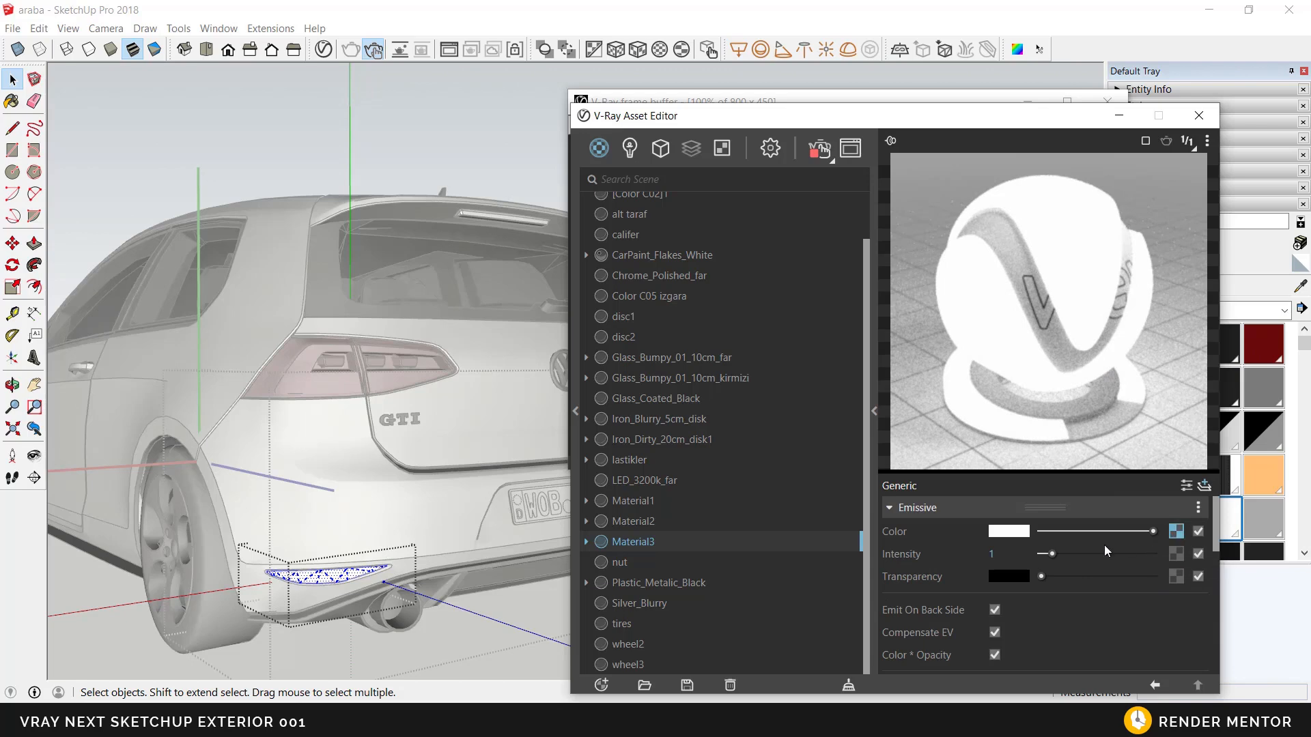
{"action": "mouse_move", "coordinate": [355, 443]}
{"action": "middle_mouse_down"}
{"action": "mouse_move", "coordinate": [338, 437]}
{"action": "mouse_move", "coordinate": [354, 418]}
{"action": "middle_mouse_up"}
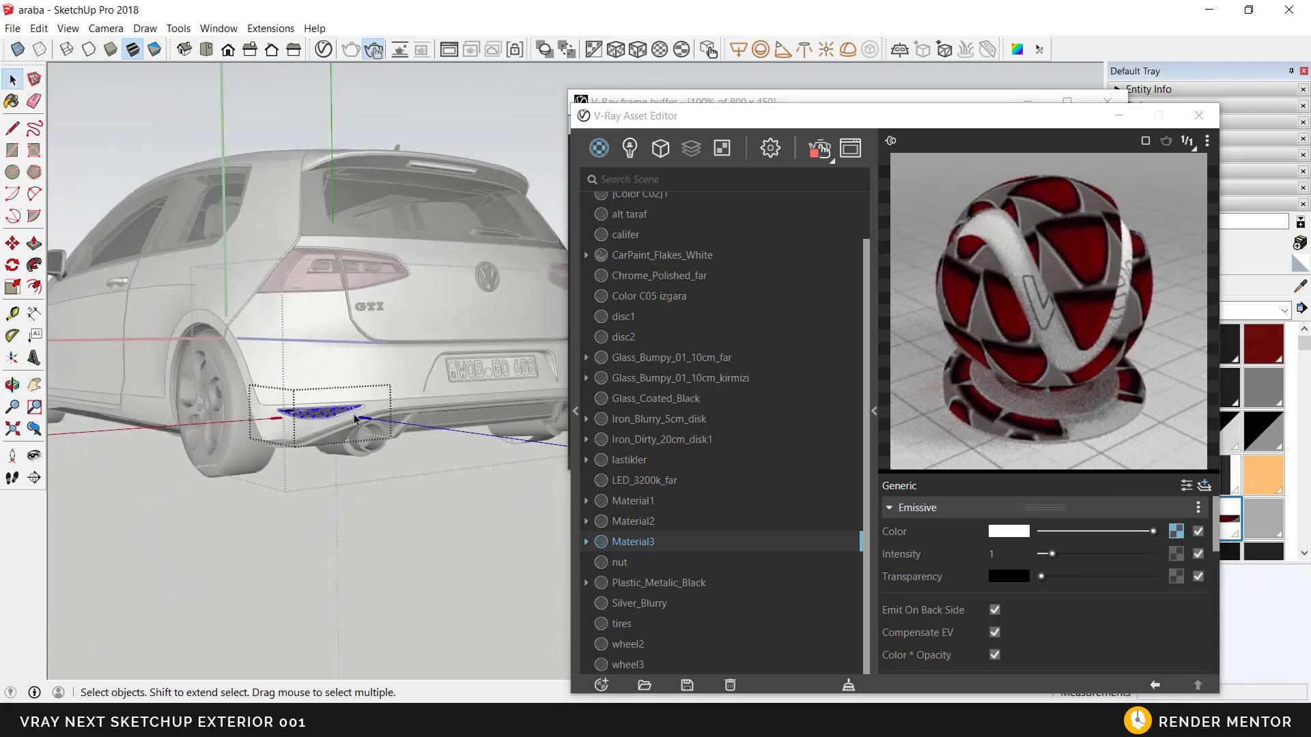
Step: Set Material3's emissive intensity to 10 and leave the bumper reflector's nested groups
{"action": "left_click", "coordinate": [1003, 555]}
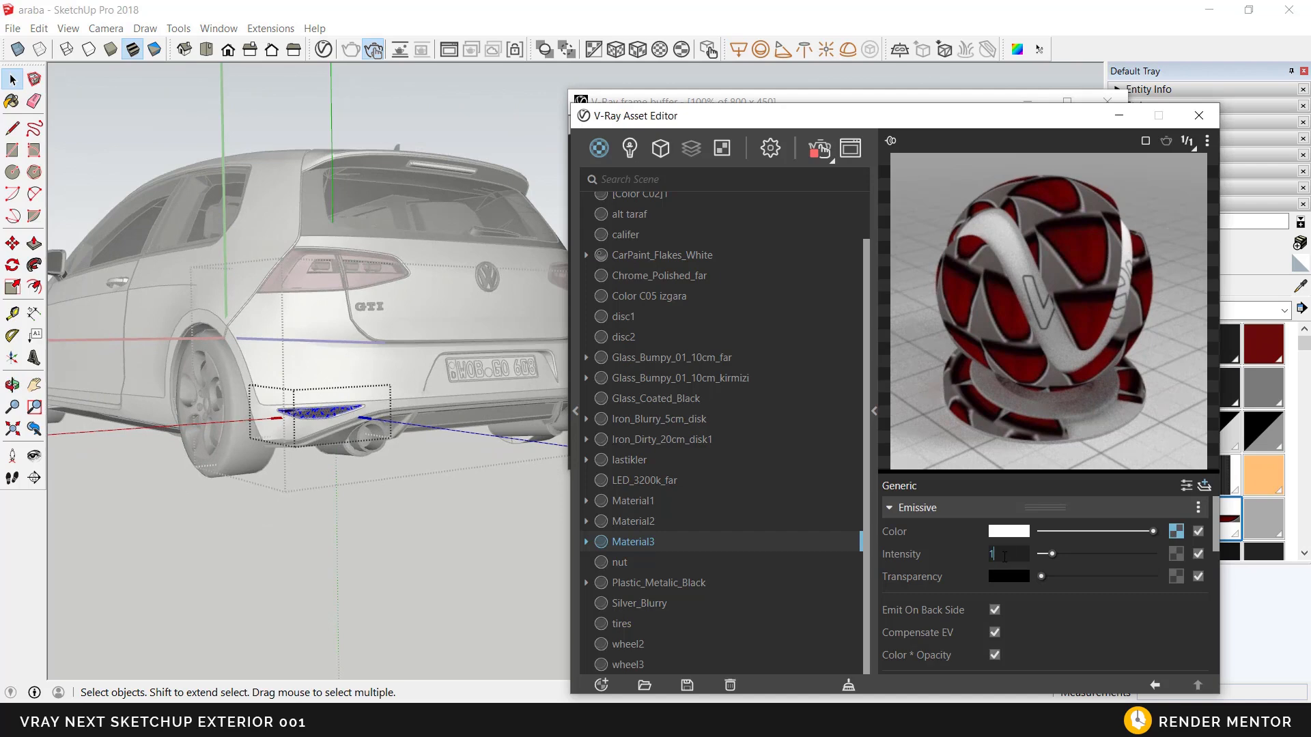
{"action": "key", "text": "Return"}
{"action": "middle_click_drag", "start_coordinate": [351, 438], "coordinate": [336, 435]}
{"action": "scroll", "coordinate": [335, 435], "scroll_direction": "up", "scroll_amount": 2}
{"action": "key", "text": "Escape"}
{"action": "scroll", "coordinate": [325, 444], "scroll_direction": "up", "scroll_amount": 1}
{"action": "key", "text": "Escape"}
{"action": "scroll", "coordinate": [325, 444], "scroll_direction": "up", "scroll_amount": 2}
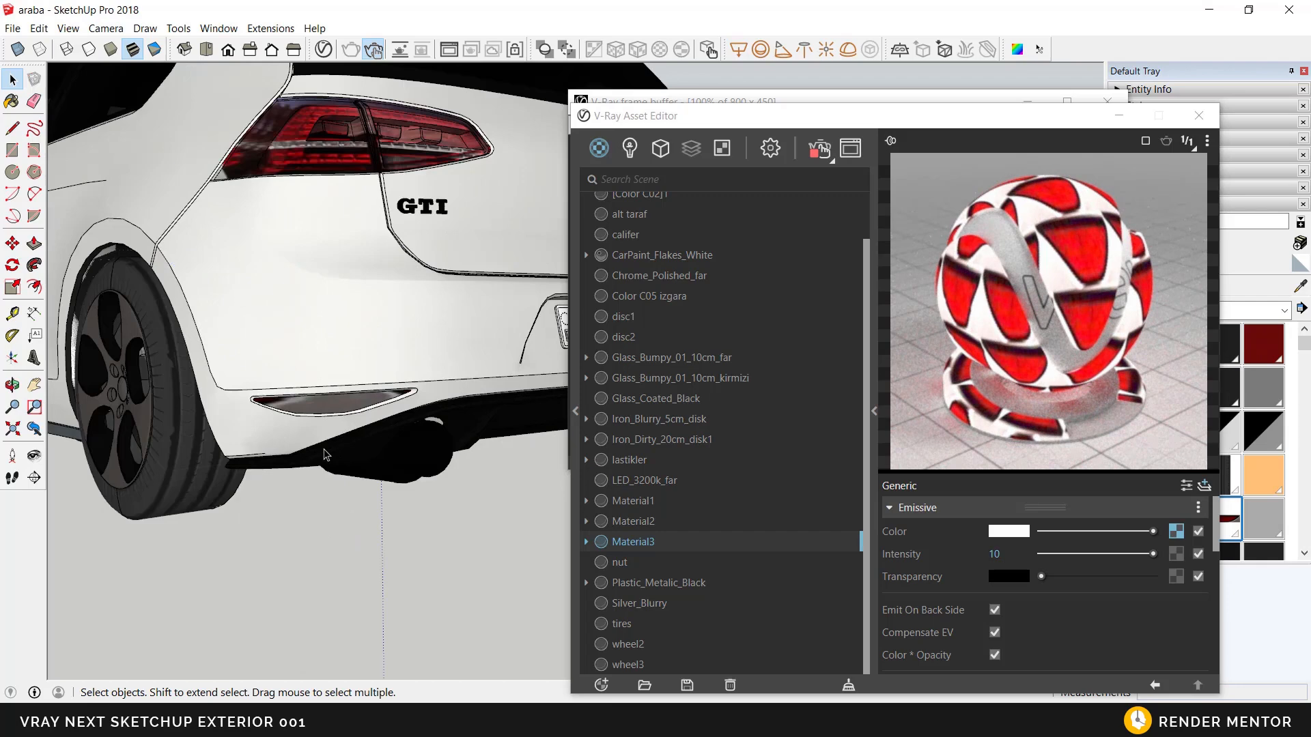
Step: Reopen the bumper reflector's group, undo the last changes and leave the group again
{"action": "double_click", "coordinate": [325, 455]}
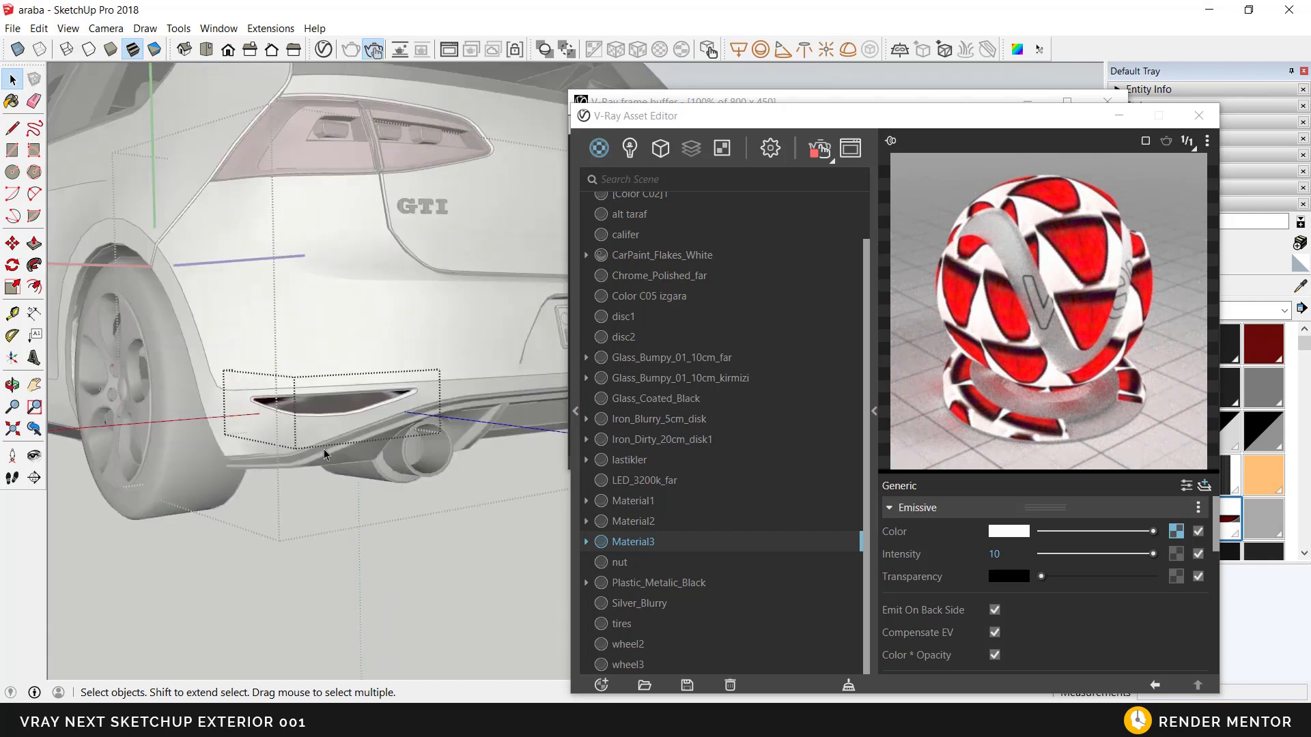
{"action": "key", "text": "ctrl+z"}
{"action": "key", "text": "ctrl+z"}
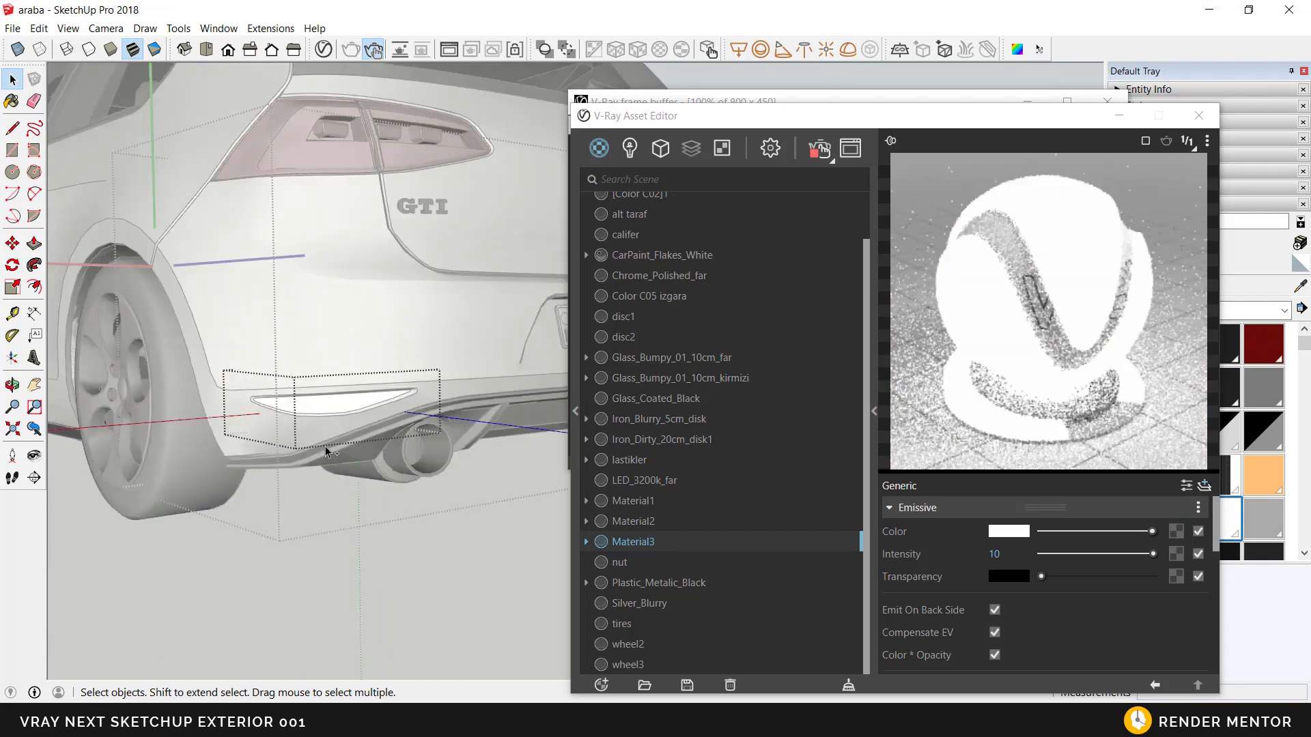
{"action": "key", "text": "ctrl+z"}
{"action": "middle_click_drag", "start_coordinate": [374, 423], "coordinate": [356, 428]}
{"action": "scroll", "coordinate": [359, 428], "scroll_direction": "down", "scroll_amount": 2}
{"action": "key", "text": "Escape"}
{"action": "key", "text": "Escape"}
{"action": "scroll", "coordinate": [380, 403], "scroll_direction": "down", "scroll_amount": 2}
Step: Examine the glow of the tail lights and bumper reflectors in the interactive render from the car's rear
{"action": "middle_click_drag", "start_coordinate": [437, 403], "coordinate": [437, 437], "text": "shift"}
{"action": "left_click_drag", "start_coordinate": [672, 120], "coordinate": [821, 245]}
{"action": "left_click_drag", "start_coordinate": [742, 103], "coordinate": [693, 99]}
{"action": "mouse_move", "coordinate": [288, 469]}
{"action": "middle_mouse_down"}
{"action": "mouse_move", "coordinate": [153, 429]}
{"action": "mouse_move", "coordinate": [205, 441]}
{"action": "mouse_move", "coordinate": [278, 489]}
{"action": "middle_mouse_up"}
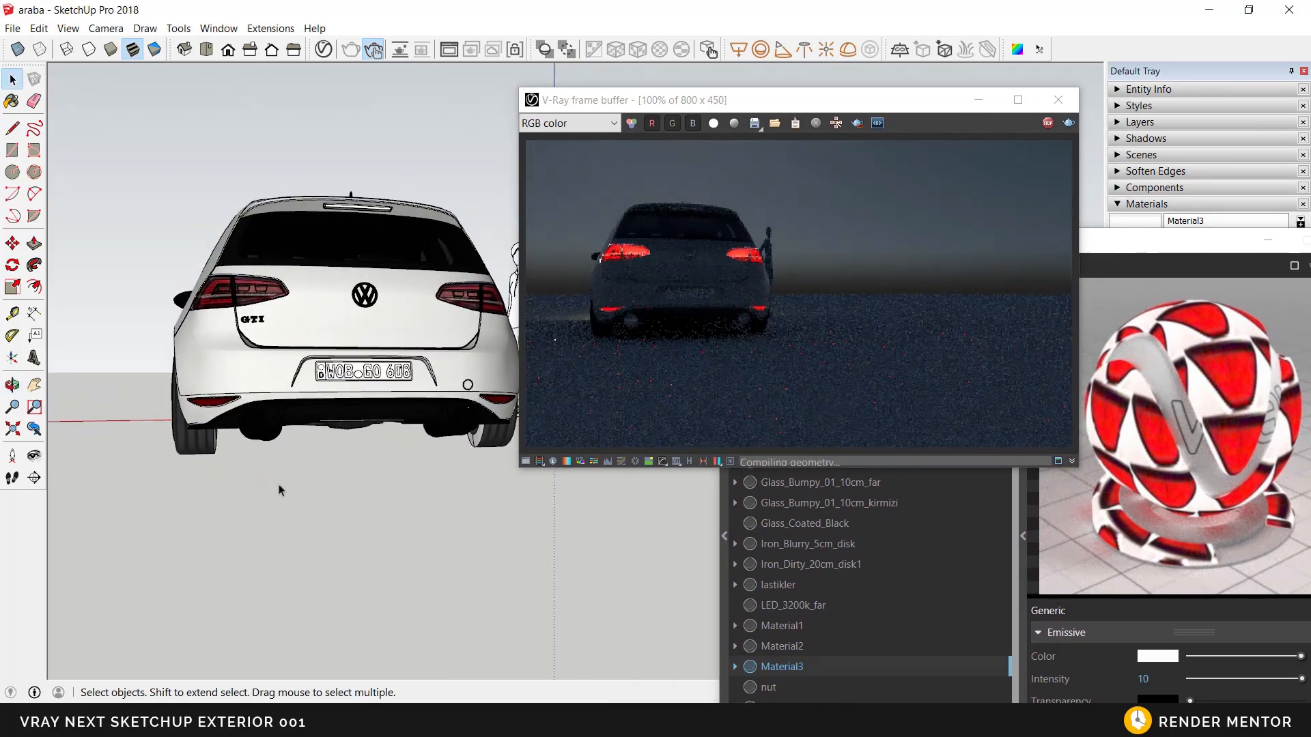
{"action": "mouse_move", "coordinate": [392, 457]}
{"action": "middle_mouse_down"}
{"action": "mouse_move", "coordinate": [410, 358]}
{"action": "mouse_move", "coordinate": [262, 380]}
{"action": "middle_mouse_up"}
{"action": "scroll", "coordinate": [401, 403], "scroll_direction": "up", "scroll_amount": 10}
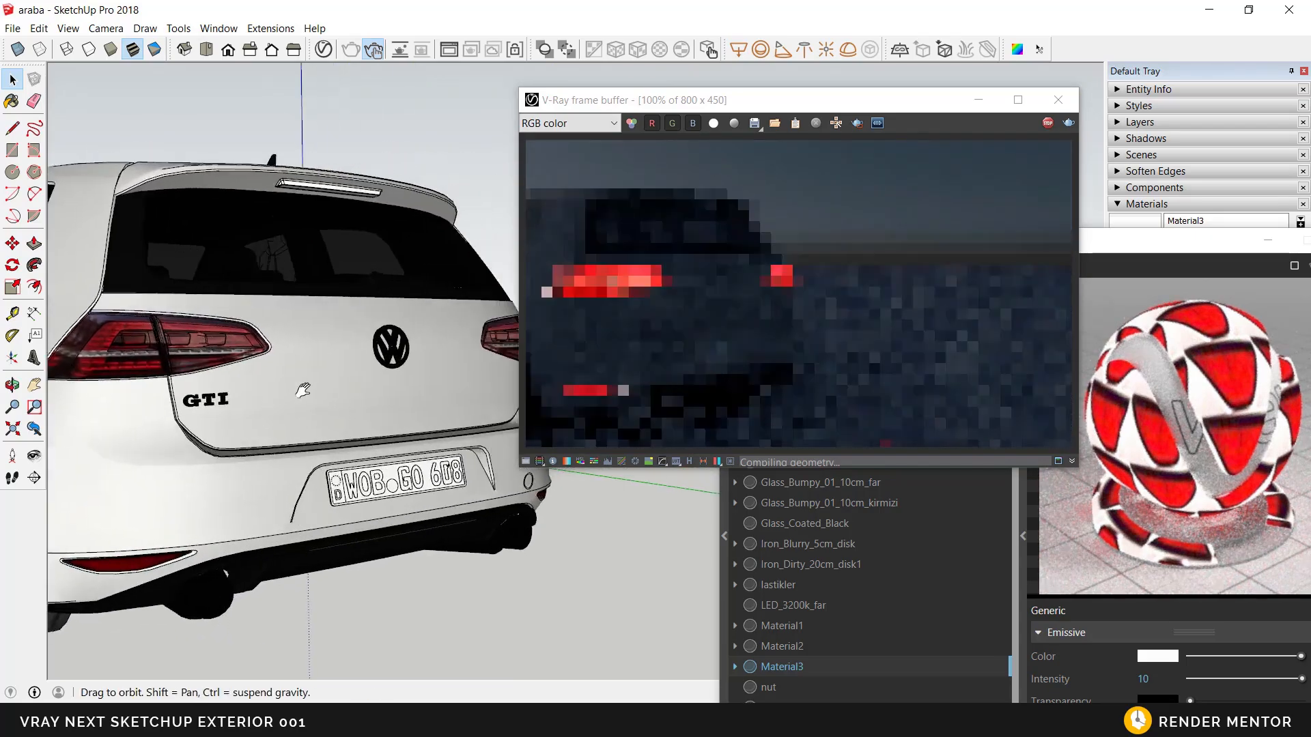
{"action": "mouse_move", "coordinate": [403, 426]}
{"action": "middle_mouse_down"}
{"action": "mouse_move", "coordinate": [603, 471]}
{"action": "mouse_move", "coordinate": [323, 387]}
{"action": "mouse_move", "coordinate": [436, 445]}
{"action": "mouse_move", "coordinate": [453, 413]}
{"action": "mouse_move", "coordinate": [397, 454]}
{"action": "middle_mouse_up"}
{"action": "scroll", "coordinate": [323, 383], "scroll_direction": "up", "scroll_amount": 3}
{"action": "scroll", "coordinate": [400, 451], "scroll_direction": "down", "scroll_amount": 4}
{"action": "mouse_move", "coordinate": [342, 419]}
{"action": "middle_mouse_down", "text": "shift"}
{"action": "mouse_move", "coordinate": [437, 614]}
{"action": "mouse_move", "coordinate": [432, 394]}
{"action": "middle_mouse_up", "text": "shift"}
{"action": "scroll", "coordinate": [349, 318], "scroll_direction": "up", "scroll_amount": 6}
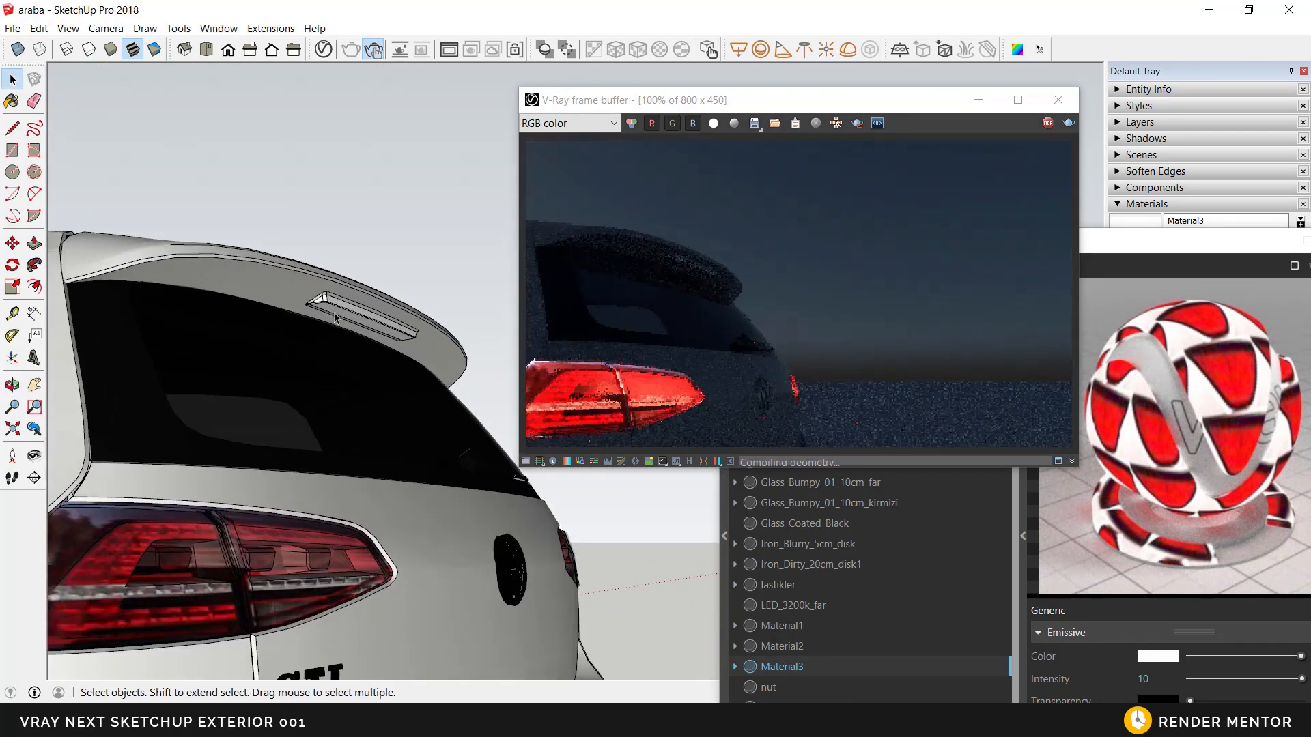
Step: Stop the interactive render and close the V-Ray frame buffer
{"action": "mouse_move", "coordinate": [351, 322]}
{"action": "middle_mouse_down"}
{"action": "mouse_move", "coordinate": [456, 307]}
{"action": "mouse_move", "coordinate": [351, 301]}
{"action": "mouse_move", "coordinate": [305, 327]}
{"action": "middle_mouse_up"}
{"action": "scroll", "coordinate": [327, 313], "scroll_direction": "up", "scroll_amount": 1}
{"action": "left_click", "coordinate": [1048, 130]}
{"action": "left_click", "coordinate": [1058, 101]}
Step: Open the nested group of the brake light under the roof spoiler and group its lens face
{"action": "mouse_move", "coordinate": [321, 350]}
{"action": "middle_mouse_down"}
{"action": "mouse_move", "coordinate": [389, 402]}
{"action": "mouse_move", "coordinate": [438, 285]}
{"action": "mouse_move", "coordinate": [387, 286]}
{"action": "mouse_move", "coordinate": [410, 305]}
{"action": "middle_mouse_up"}
{"action": "scroll", "coordinate": [436, 280], "scroll_direction": "up", "scroll_amount": 1}
{"action": "double_click", "coordinate": [435, 268]}
{"action": "double_click", "coordinate": [435, 268]}
{"action": "left_click", "coordinate": [415, 263]}
{"action": "right_click", "coordinate": [410, 305]}
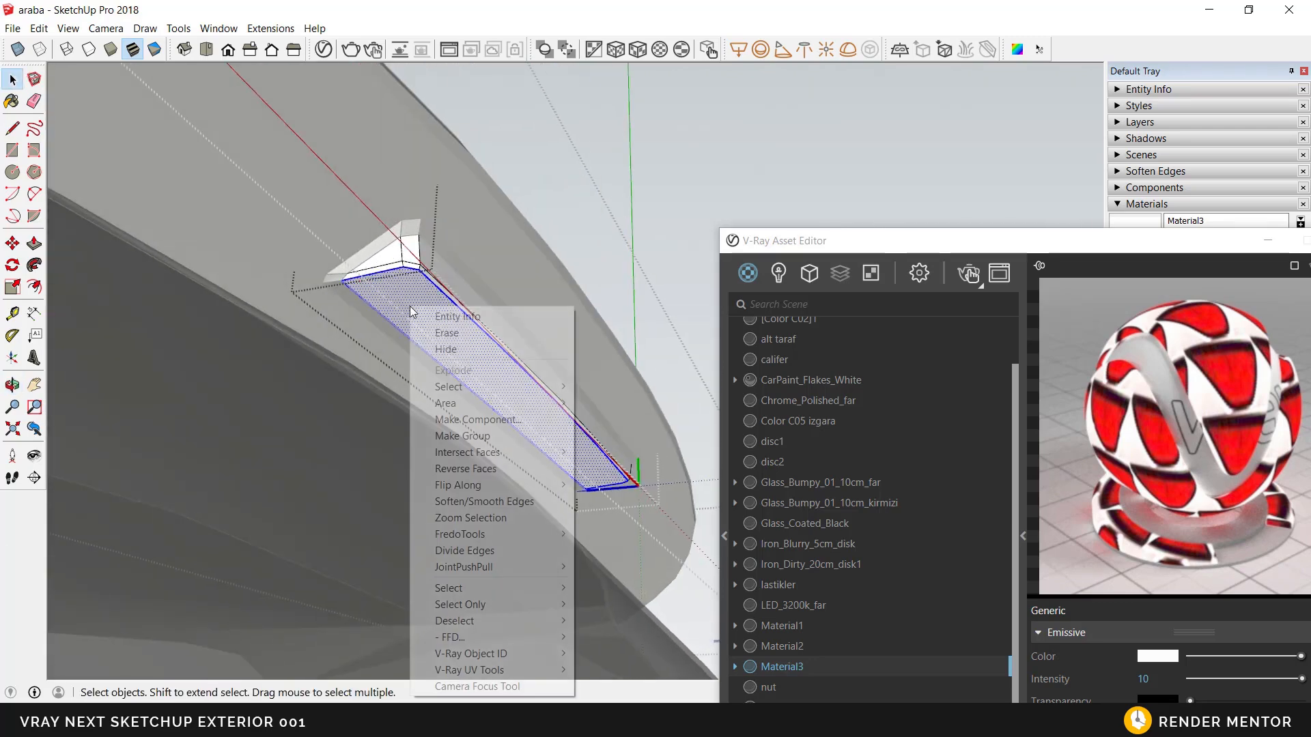
{"action": "left_click", "coordinate": [490, 435]}
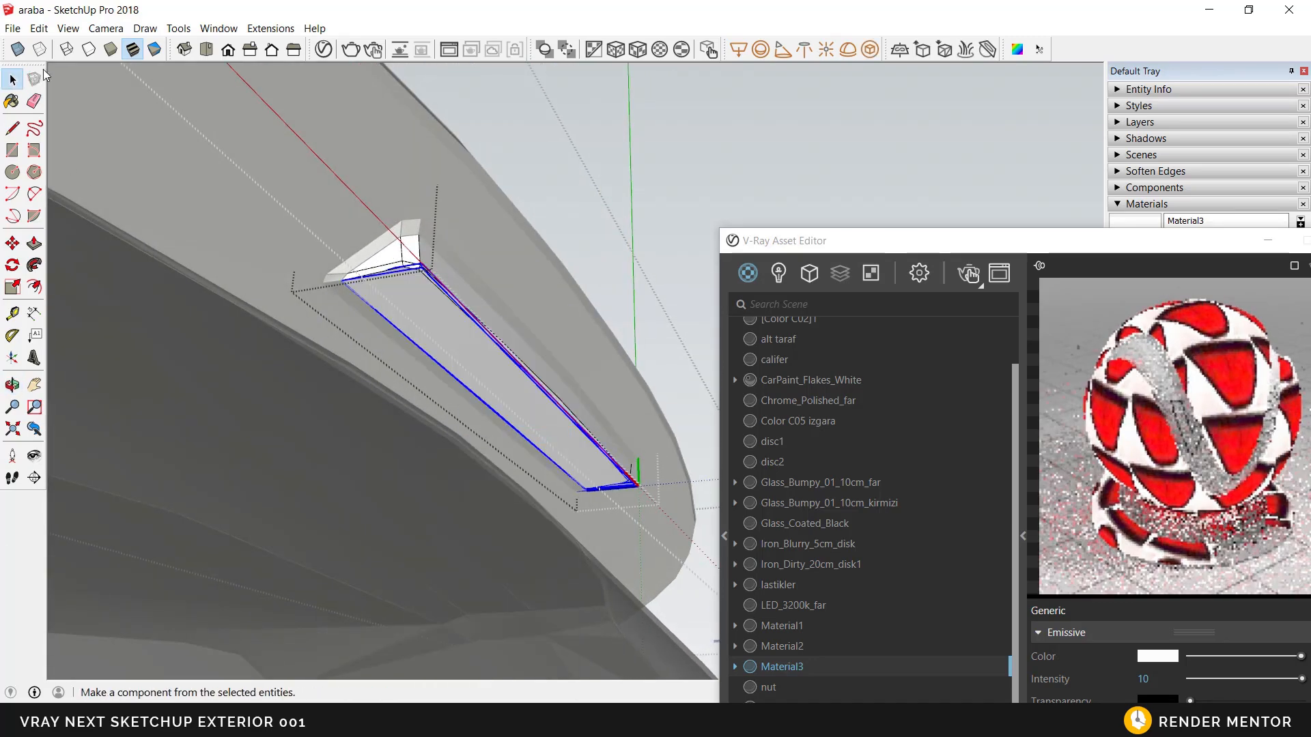
Step: Move the grouped lens face out of its parent groups by cutting it and pasting it in place
{"action": "left_click", "coordinate": [39, 28]}
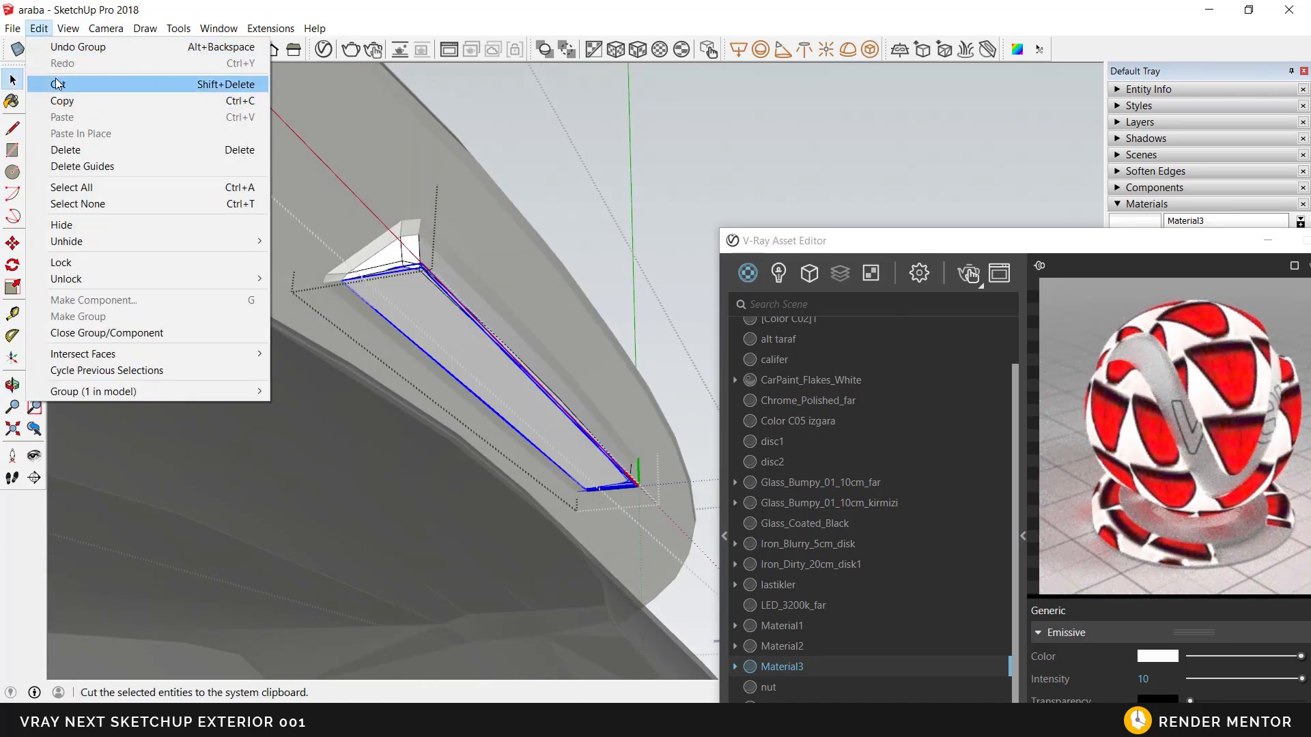
{"action": "left_click", "coordinate": [58, 84]}
{"action": "left_click", "coordinate": [39, 28]}
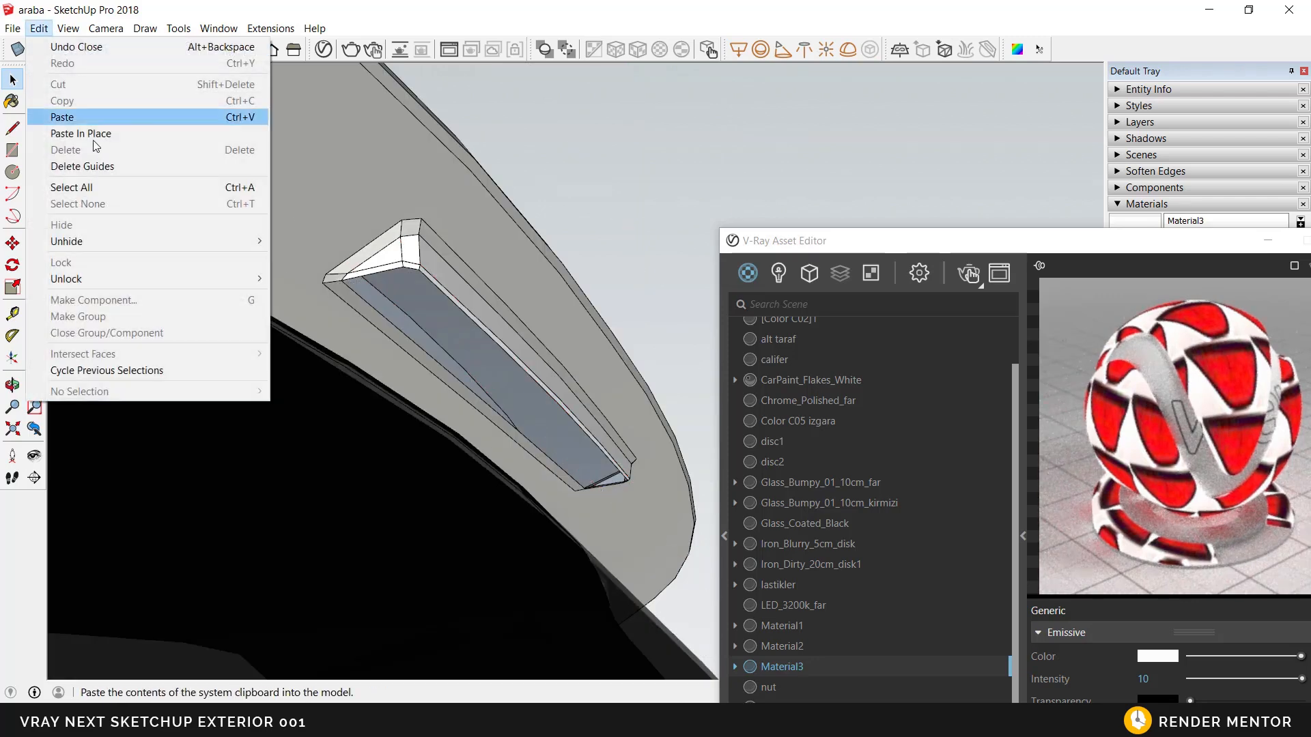
{"action": "left_click", "coordinate": [94, 133]}
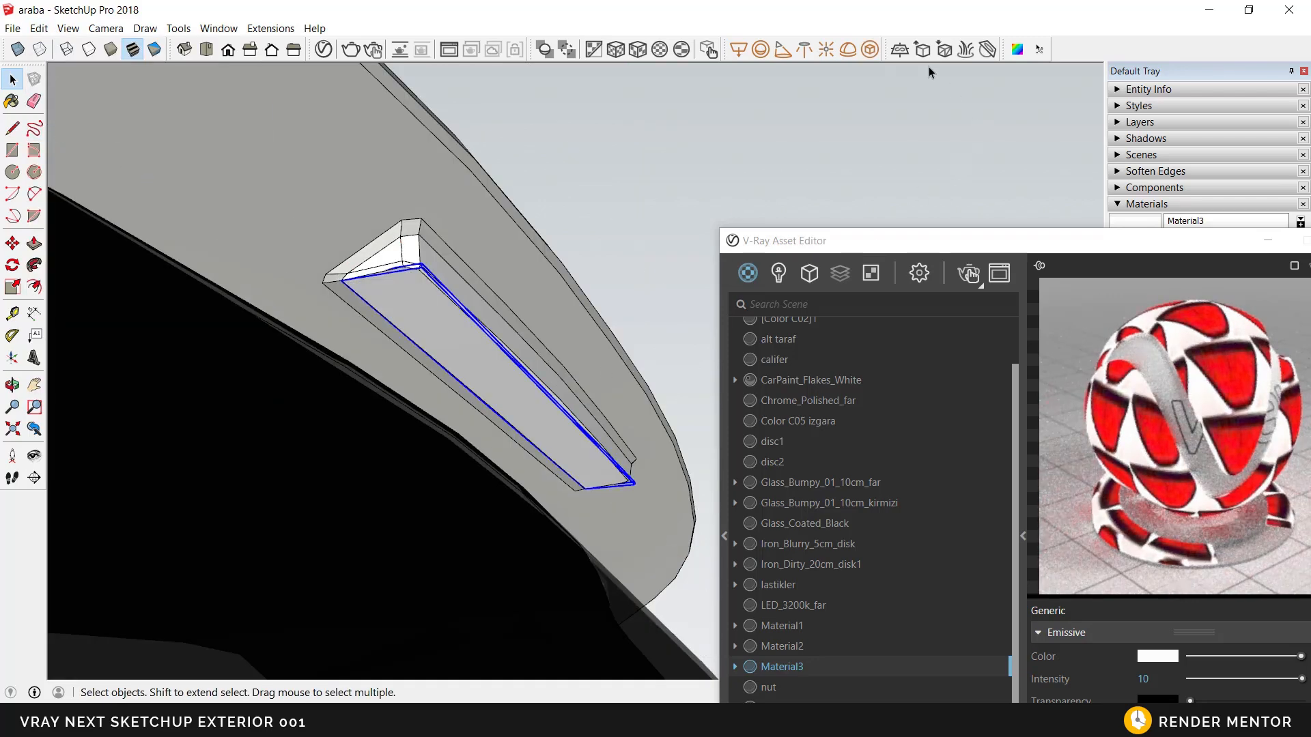
Step: Convert the pasted lens group under the roof spoiler into a V-Ray mesh light
{"action": "left_click", "coordinate": [870, 50]}
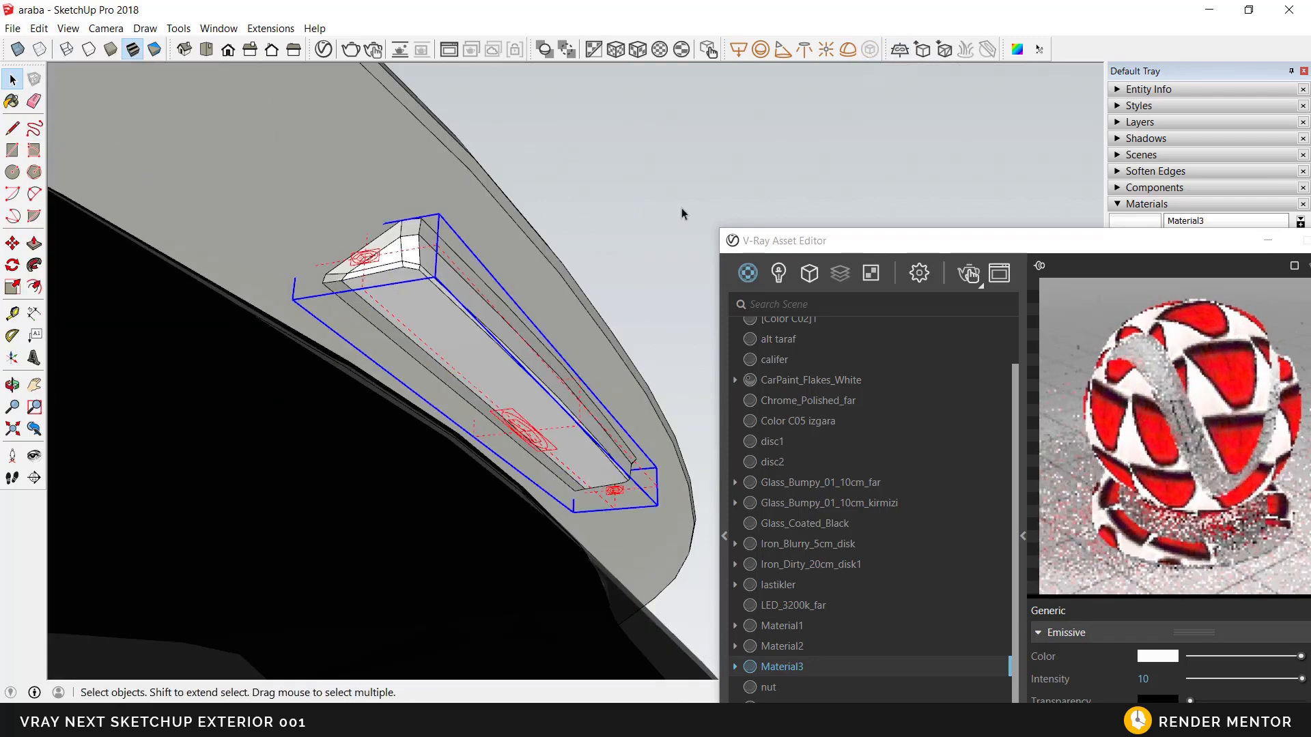
{"action": "scroll", "coordinate": [548, 347], "scroll_direction": "down", "scroll_amount": 10}
{"action": "middle_click_drag", "start_coordinate": [543, 369], "coordinate": [536, 420]}
{"action": "scroll", "coordinate": [536, 419], "scroll_direction": "down", "scroll_amount": 1}
Step: Show the Mesh Light's parameters in the V-Ray Asset Editor
{"action": "left_click", "coordinate": [899, 239]}
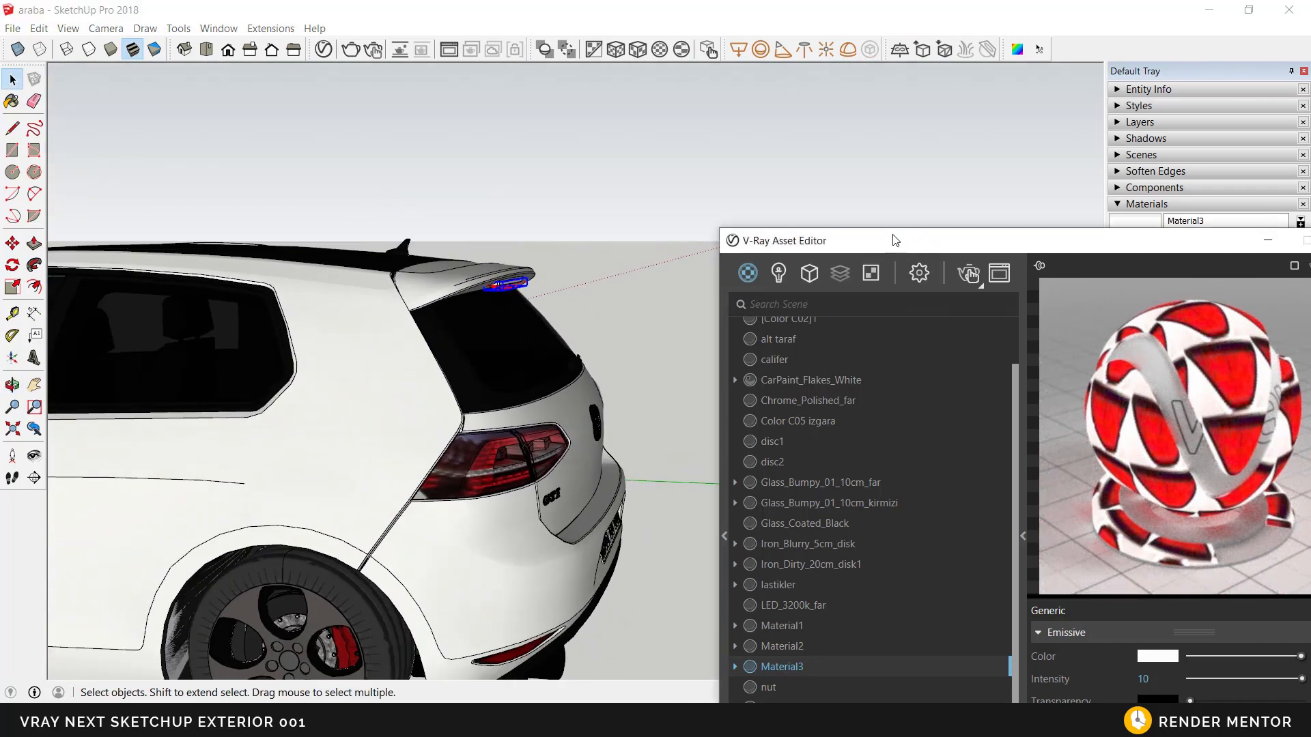
{"action": "left_click_drag", "start_coordinate": [899, 242], "coordinate": [801, 163]}
{"action": "left_click", "coordinate": [681, 195]}
{"action": "left_click", "coordinate": [676, 296]}
Step: Start an interactive render with the spoiler light and the car's rear corner in view
{"action": "middle_click_drag", "start_coordinate": [529, 458], "coordinate": [289, 452]}
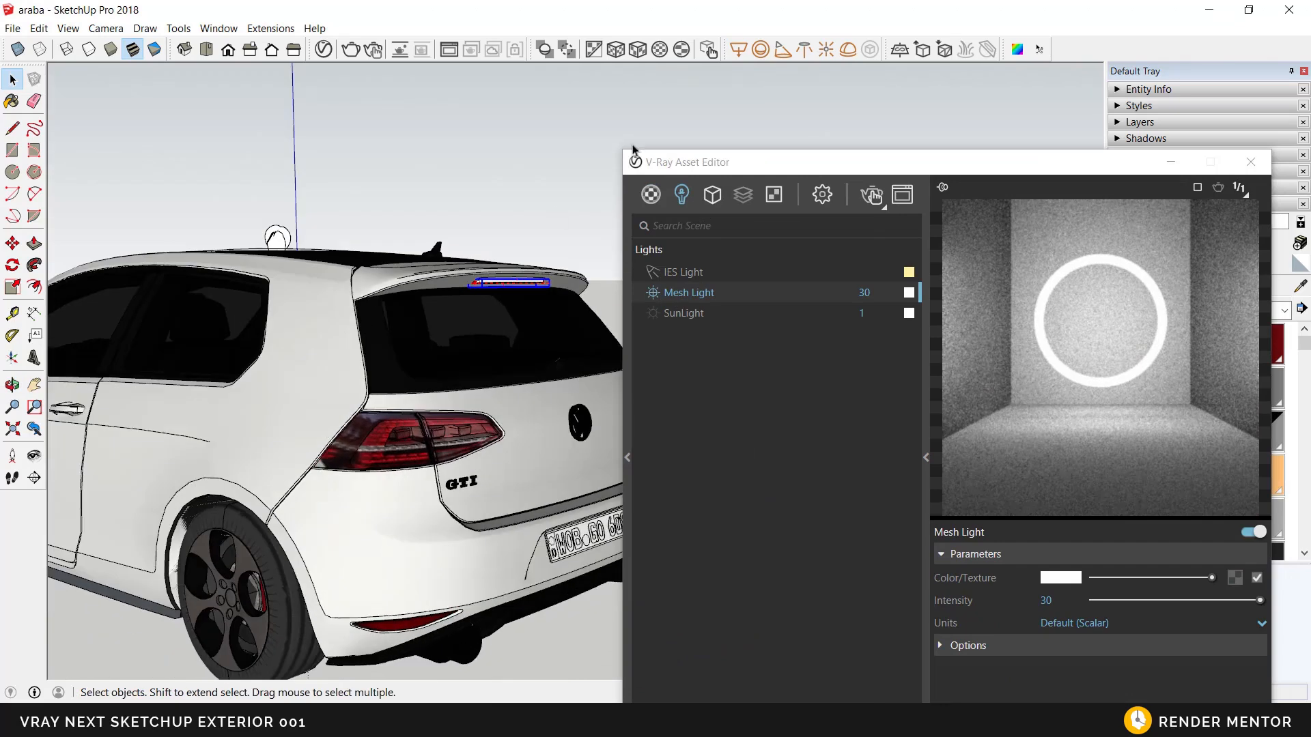
{"action": "left_click", "coordinate": [372, 49]}
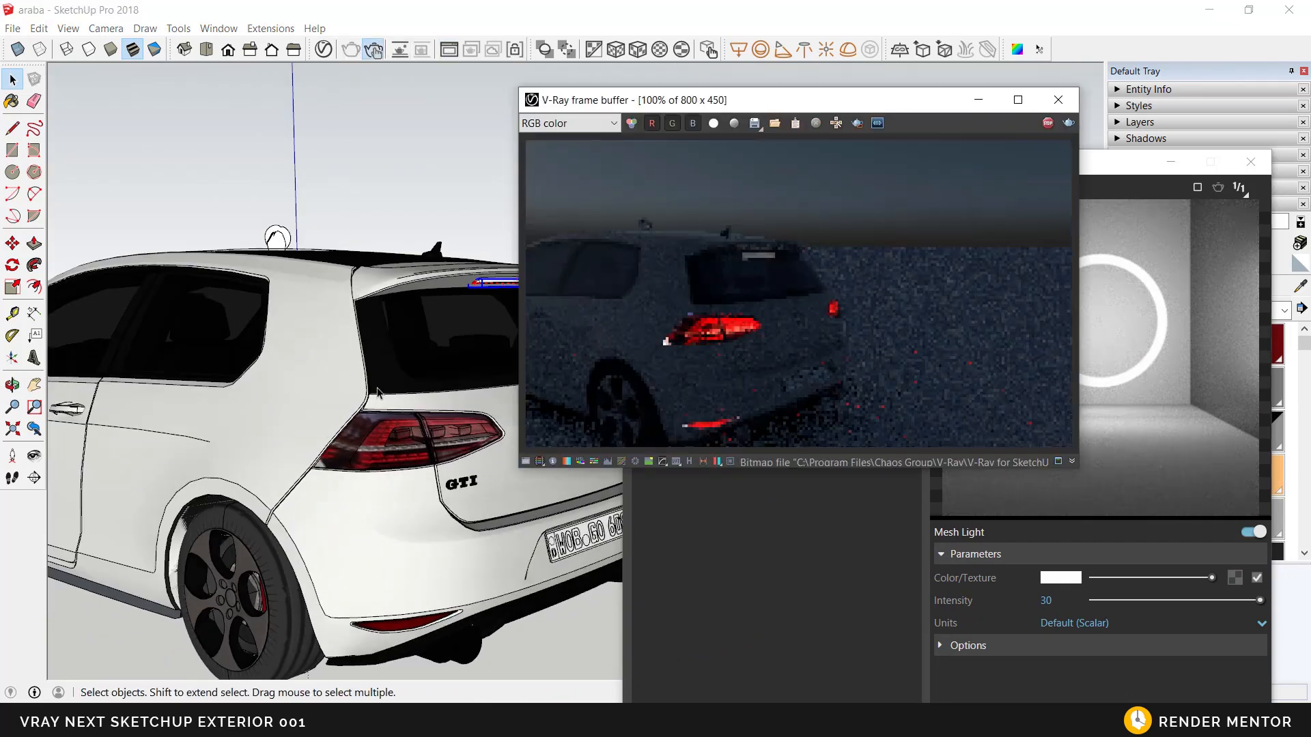
{"action": "middle_click_drag", "start_coordinate": [376, 395], "coordinate": [587, 366]}
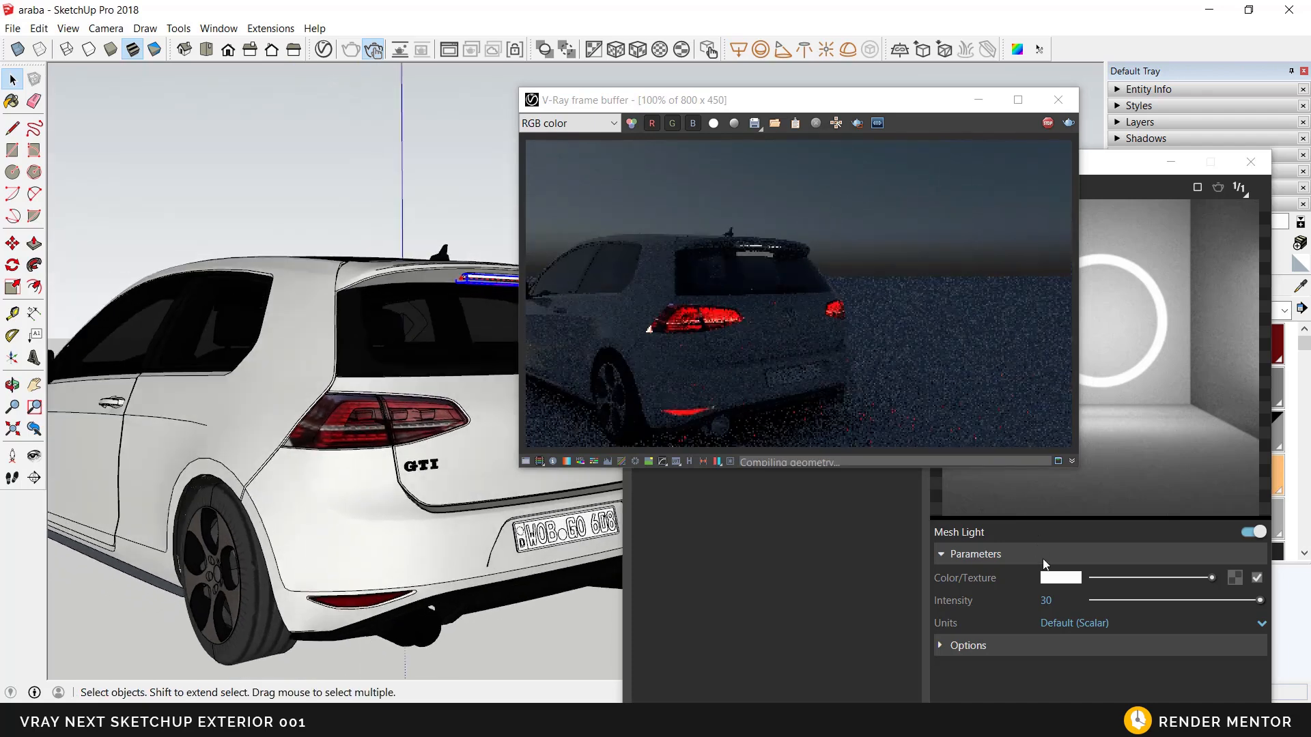
Step: Set the Mesh Light's color to pale yellow with R 1, G 0,971 and B 0,623
{"action": "left_click", "coordinate": [1054, 580]}
{"action": "left_click", "coordinate": [761, 248]}
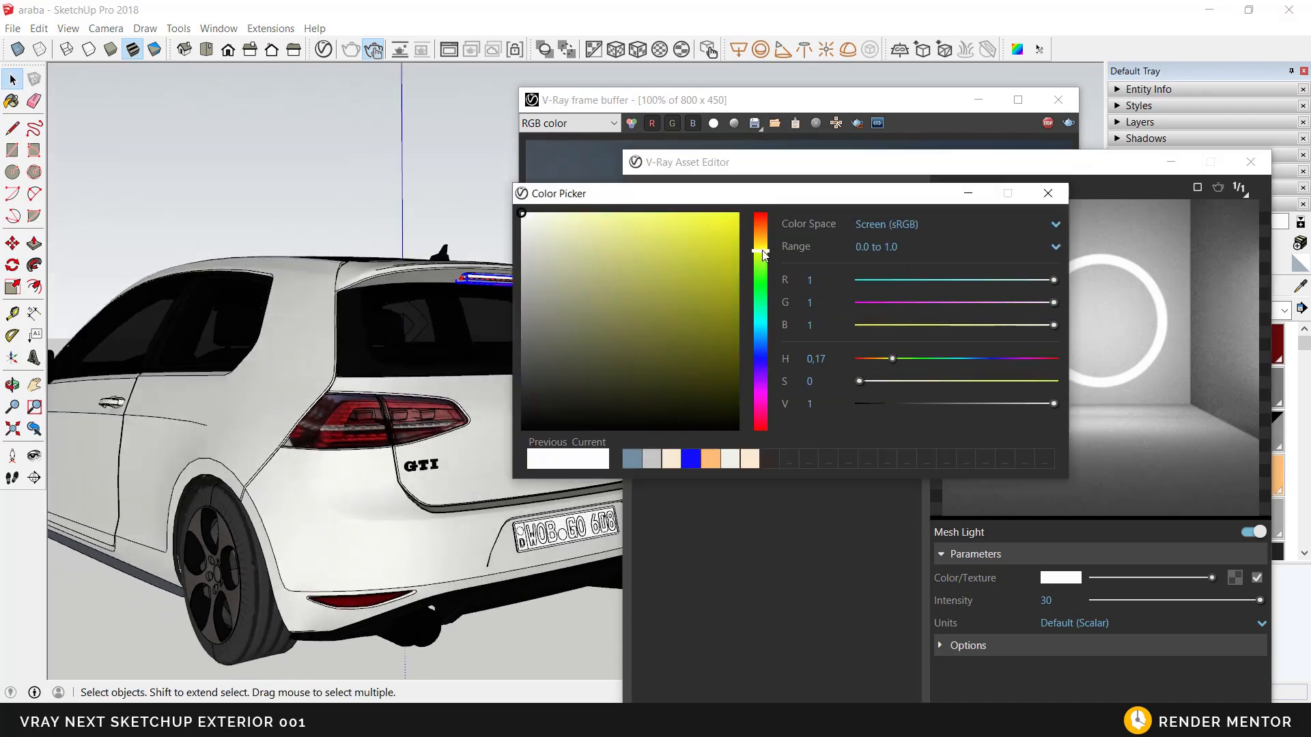
{"action": "left_click", "coordinate": [603, 213]}
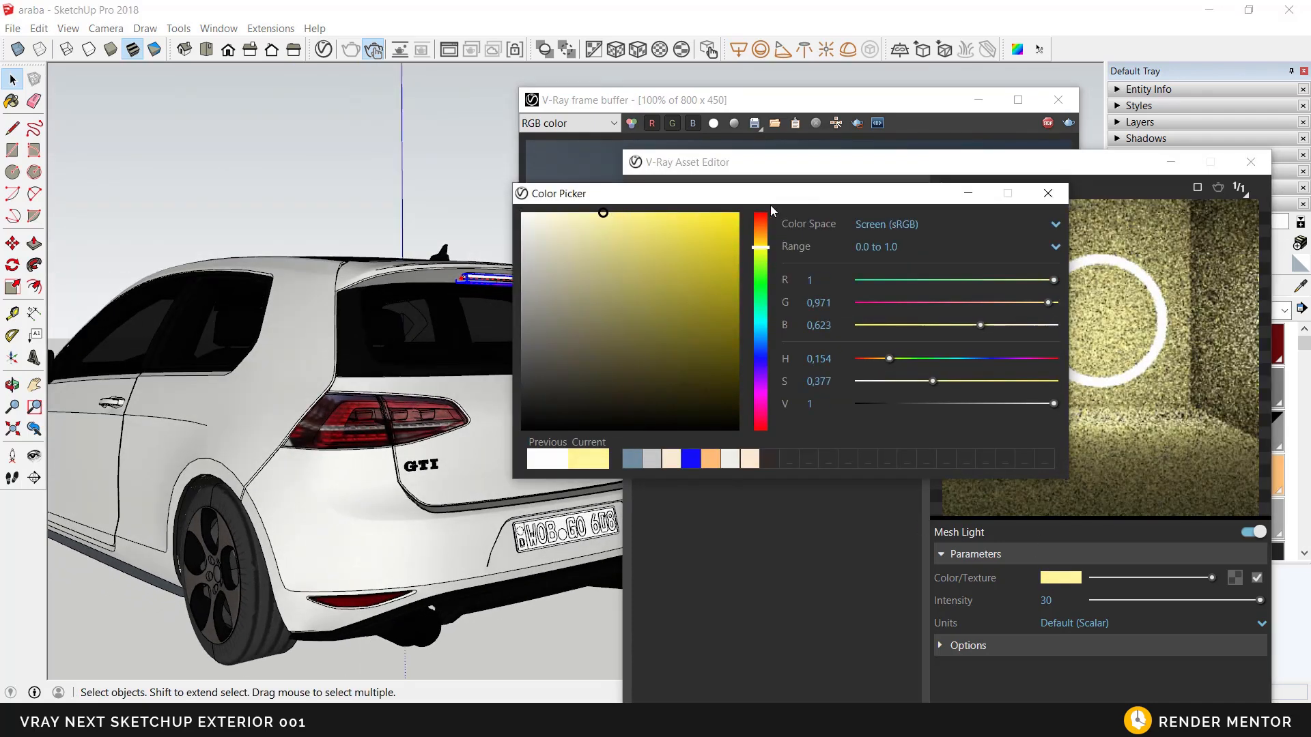
{"action": "left_click_drag", "start_coordinate": [729, 107], "coordinate": [221, 71]}
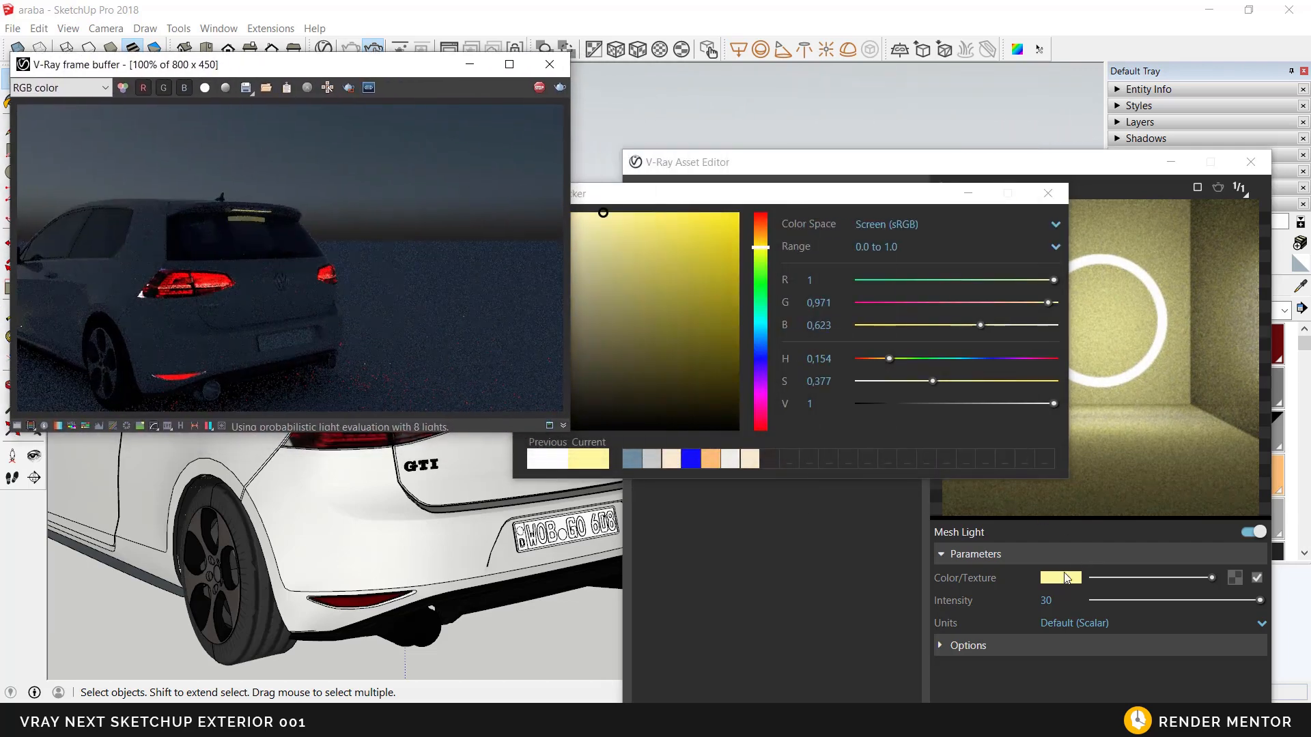
{"action": "left_click", "coordinate": [1048, 193]}
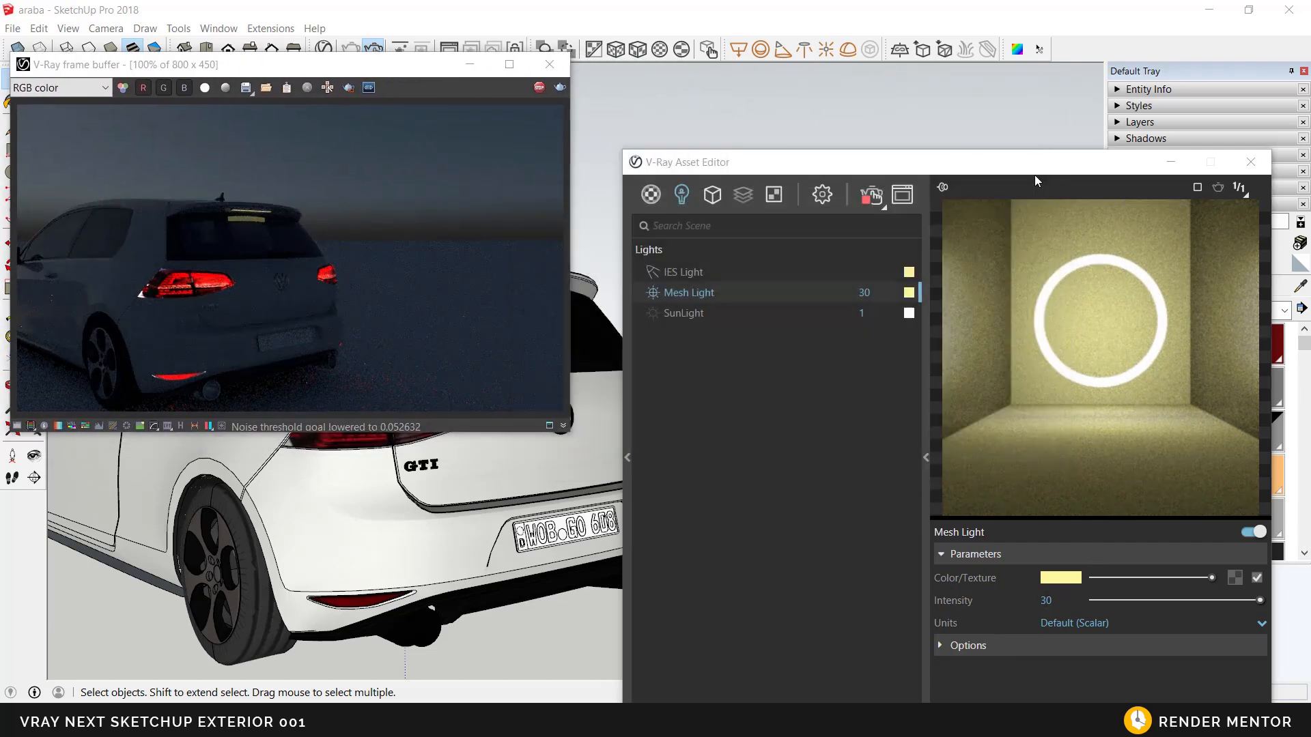
Step: Turn off Affect Reflections in the Mesh Light's options
{"action": "left_click_drag", "start_coordinate": [1032, 172], "coordinate": [1011, 101]}
{"action": "left_click", "coordinate": [965, 572]}
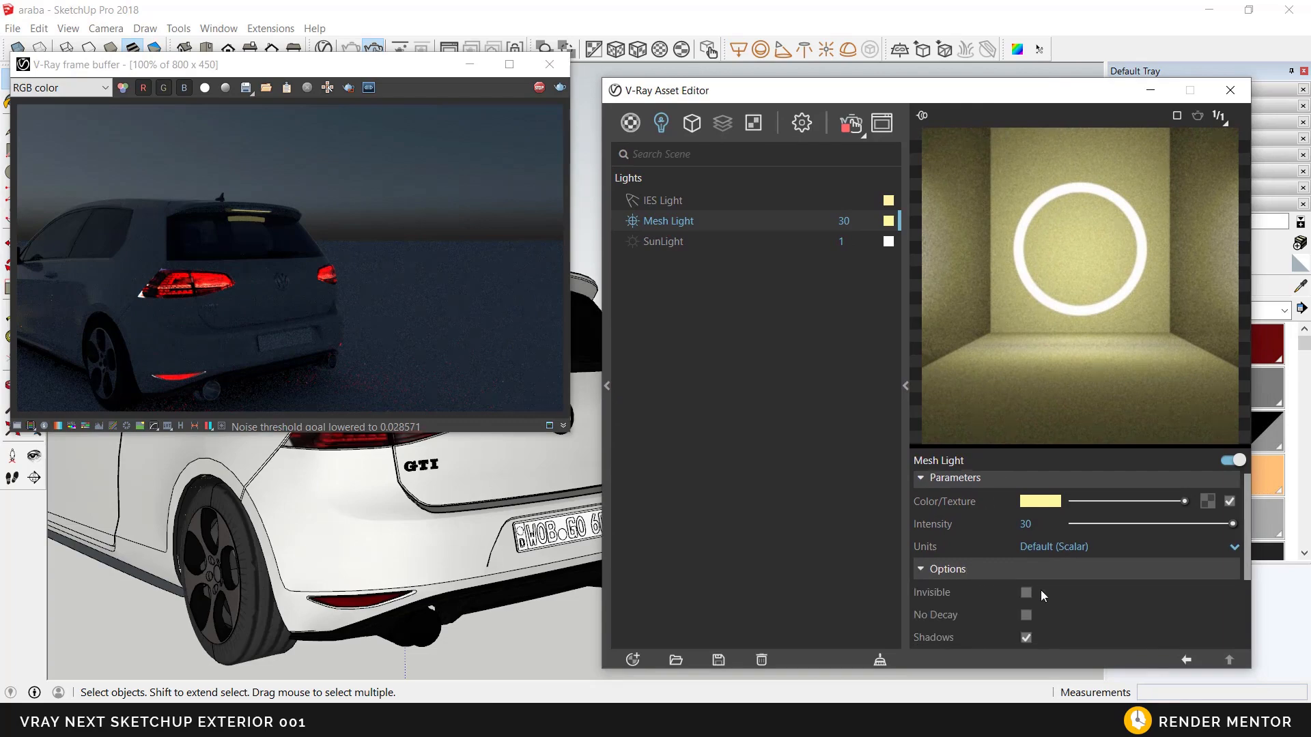
{"action": "scroll", "coordinate": [1039, 599], "scroll_direction": "down", "scroll_amount": 3}
{"action": "left_click", "coordinate": [1026, 612]}
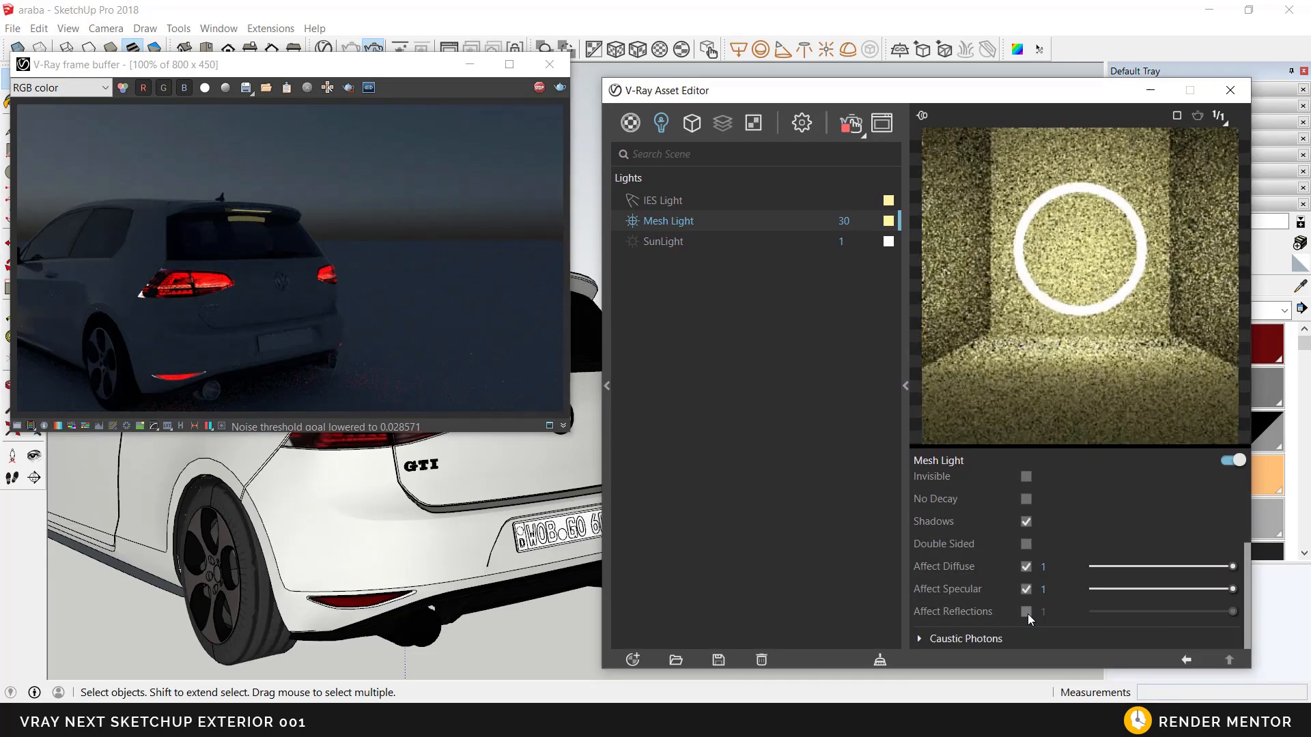
Step: Examine the car's lights in the interactive render from the rear, side and front
{"action": "middle_click", "coordinate": [294, 541]}
{"action": "middle_click_drag", "start_coordinate": [294, 541], "coordinate": [407, 533]}
{"action": "scroll", "coordinate": [404, 533], "scroll_direction": "down", "scroll_amount": 4}
{"action": "mouse_move", "coordinate": [175, 507]}
{"action": "middle_mouse_down"}
{"action": "mouse_move", "coordinate": [365, 495]}
{"action": "mouse_move", "coordinate": [408, 568]}
{"action": "mouse_move", "coordinate": [464, 548]}
{"action": "middle_mouse_up"}
{"action": "scroll", "coordinate": [365, 495], "scroll_direction": "down", "scroll_amount": 3}
{"action": "scroll", "coordinate": [422, 564], "scroll_direction": "down", "scroll_amount": 1}
{"action": "mouse_move", "coordinate": [436, 626]}
{"action": "middle_mouse_down"}
{"action": "mouse_move", "coordinate": [519, 584]}
{"action": "mouse_move", "coordinate": [522, 569]}
{"action": "mouse_move", "coordinate": [432, 531]}
{"action": "middle_mouse_up"}
{"action": "scroll", "coordinate": [523, 570], "scroll_direction": "down", "scroll_amount": 1}
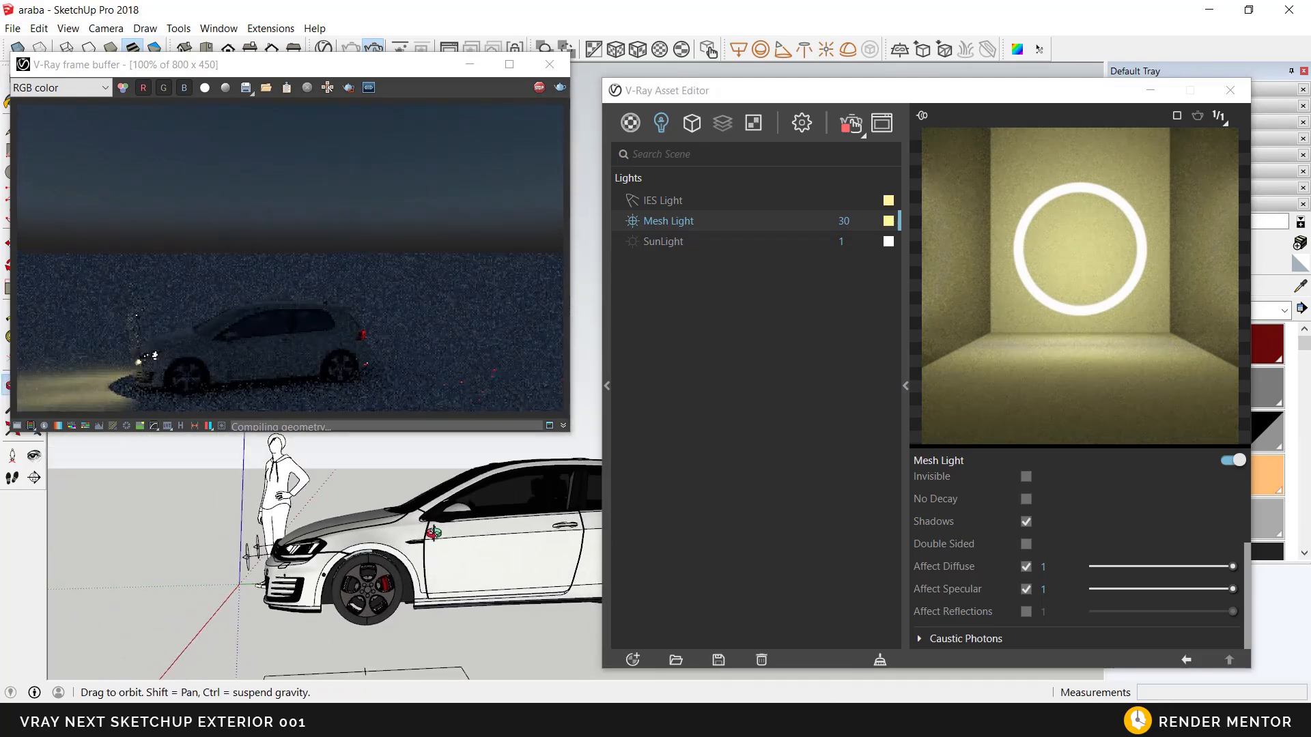
{"action": "scroll", "coordinate": [447, 561], "scroll_direction": "down", "scroll_amount": 1}
{"action": "mouse_move", "coordinate": [466, 573]}
{"action": "middle_mouse_down"}
{"action": "mouse_move", "coordinate": [347, 522]}
{"action": "mouse_move", "coordinate": [379, 558]}
{"action": "middle_mouse_up"}
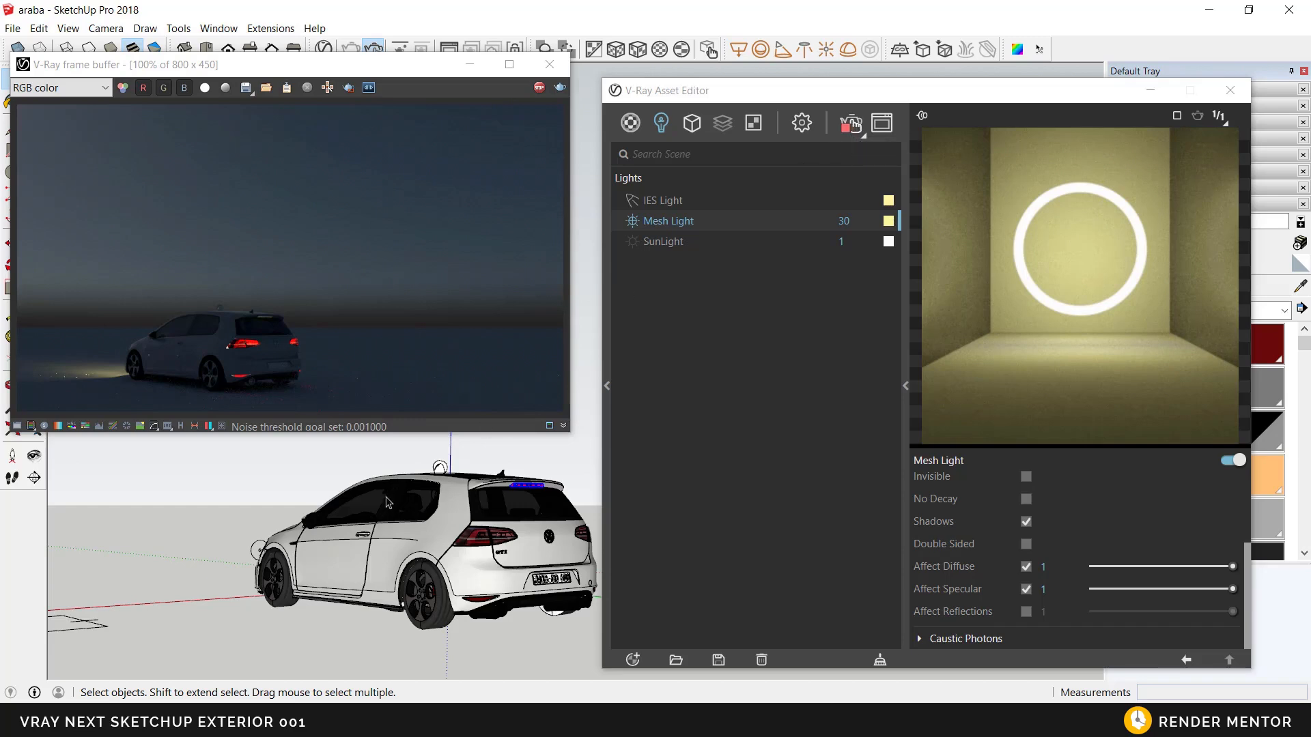
{"action": "mouse_move", "coordinate": [421, 527]}
{"action": "middle_mouse_down"}
{"action": "mouse_move", "coordinate": [491, 638]}
{"action": "mouse_move", "coordinate": [439, 626]}
{"action": "mouse_move", "coordinate": [539, 546]}
{"action": "middle_mouse_up"}
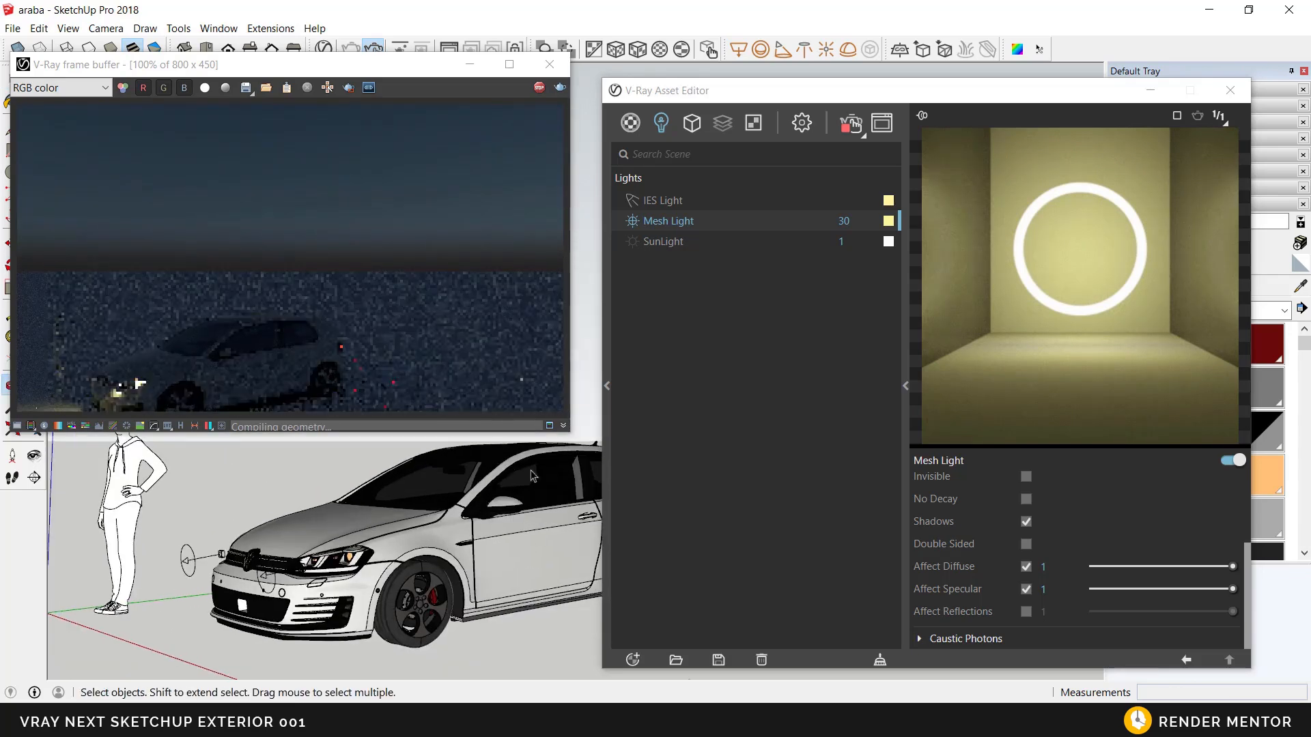
Step: Stop the interactive render and enable the V-Ray render denoiser with the NVIDIA AI engine
{"action": "left_click", "coordinate": [538, 89]}
{"action": "middle_click_drag", "start_coordinate": [460, 587], "coordinate": [522, 557]}
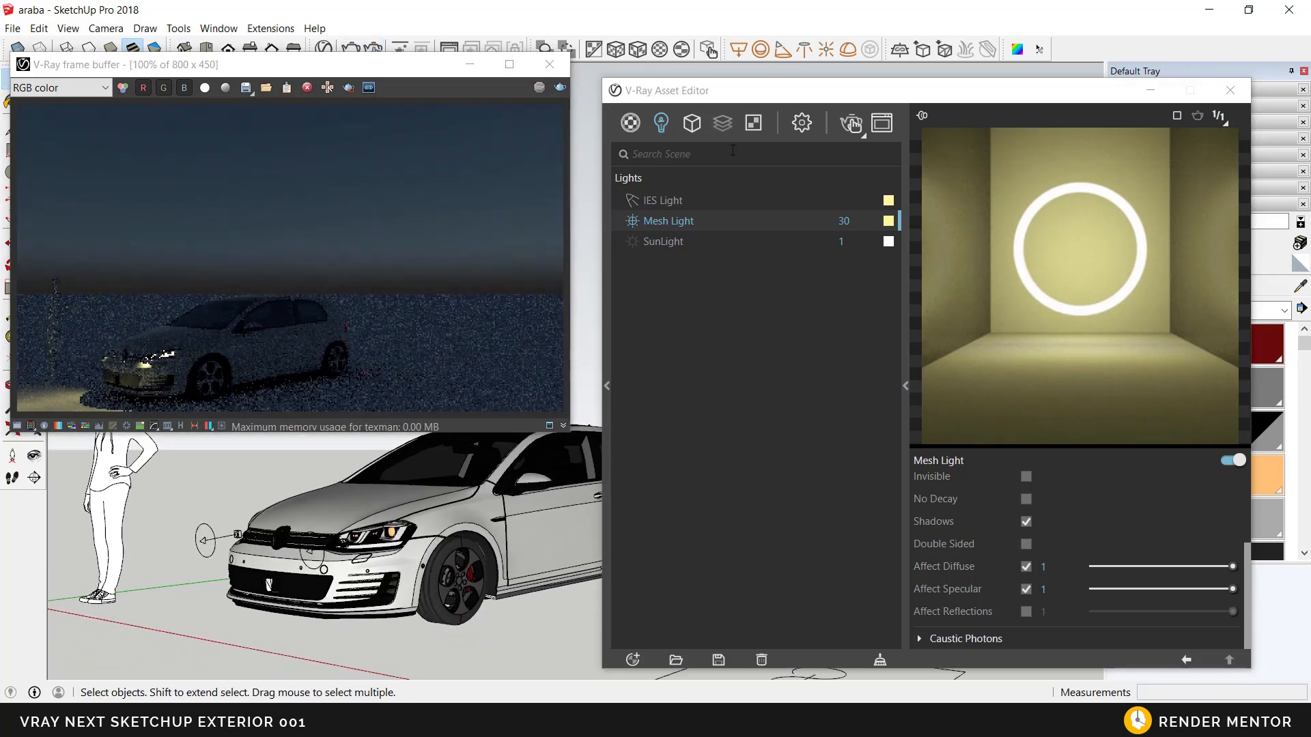
{"action": "left_click", "coordinate": [803, 125]}
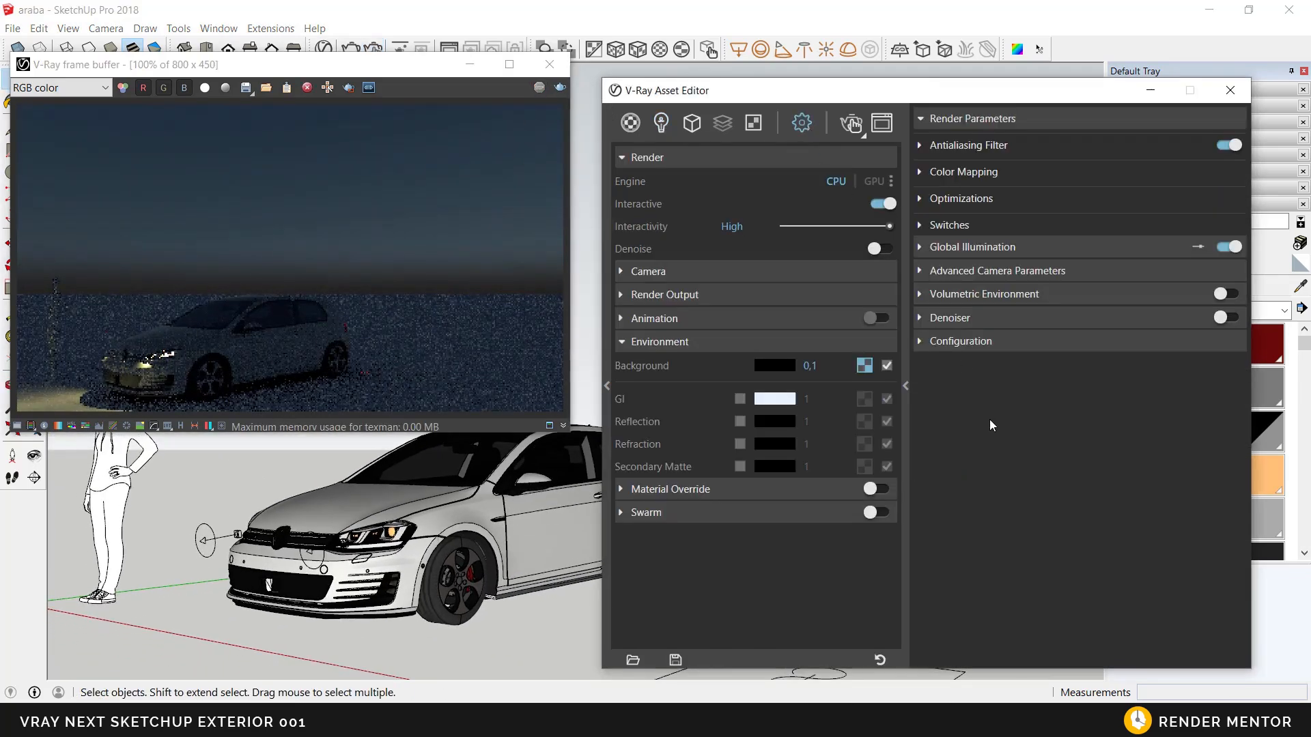
{"action": "left_click", "coordinate": [994, 316]}
{"action": "left_click", "coordinate": [1228, 318]}
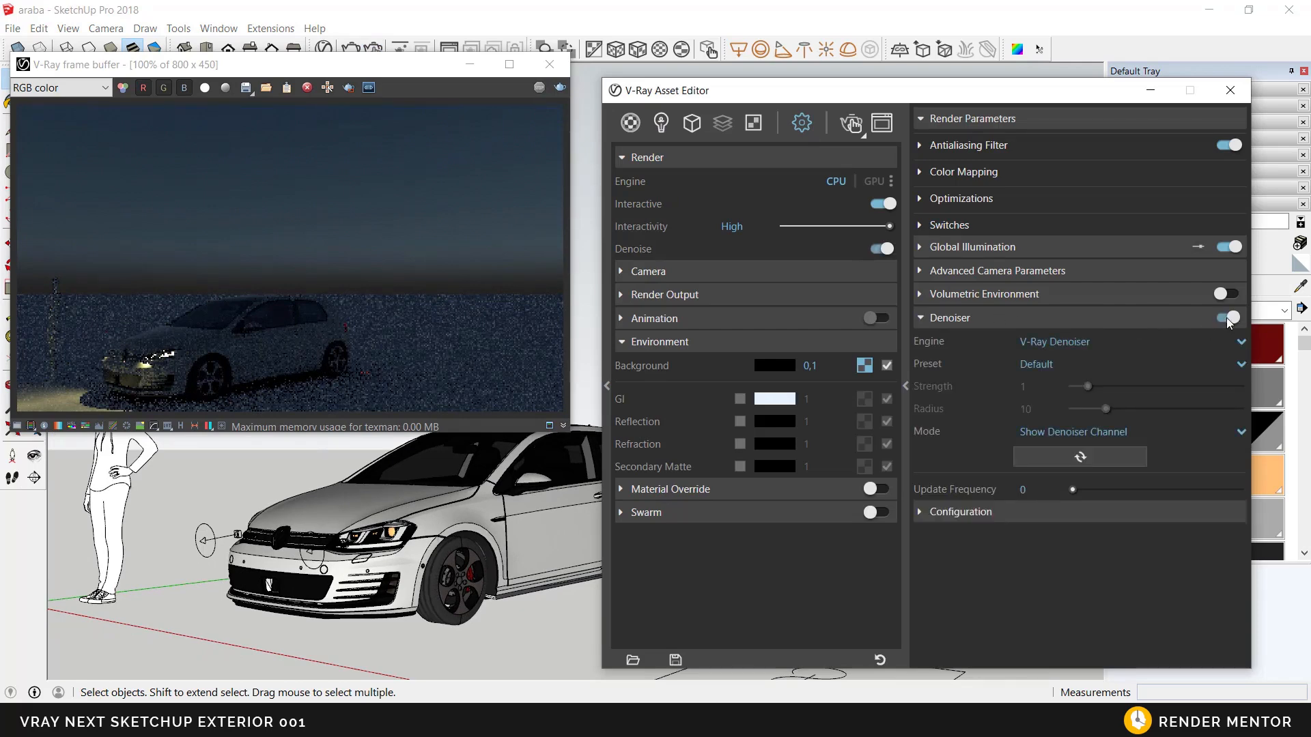
{"action": "left_click", "coordinate": [1057, 346]}
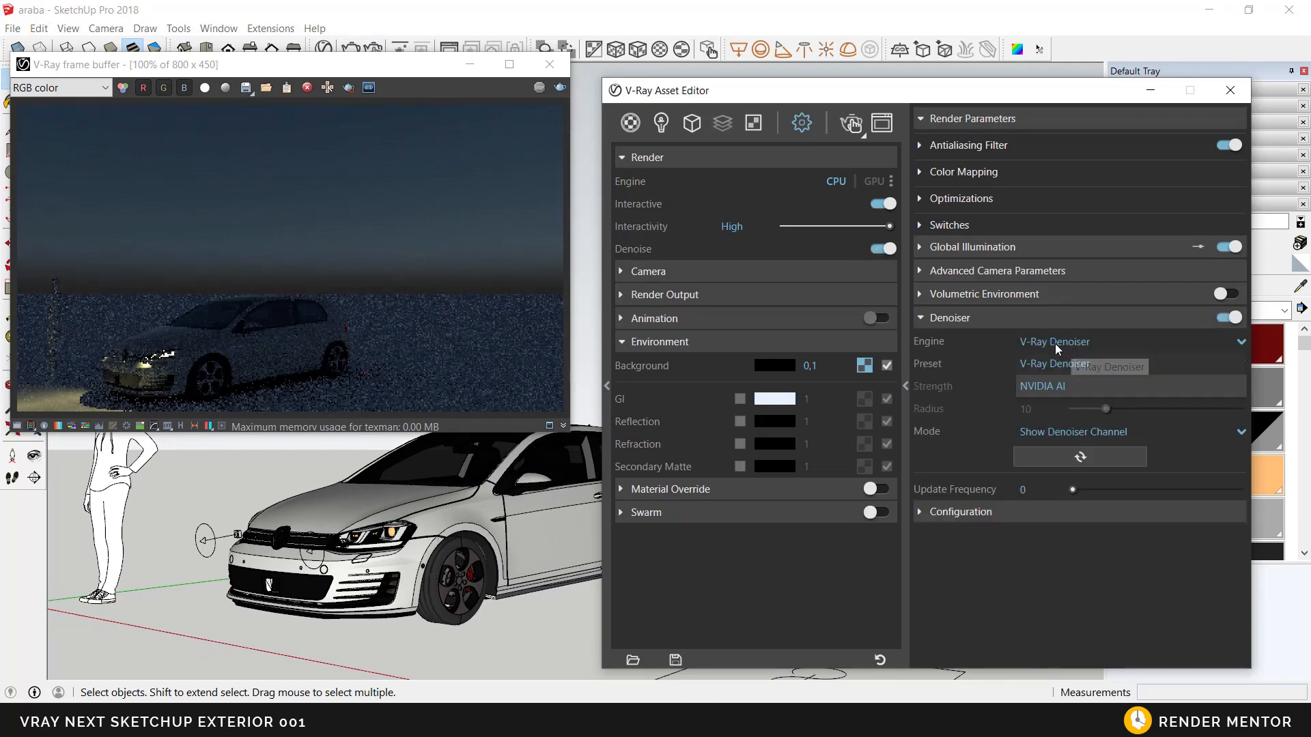
{"action": "left_click", "coordinate": [1041, 387]}
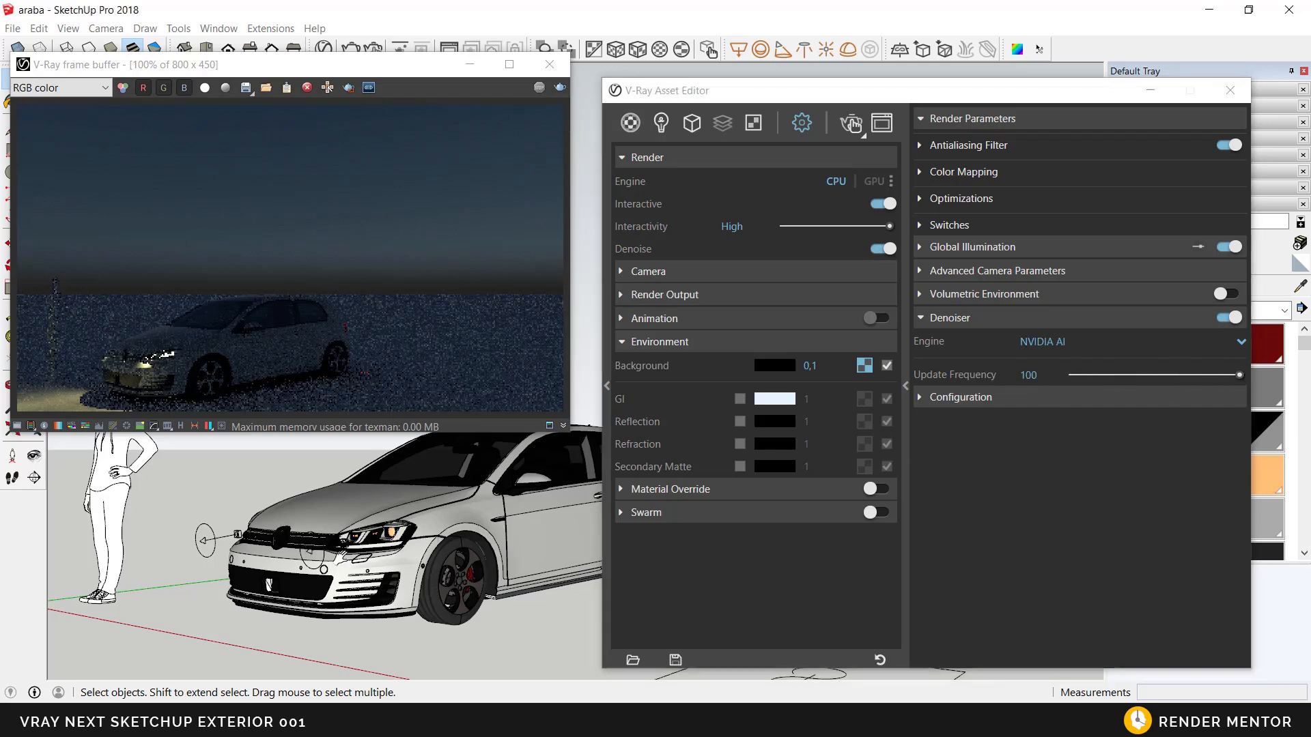
Step: Start the interactive render with the NVIDIA AI denoiser from a front three-quarter view of the car
{"action": "scroll", "coordinate": [539, 532], "scroll_direction": "down", "scroll_amount": 4}
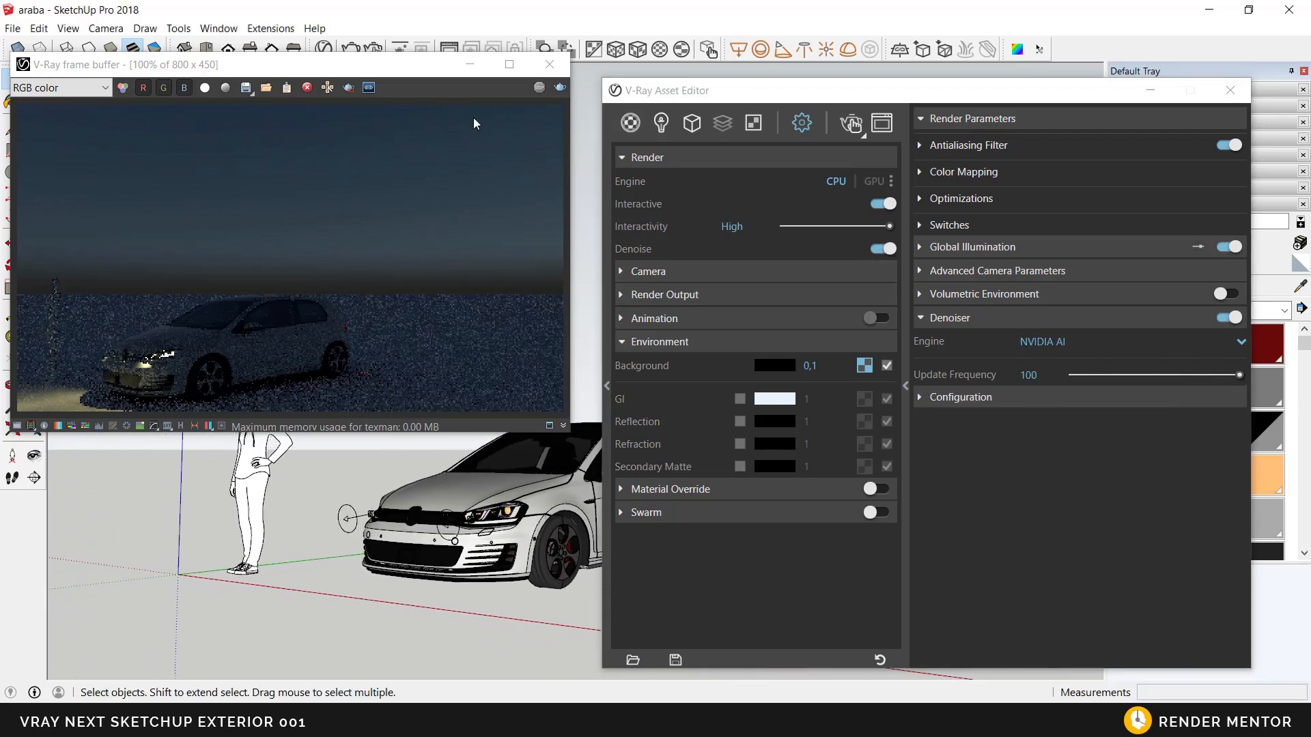
{"action": "left_click_drag", "start_coordinate": [430, 66], "coordinate": [471, 30]}
{"action": "left_click", "coordinate": [600, 53]}
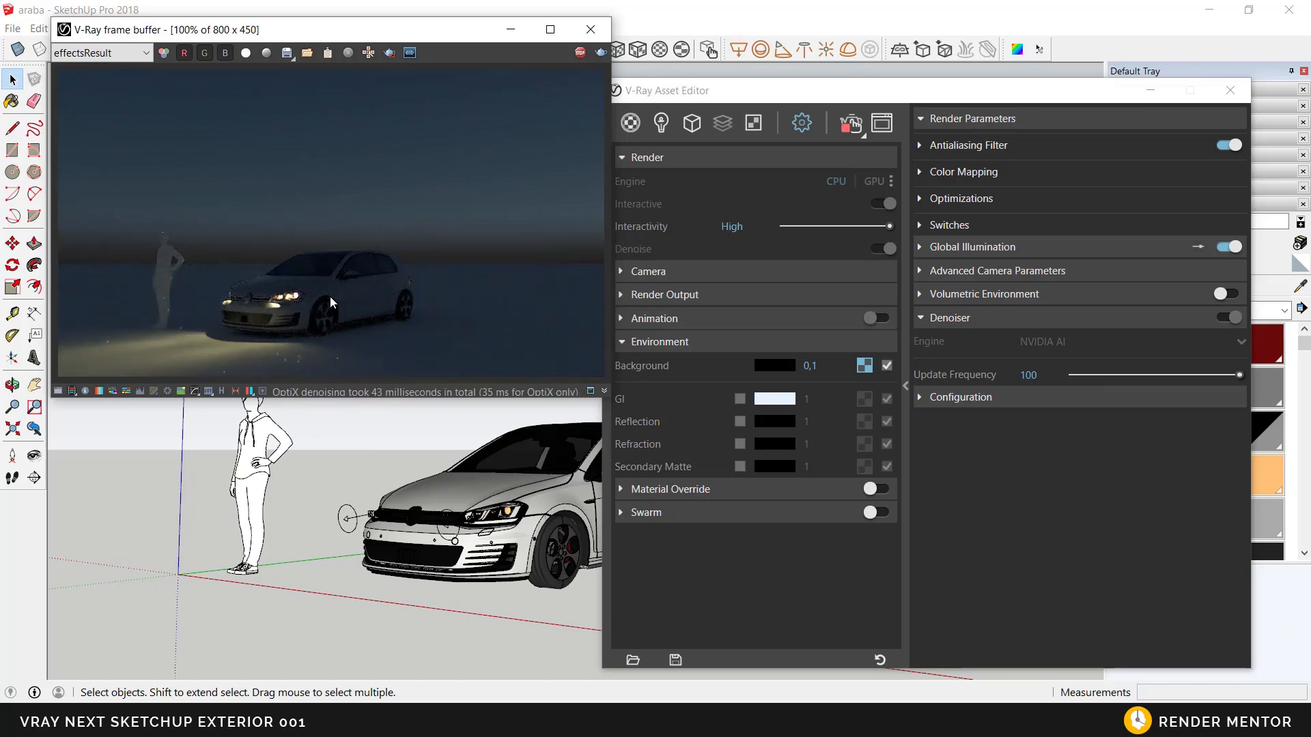
Step: Enable the Bloom/Glare lens effect in the frame buffer with size 27.36 and bloom 0.29
{"action": "left_click", "coordinate": [262, 391]}
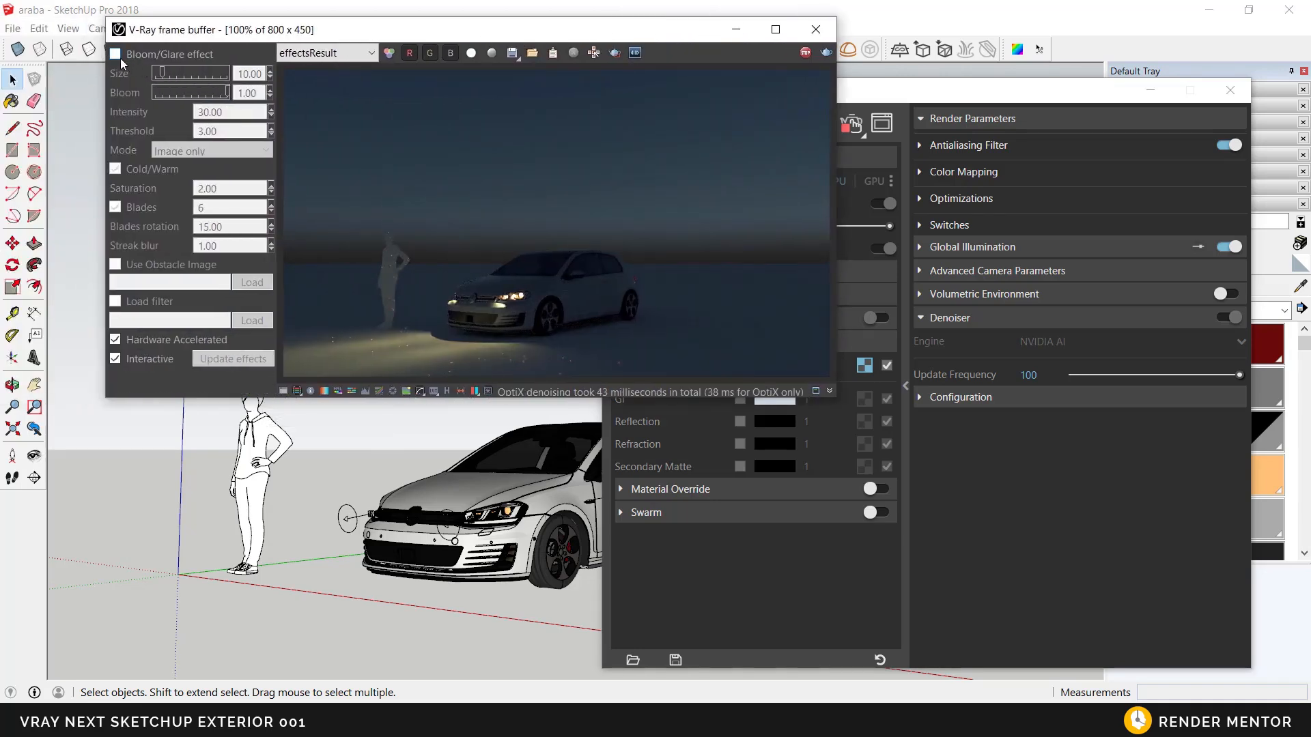
{"action": "left_click", "coordinate": [116, 54]}
{"action": "left_click", "coordinate": [180, 93]}
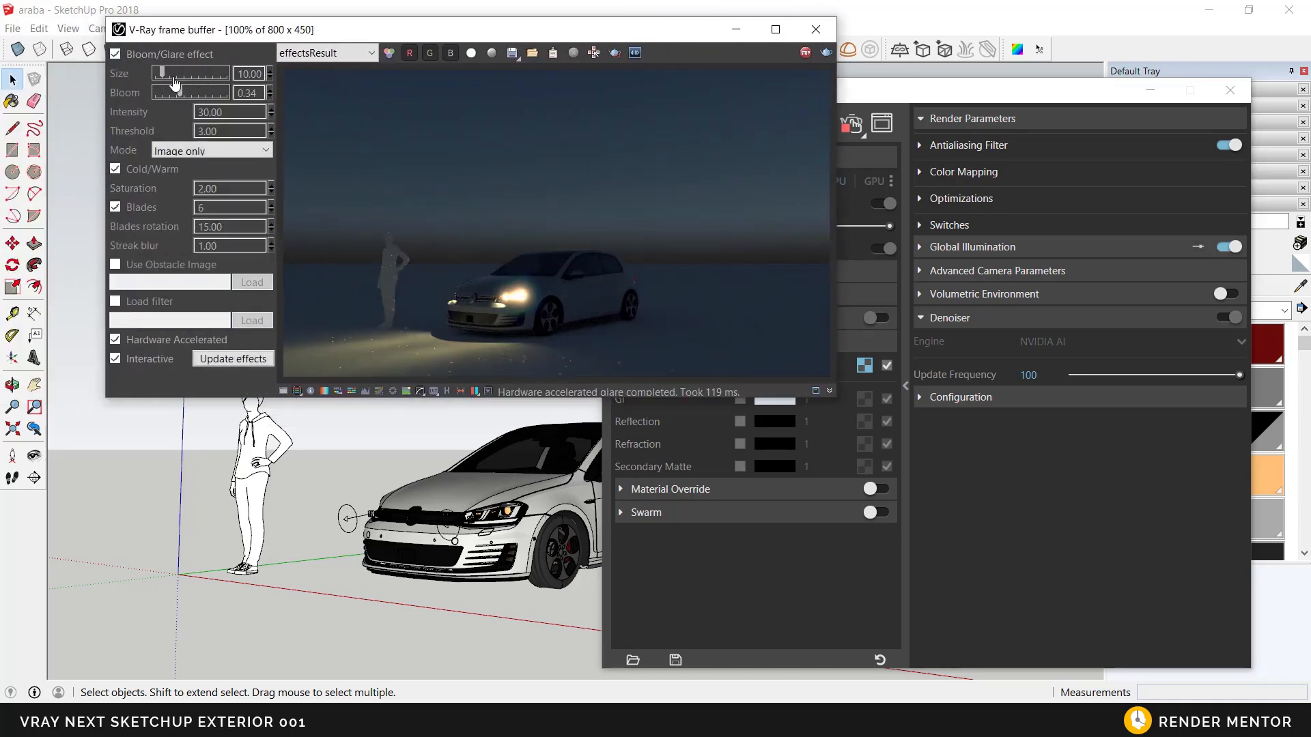
{"action": "left_click", "coordinate": [177, 75]}
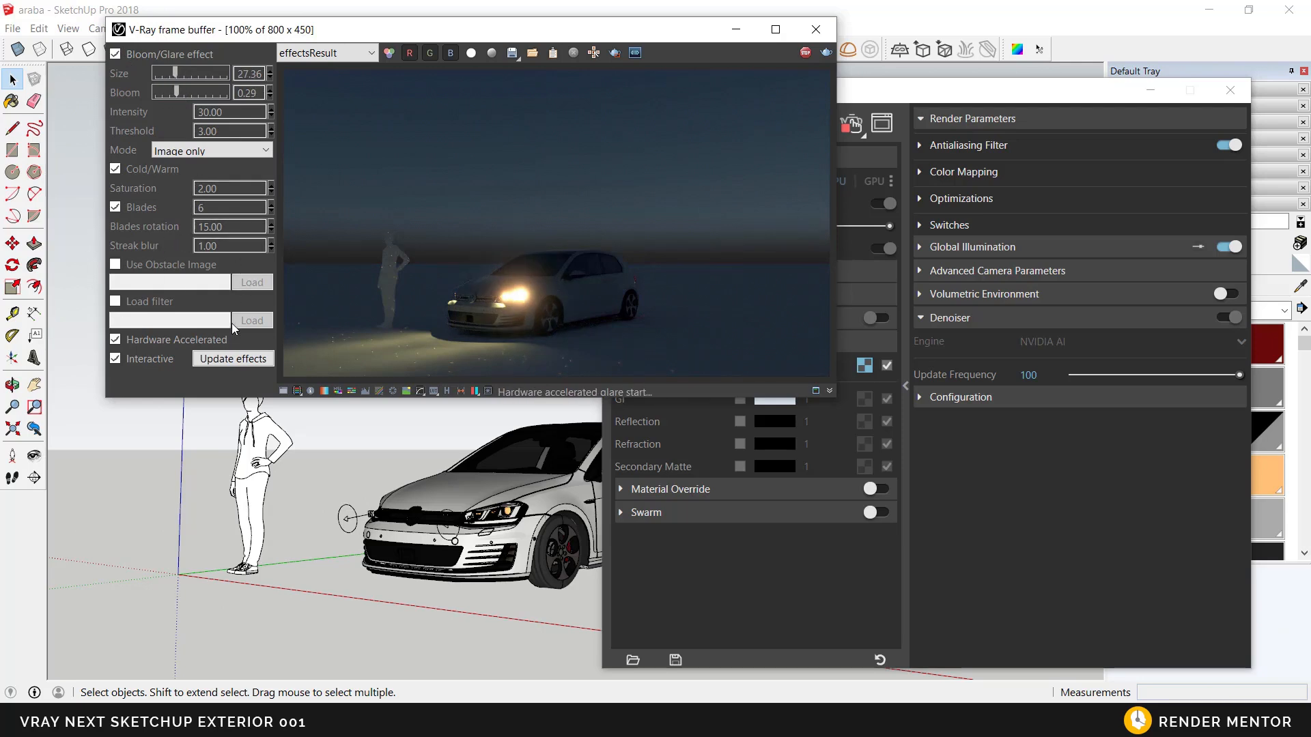
Step: Set the glare effect's intensity to 10 and its streak blur to 0.60
{"action": "mouse_move", "coordinate": [467, 546]}
{"action": "middle_mouse_down"}
{"action": "mouse_move", "coordinate": [544, 572]}
{"action": "mouse_move", "coordinate": [418, 562]}
{"action": "middle_mouse_up"}
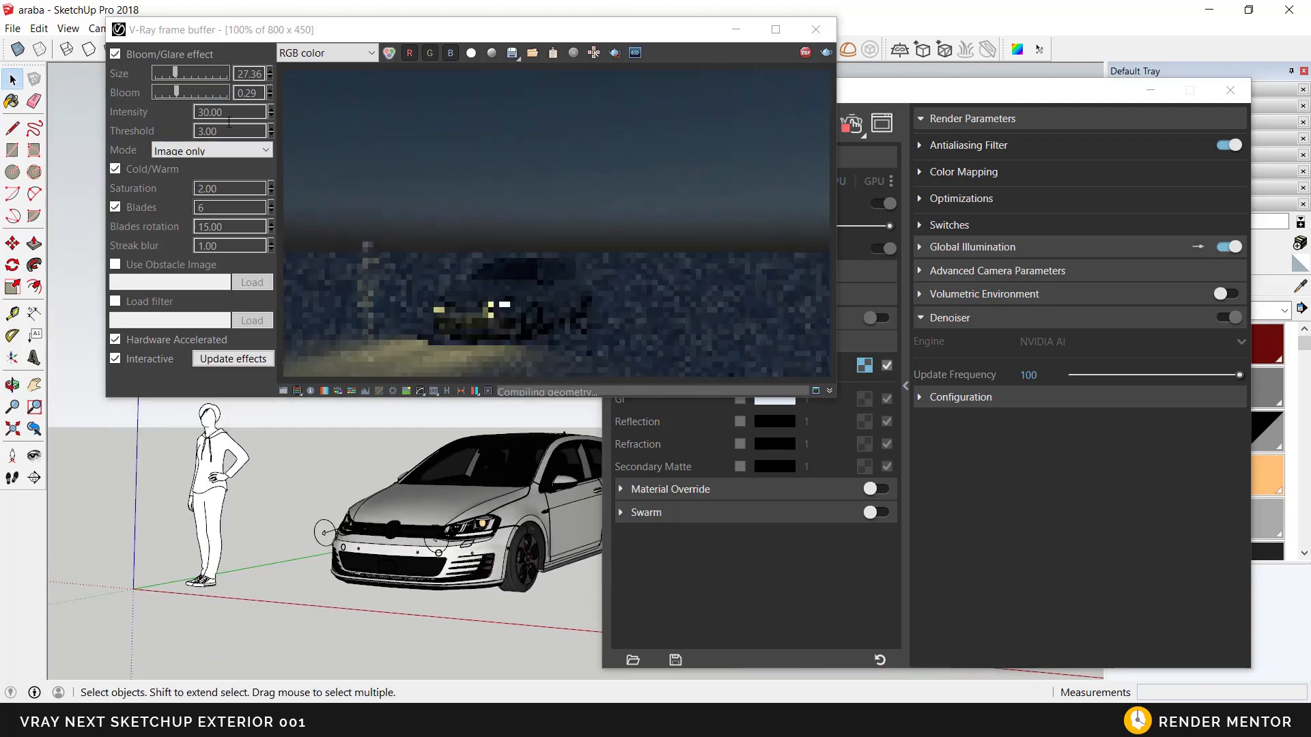
{"action": "double_click", "coordinate": [198, 112]}
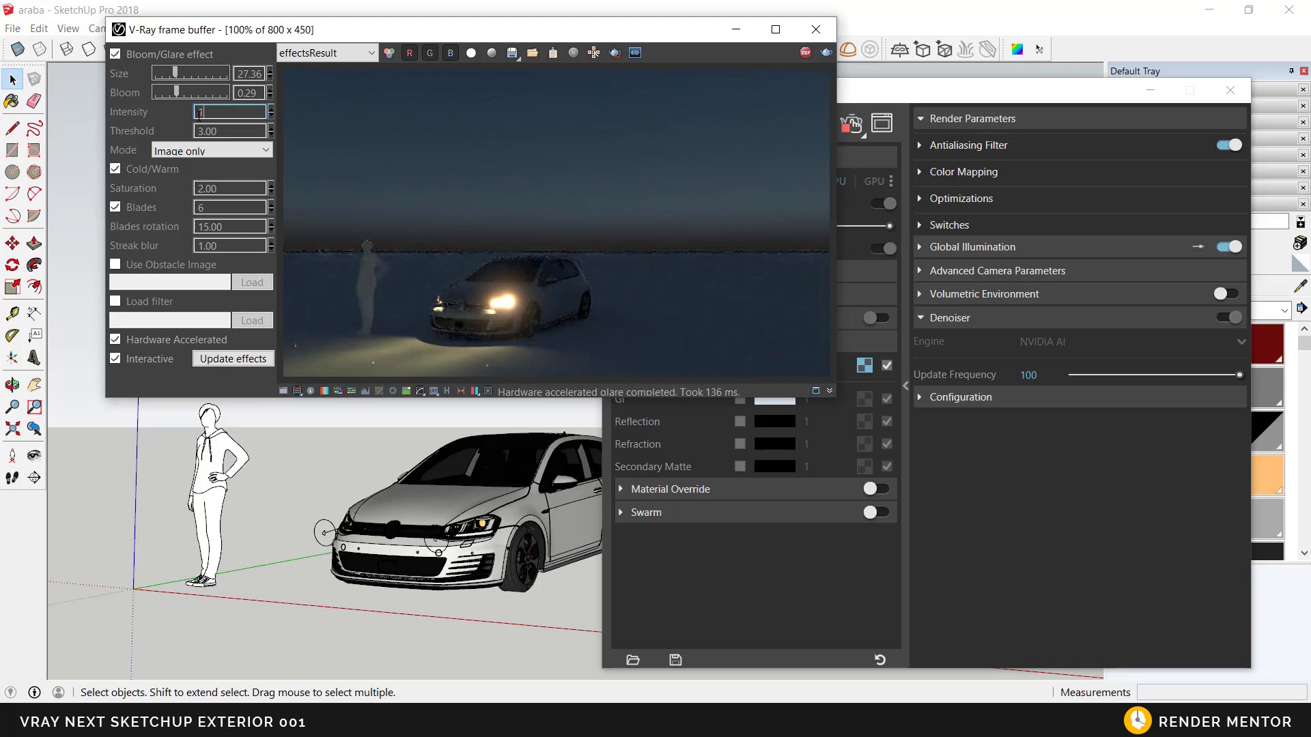
{"action": "type", "text": "10"}
{"action": "key", "text": "Return"}
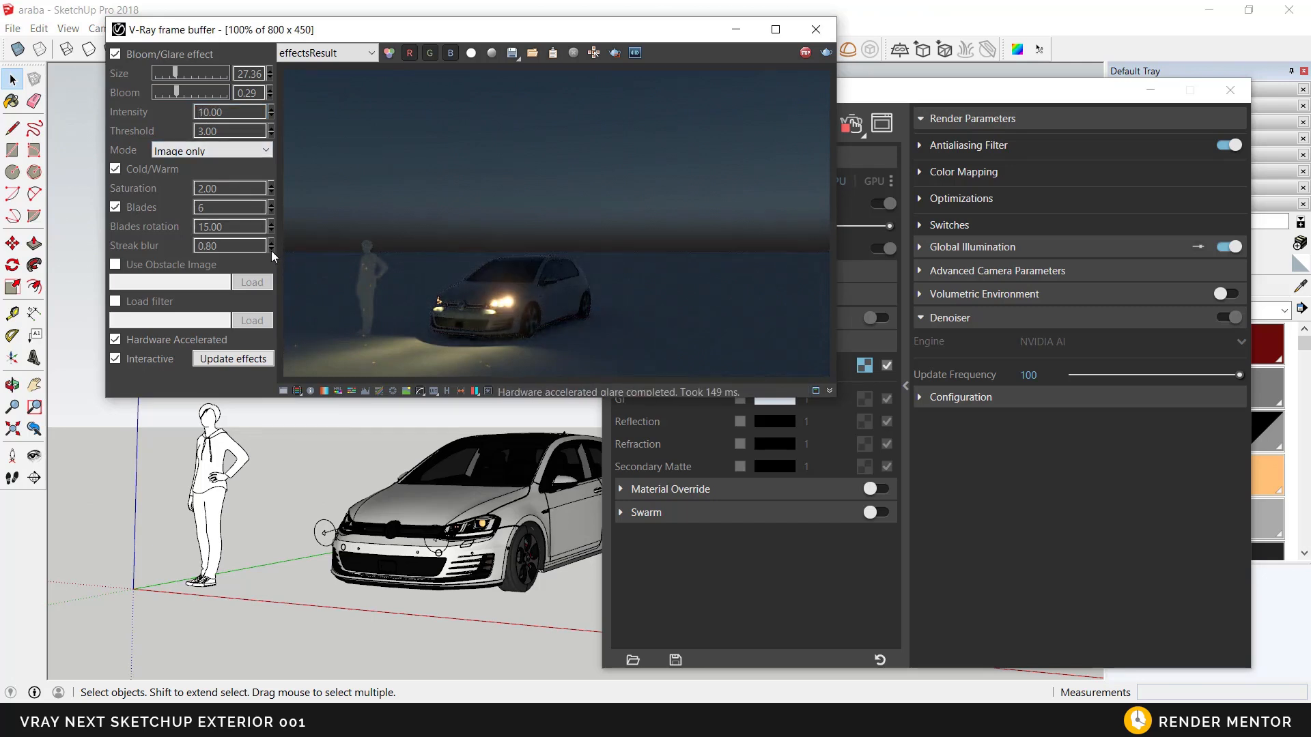
{"action": "middle_click_drag", "start_coordinate": [393, 417], "coordinate": [501, 317]}
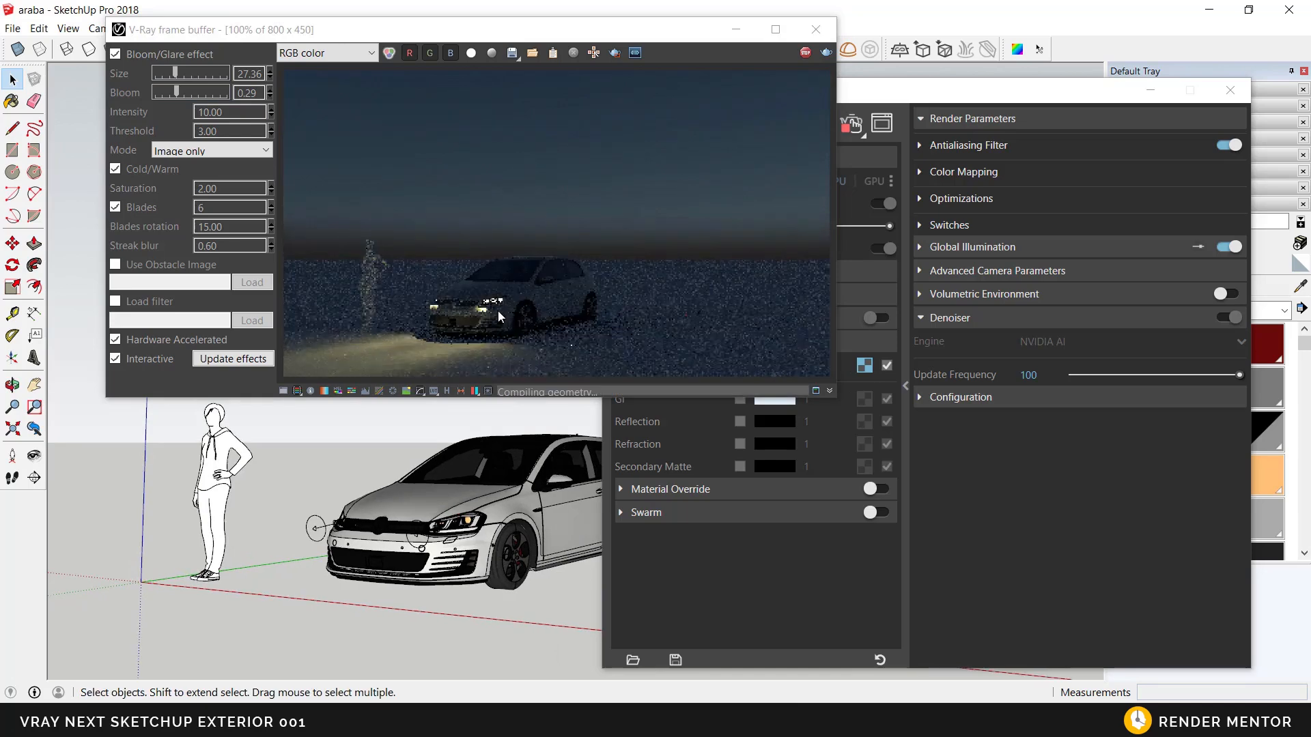
Step: Examine the glare on the car's tail lights and headlights in the interactive render from the side and front
{"action": "middle_click_drag", "start_coordinate": [503, 473], "coordinate": [427, 465]}
{"action": "middle_click_drag", "start_coordinate": [539, 481], "coordinate": [444, 495]}
{"action": "middle_click_drag", "start_coordinate": [577, 515], "coordinate": [436, 526]}
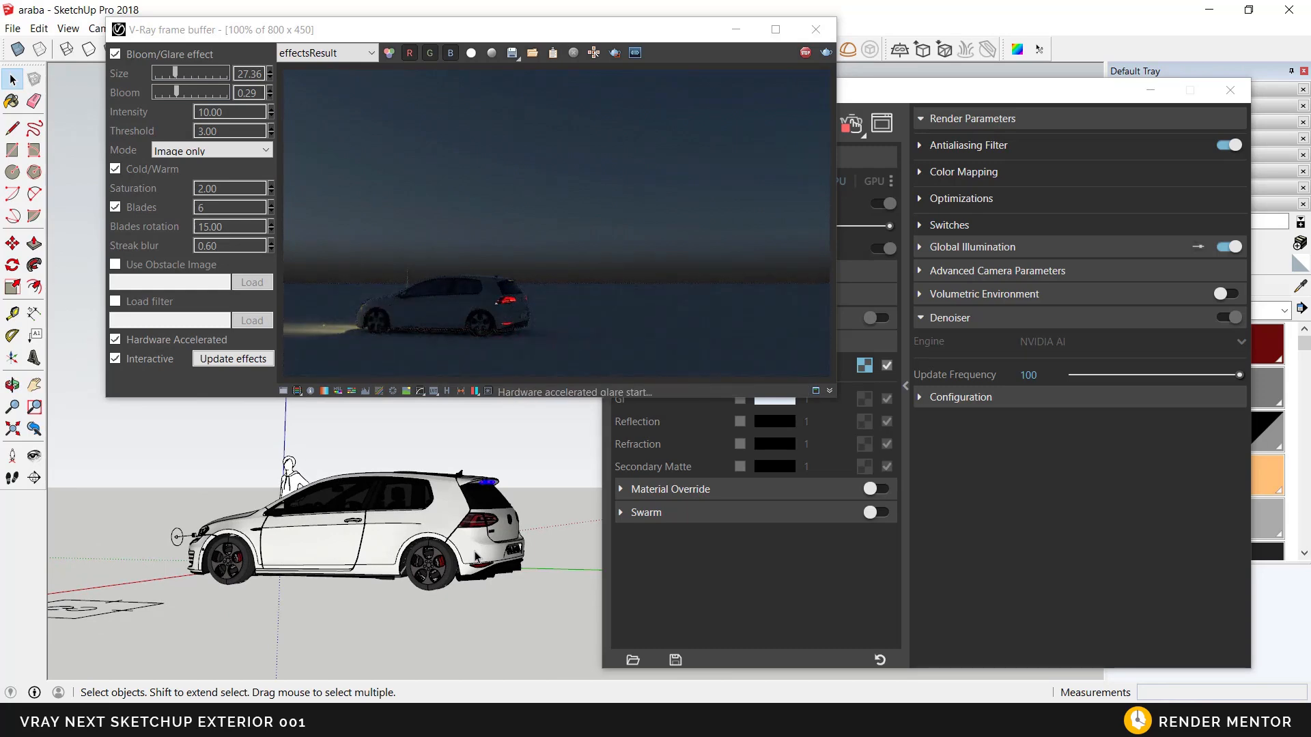
{"action": "mouse_move", "coordinate": [507, 545]}
{"action": "middle_mouse_down"}
{"action": "mouse_move", "coordinate": [384, 546]}
{"action": "mouse_move", "coordinate": [488, 593]}
{"action": "mouse_move", "coordinate": [490, 544]}
{"action": "mouse_move", "coordinate": [497, 582]}
{"action": "mouse_move", "coordinate": [479, 512]}
{"action": "middle_mouse_up"}
{"action": "scroll", "coordinate": [497, 582], "scroll_direction": "up", "scroll_amount": 2}
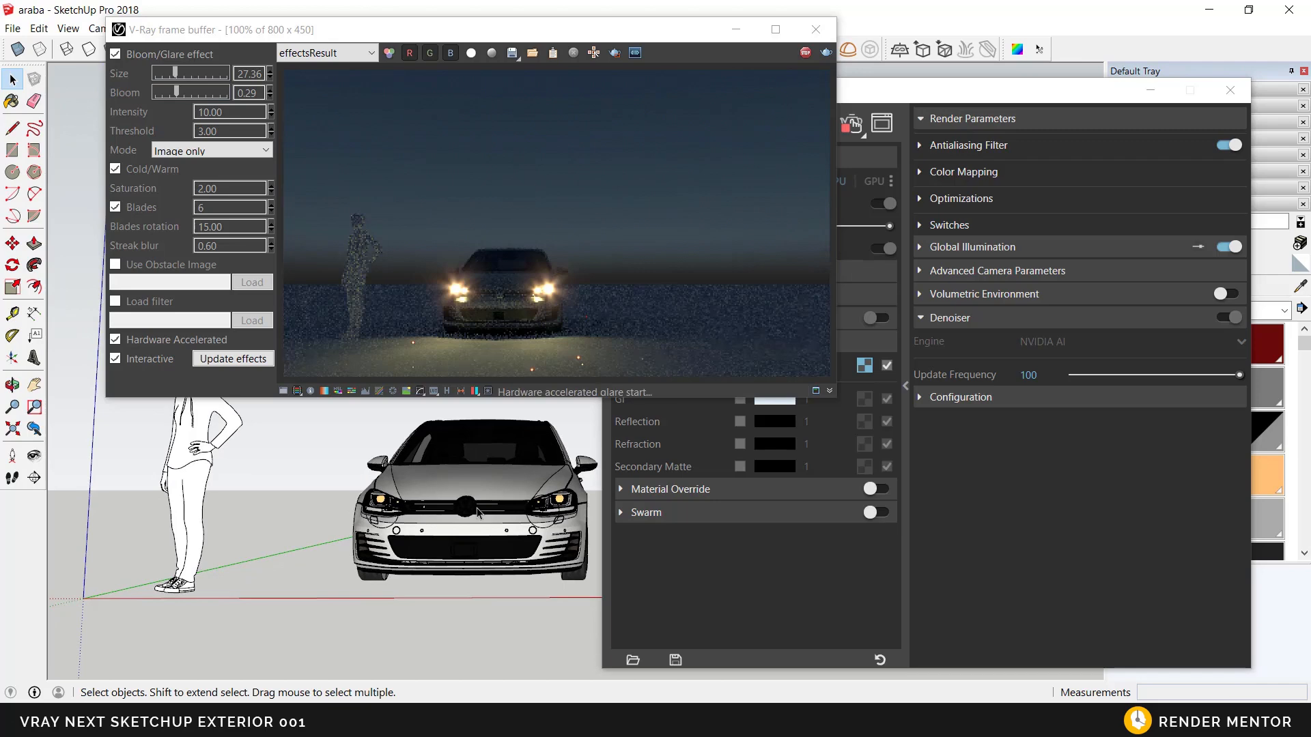
Step: Try region rendering on an area around the front of the car, and turn it off again
{"action": "left_click", "coordinate": [615, 58]}
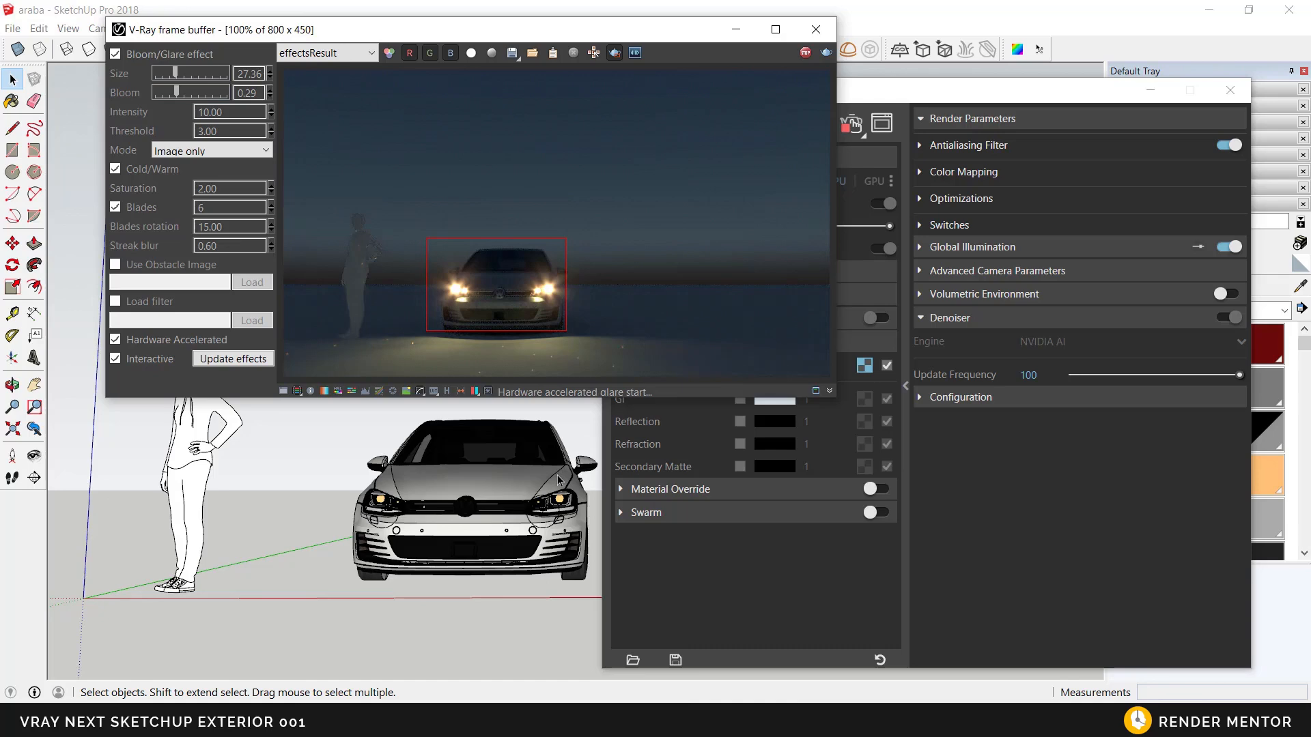
{"action": "middle_click_drag", "start_coordinate": [537, 498], "coordinate": [314, 520]}
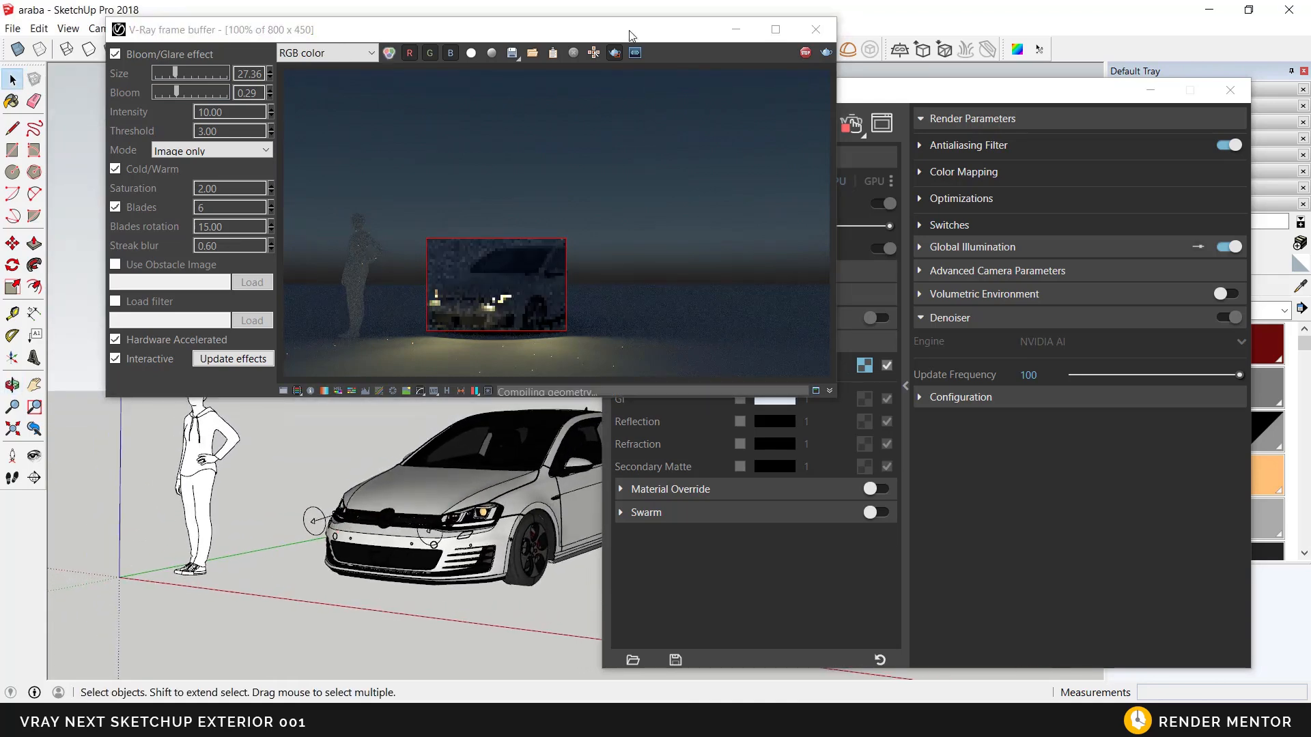
{"action": "left_click", "coordinate": [616, 54]}
Step: Examine the denoised render of the lit car from both front corners and the rear, including the spoiler brake light
{"action": "middle_click_drag", "start_coordinate": [499, 520], "coordinate": [476, 527]}
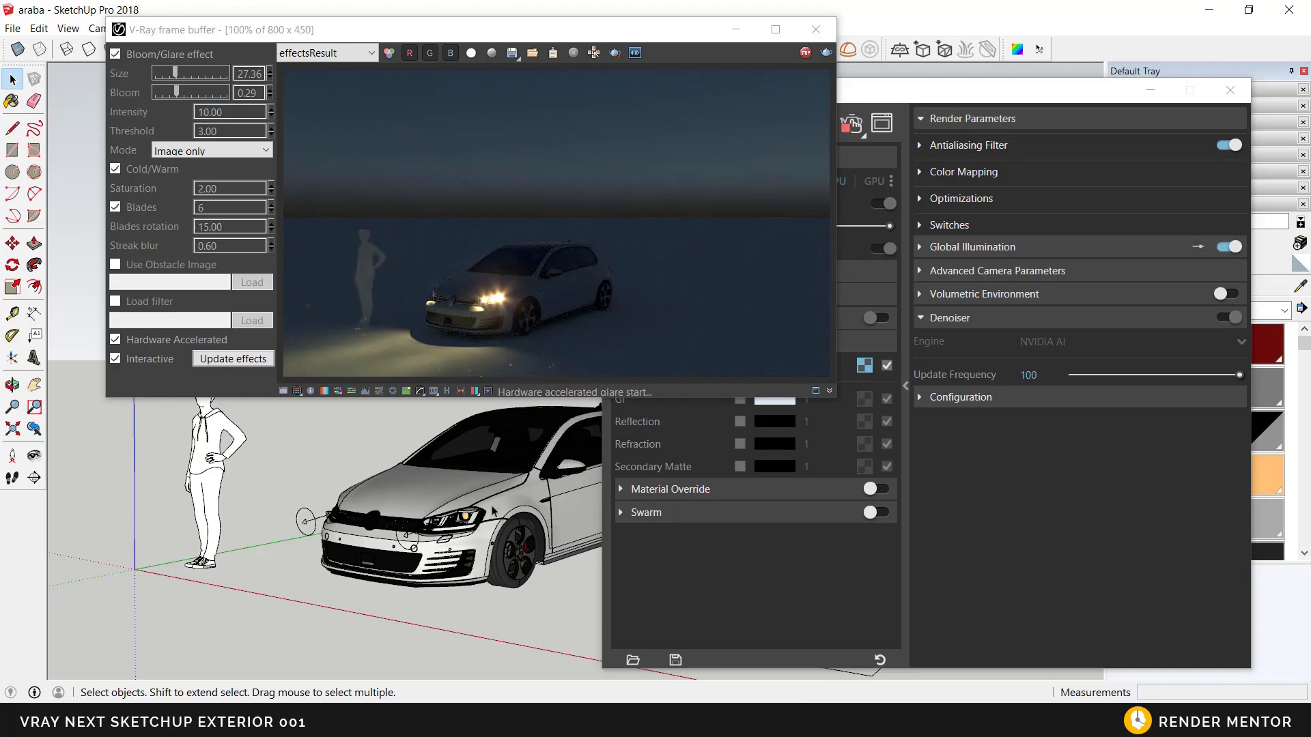
{"action": "mouse_move", "coordinate": [560, 516]}
{"action": "middle_mouse_down"}
{"action": "mouse_move", "coordinate": [538, 495]}
{"action": "mouse_move", "coordinate": [542, 513]}
{"action": "middle_mouse_up"}
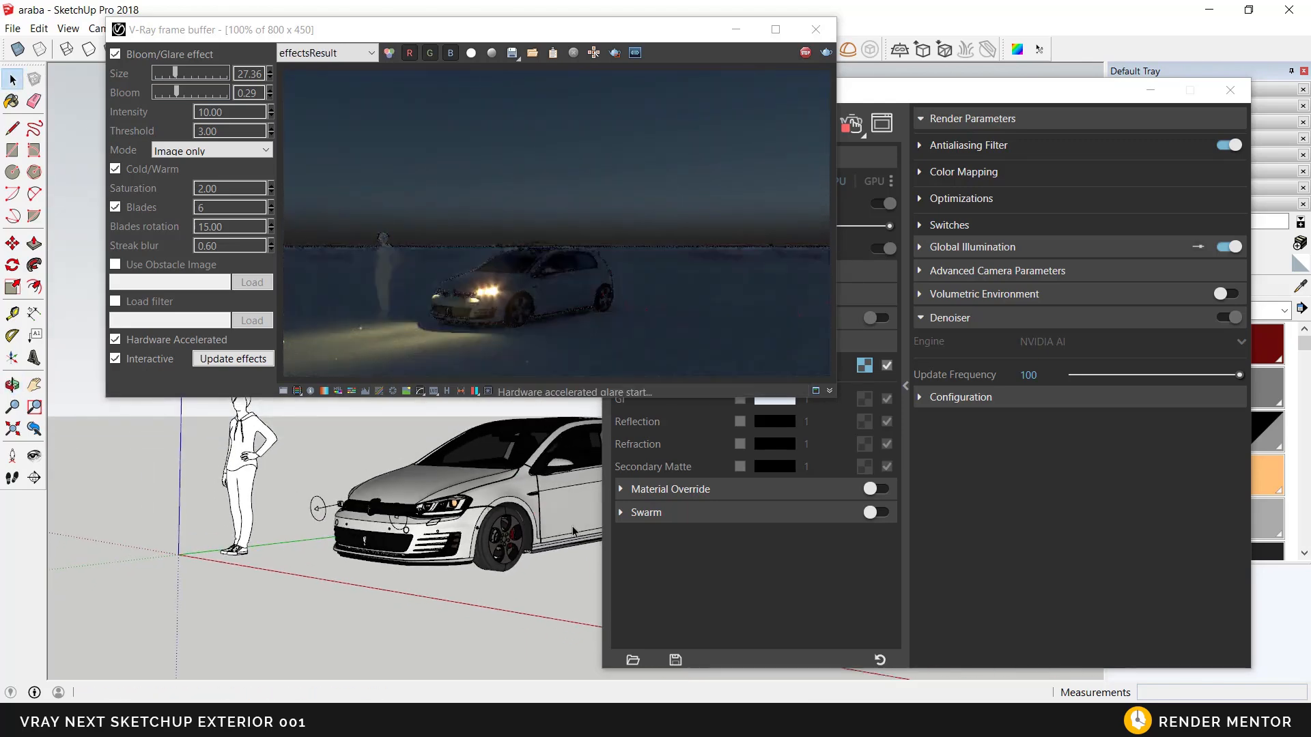
{"action": "mouse_move", "coordinate": [551, 526]}
{"action": "middle_mouse_down"}
{"action": "mouse_move", "coordinate": [432, 551]}
{"action": "mouse_move", "coordinate": [507, 601]}
{"action": "mouse_move", "coordinate": [493, 576]}
{"action": "mouse_move", "coordinate": [536, 519]}
{"action": "middle_mouse_up"}
{"action": "scroll", "coordinate": [538, 517], "scroll_direction": "up", "scroll_amount": 3}
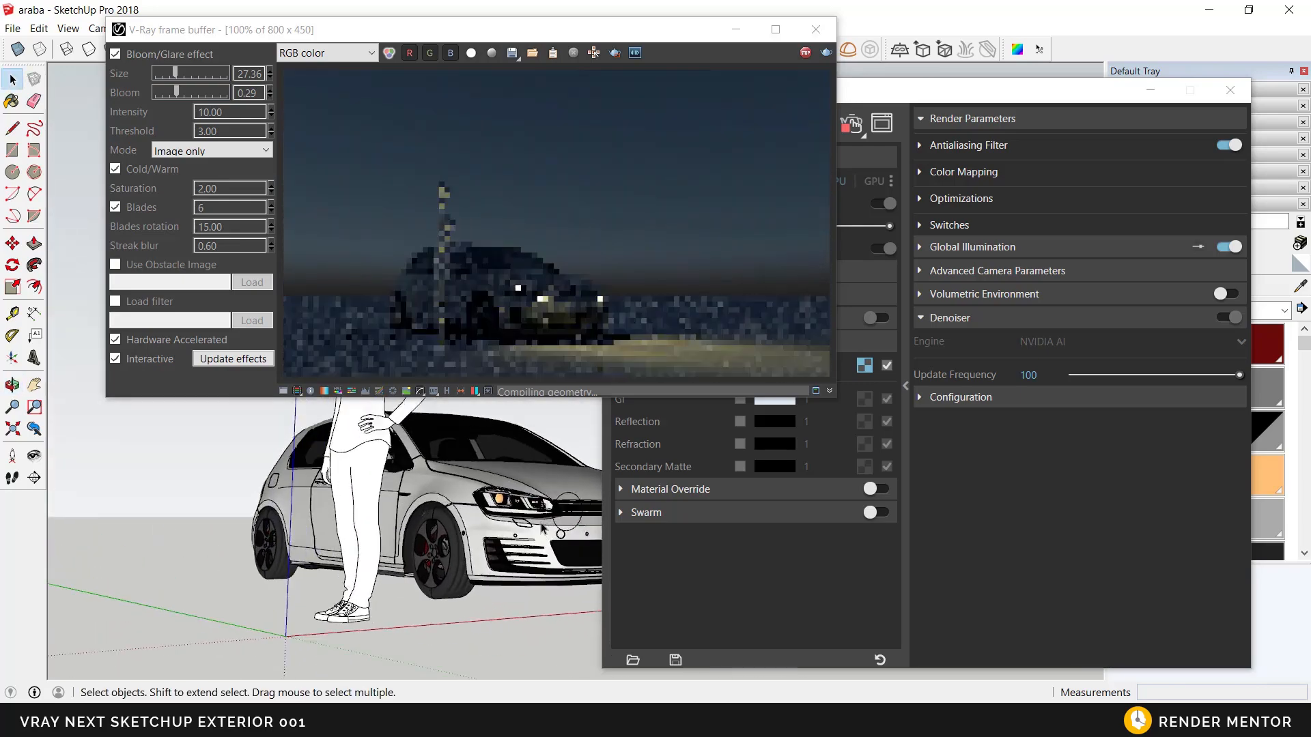
{"action": "mouse_move", "coordinate": [538, 516]}
{"action": "middle_mouse_down"}
{"action": "mouse_move", "coordinate": [175, 605]}
{"action": "mouse_move", "coordinate": [88, 546]}
{"action": "mouse_move", "coordinate": [453, 497]}
{"action": "mouse_move", "coordinate": [333, 561]}
{"action": "mouse_move", "coordinate": [310, 501]}
{"action": "middle_mouse_up"}
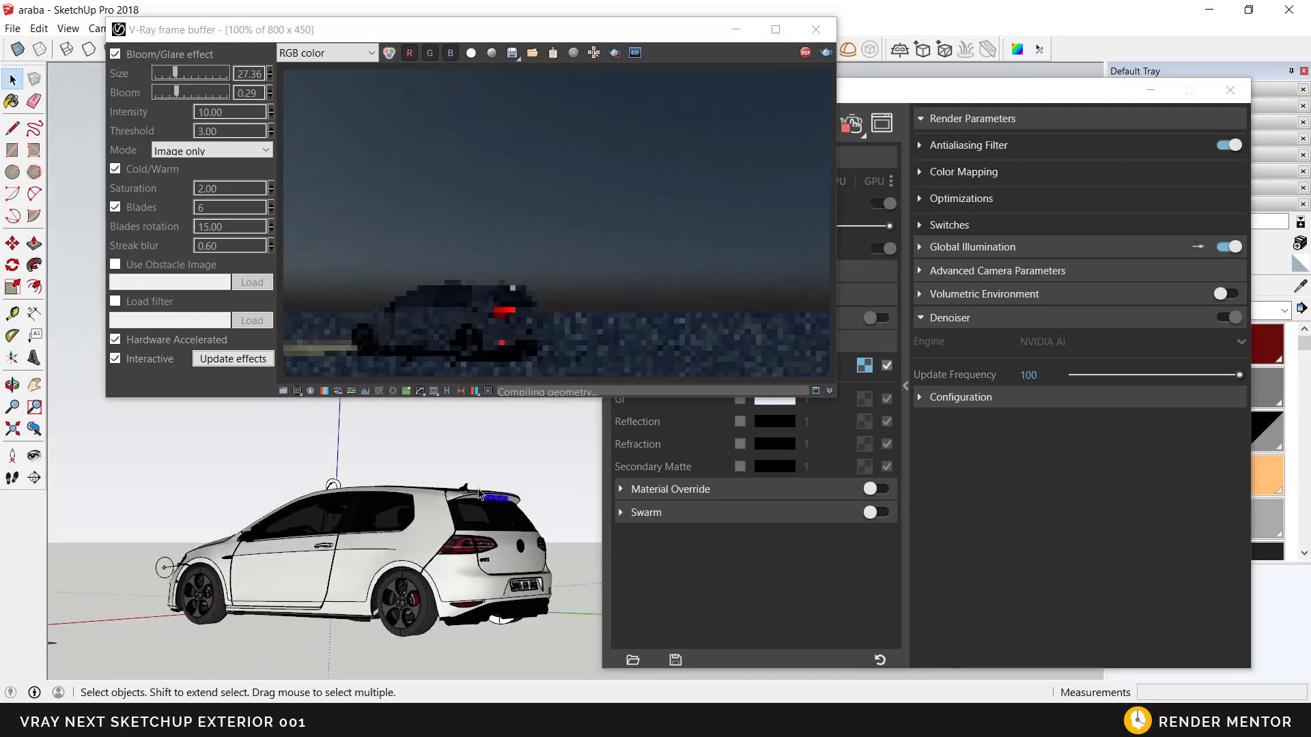
{"action": "scroll", "coordinate": [476, 493], "scroll_direction": "up", "scroll_amount": 2}
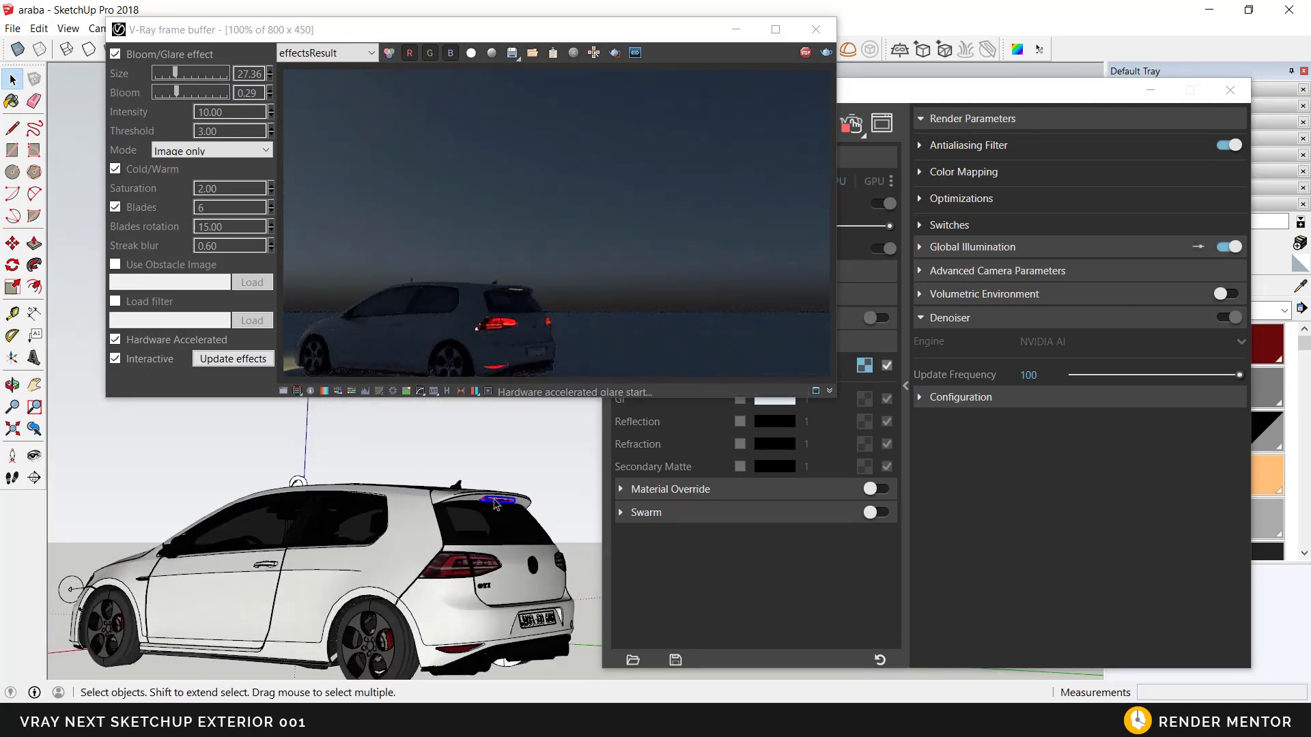
{"action": "scroll", "coordinate": [468, 508], "scroll_direction": "down", "scroll_amount": 2}
{"action": "middle_click_drag", "start_coordinate": [428, 643], "coordinate": [557, 624]}
{"action": "middle_click_drag", "start_coordinate": [498, 478], "coordinate": [588, 537]}
{"action": "middle_click_drag", "start_coordinate": [492, 550], "coordinate": [556, 561]}
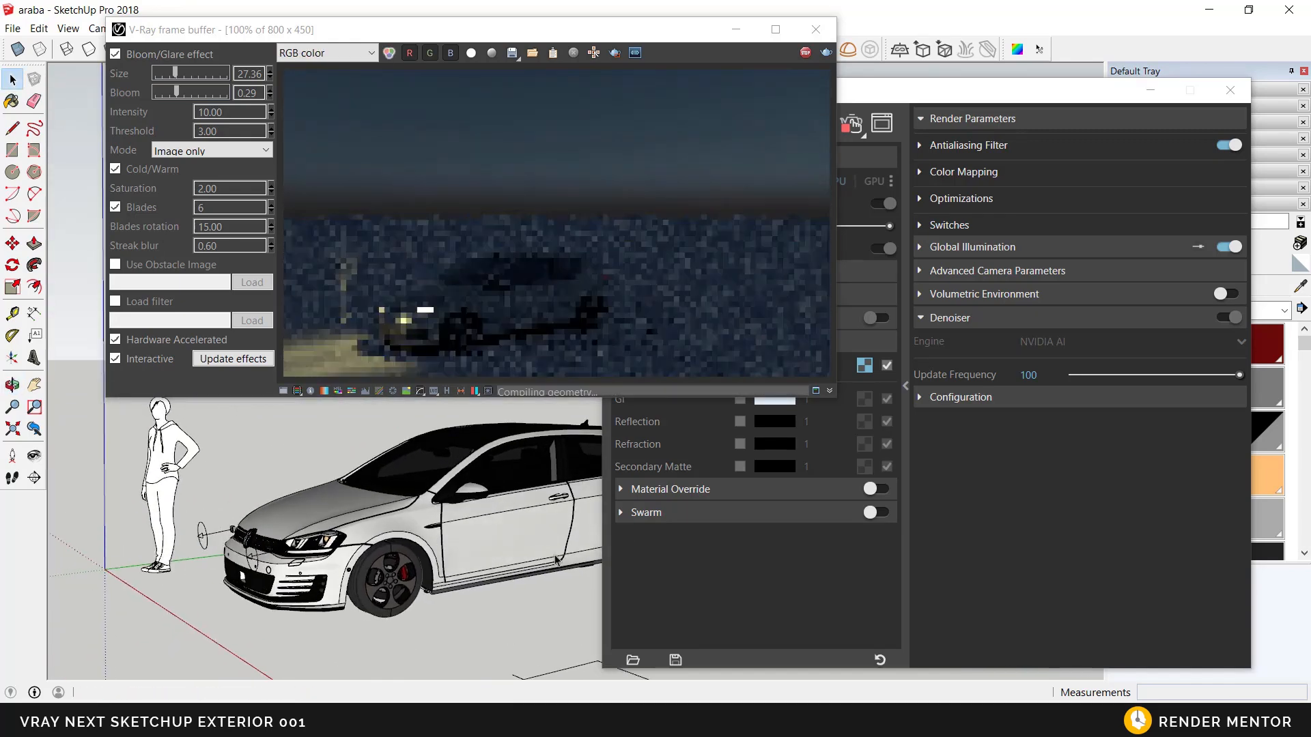